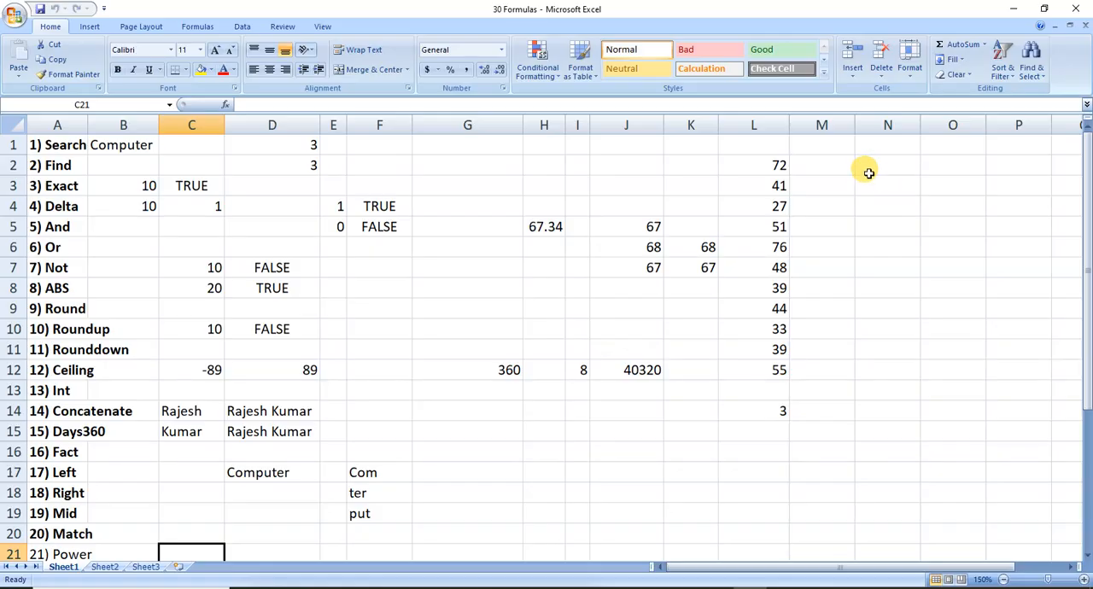
Enter the text Computer in cell N2.
left_click(868, 170)
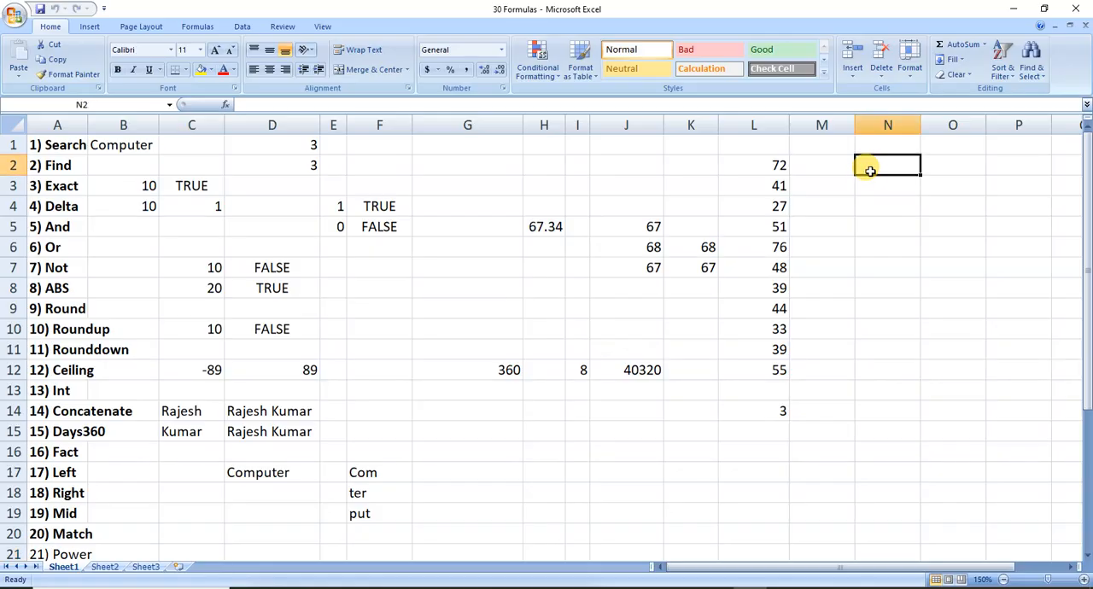
type("Computer")
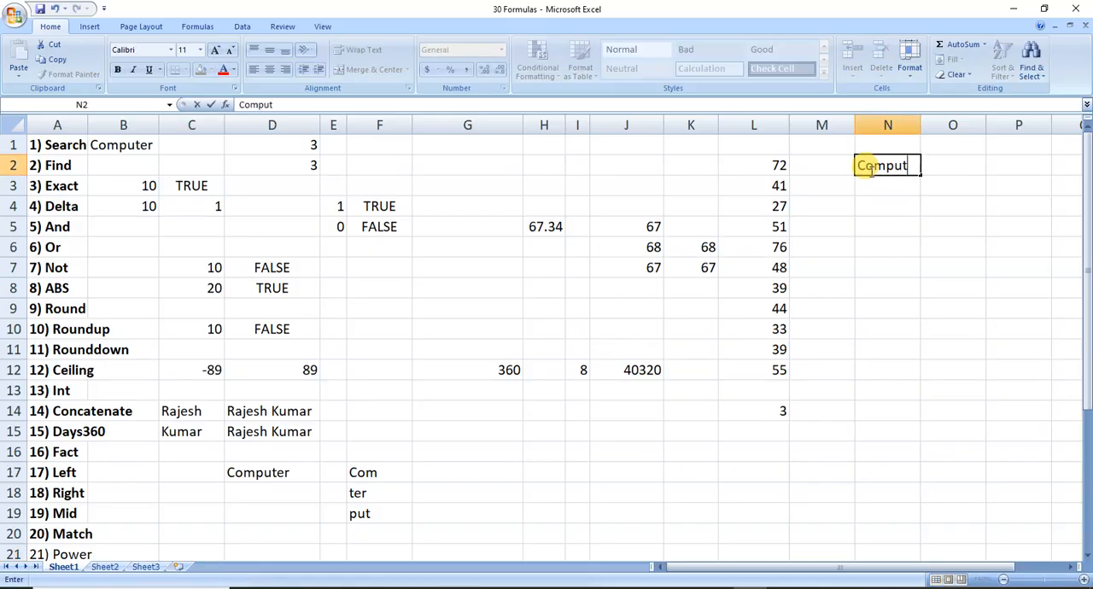
key("Tab")
key("Tab")
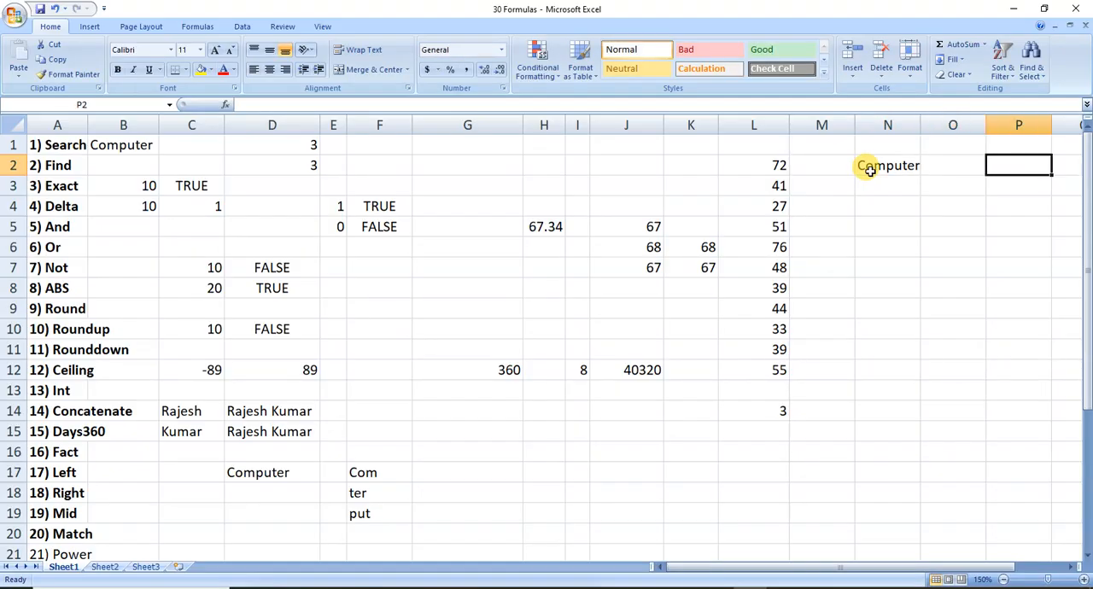
Enter a SEARCH formula in cell P2 that looks for "m" in N2.
key("Tab")
key("Tab")
left_click(868, 168)
type("=sea")
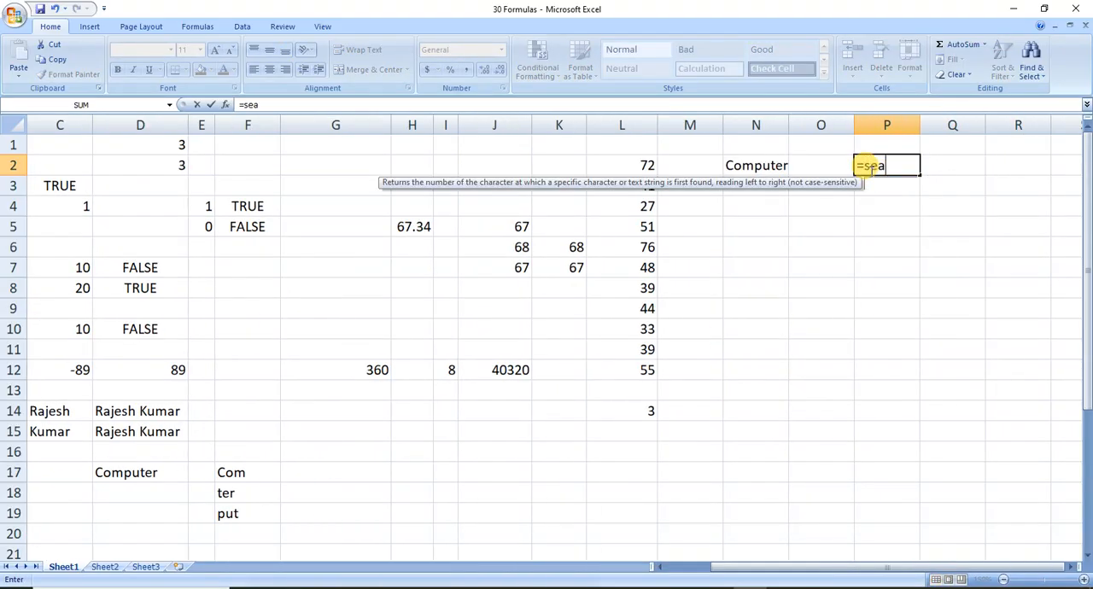
type("rc")
key("Tab")
type("\"")
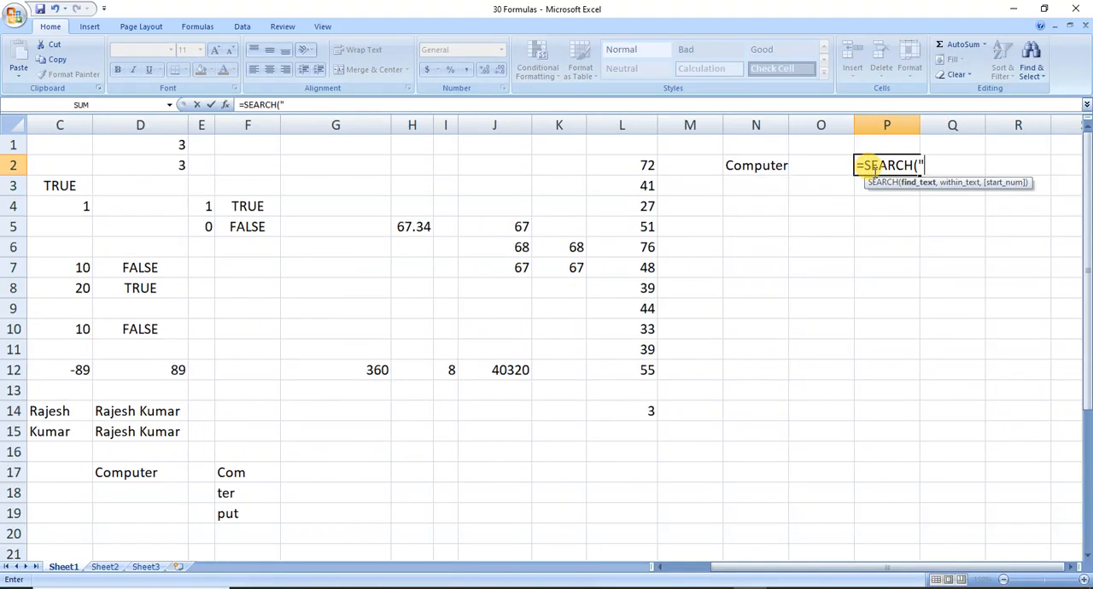
type("m\",")
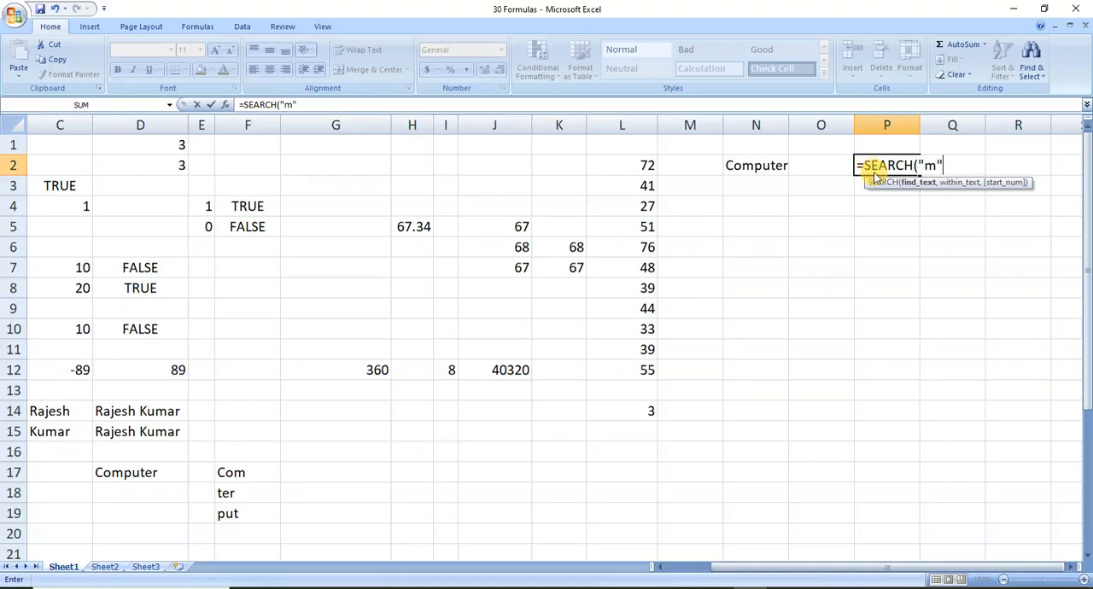
key("Left")
key("Left")
type(")")
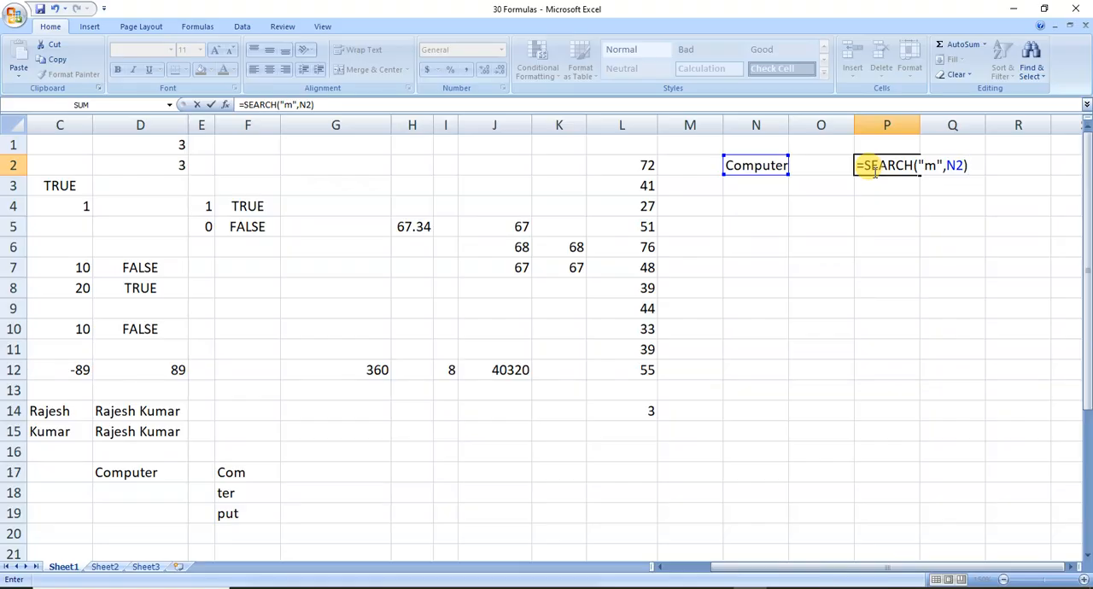
key("Return")
Enter a FIND formula in cell P3 that looks for "m" in N2.
type("=fi")
key("Tab")
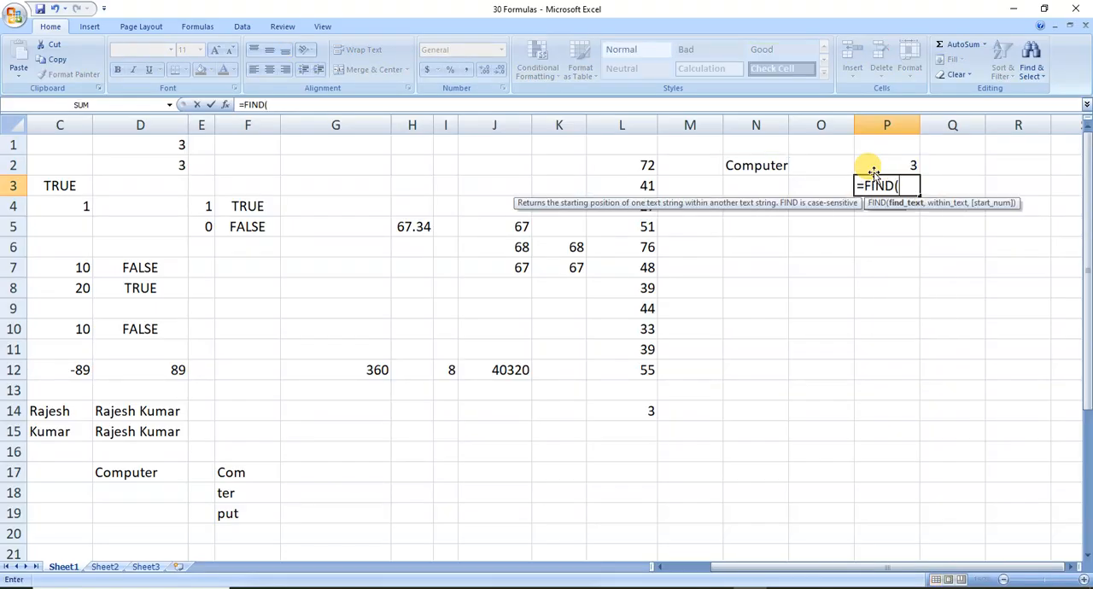
type("\"m\",")
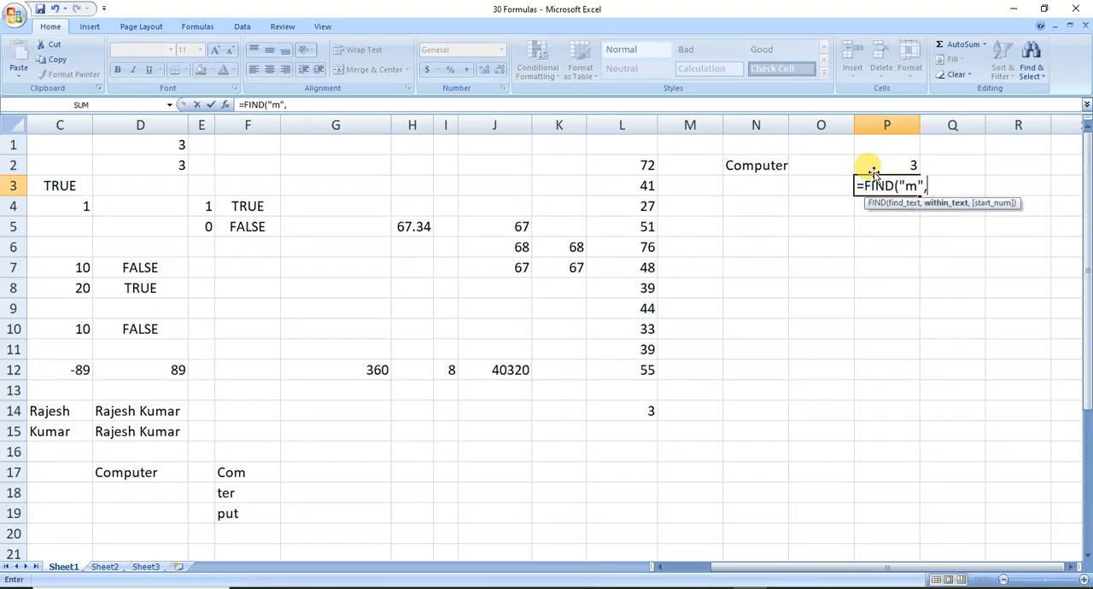
key("Left")
key("Left")
key("Up")
type(")")
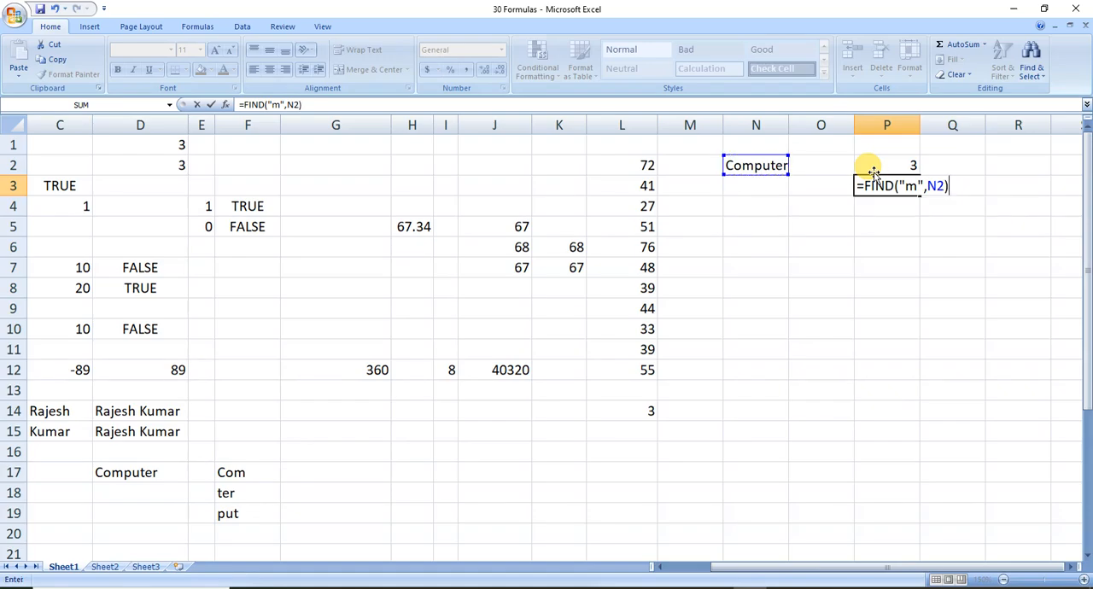
key("Return")
Try uppercase "M" as the search text in P3's FIND formula, and undo the change.
key("Up")
key("F2")
key("Left")
key("Left")
key("Left")
key("Left")
key("Left")
key("BackSpace")
type("M")
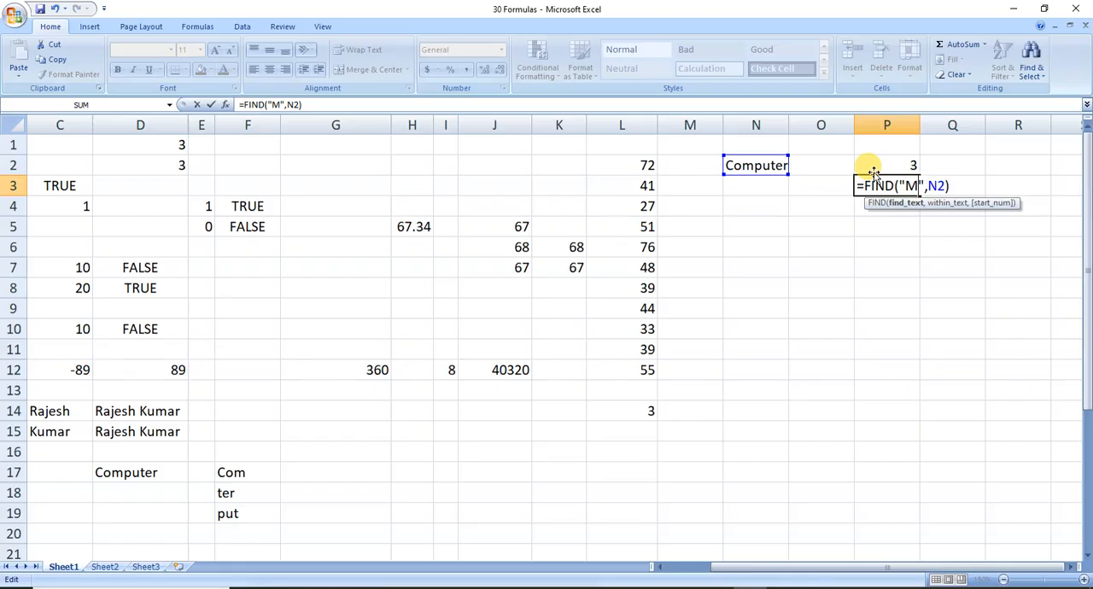
key("Return")
key("Up")
key("Left")
key("Left")
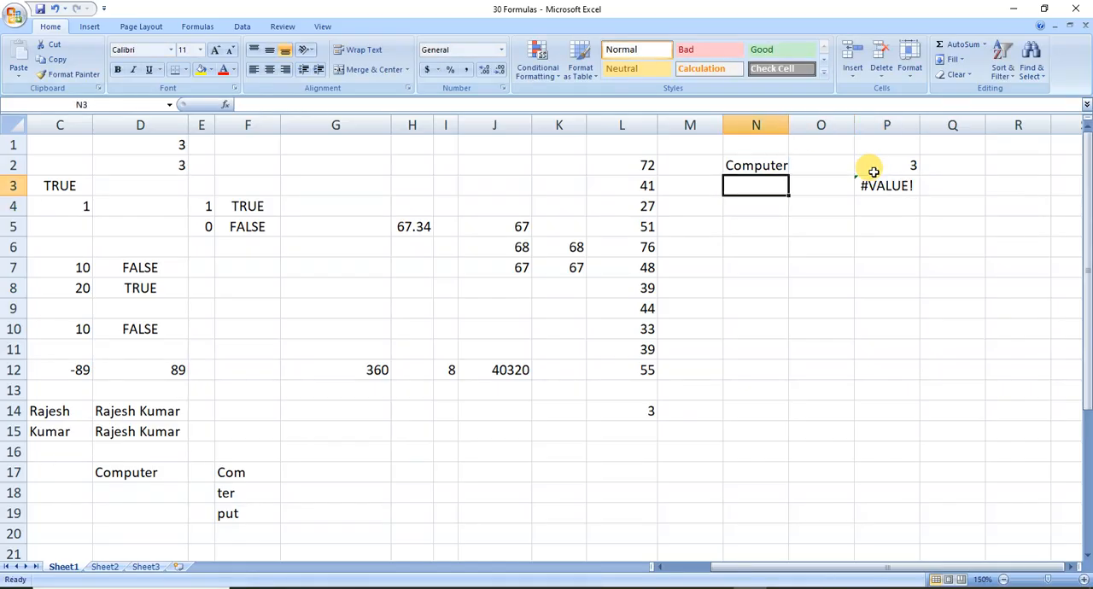
key("Right")
key("Right")
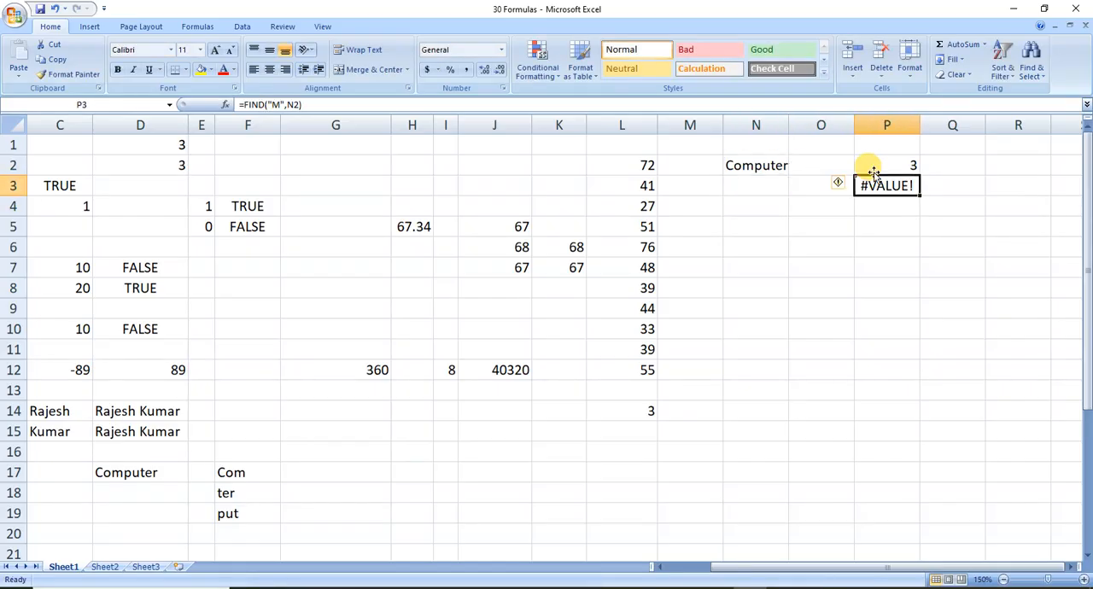
key("ctrl+z")
Examine the lookup value, lookup range and match type of the MATCH formula in cell L14.
key("Left")
key("Left")
key("Left")
key("Left")
key("Left")
key("Left")
key("Left")
key("Left")
key("Left")
key("Left")
key("Left")
key("Left")
key("Left")
key("Left")
key("Left")
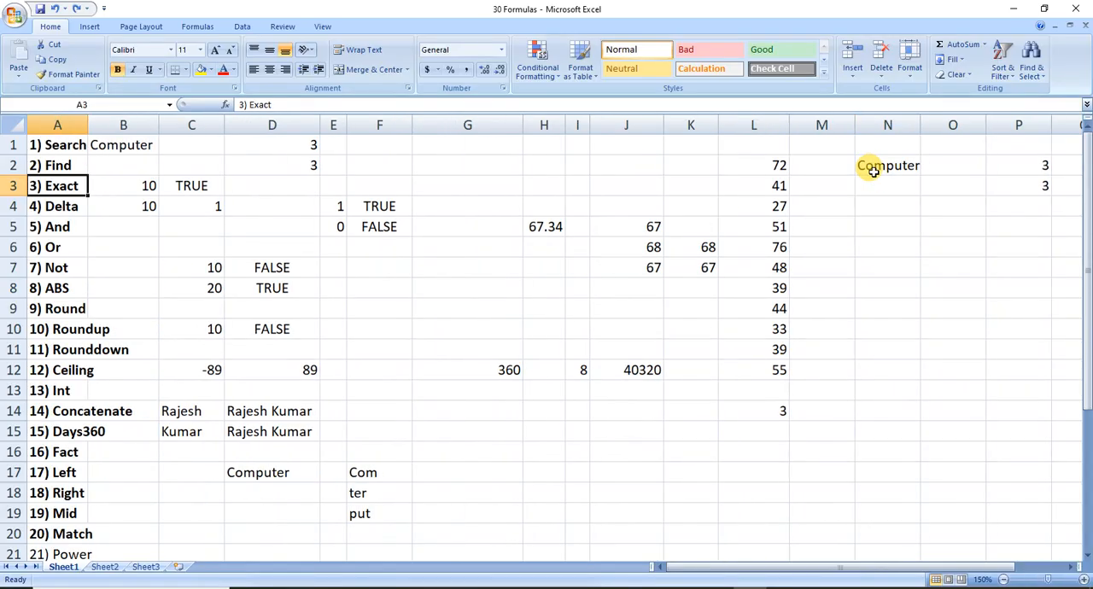
key("Right")
key("Right")
key("Right")
key("Right")
key("Right")
key("Right")
key("Right")
key("Right")
key("Right")
key("Right")
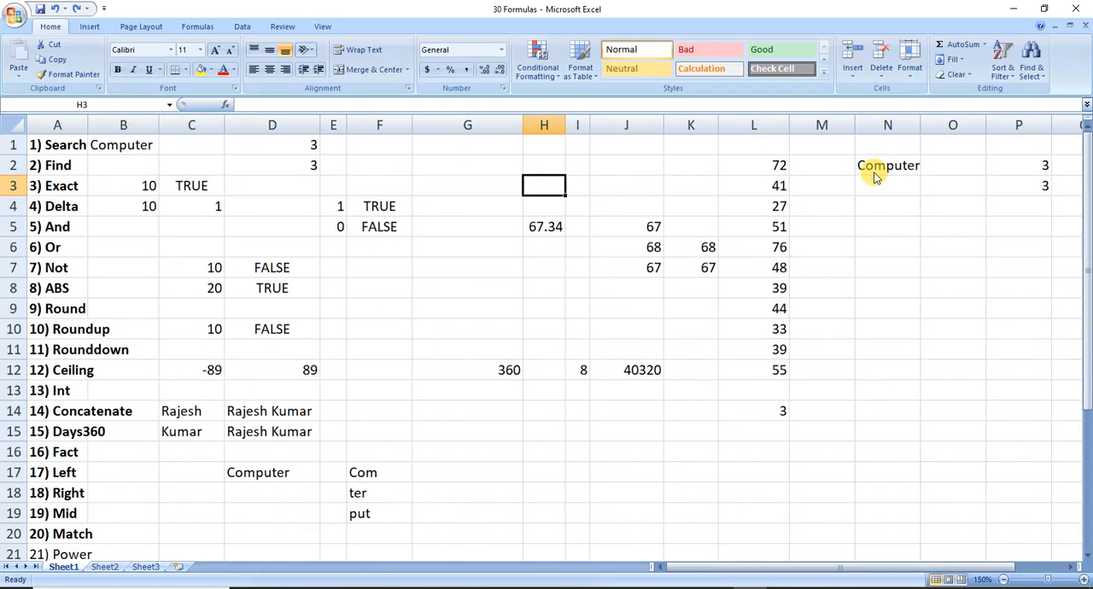
key("Right")
key("Down")
key("Down")
key("Down")
key("Down")
key("Down")
key("Down")
key("Down")
key("Down")
key("Down")
key("Down")
key("Down")
key("Down")
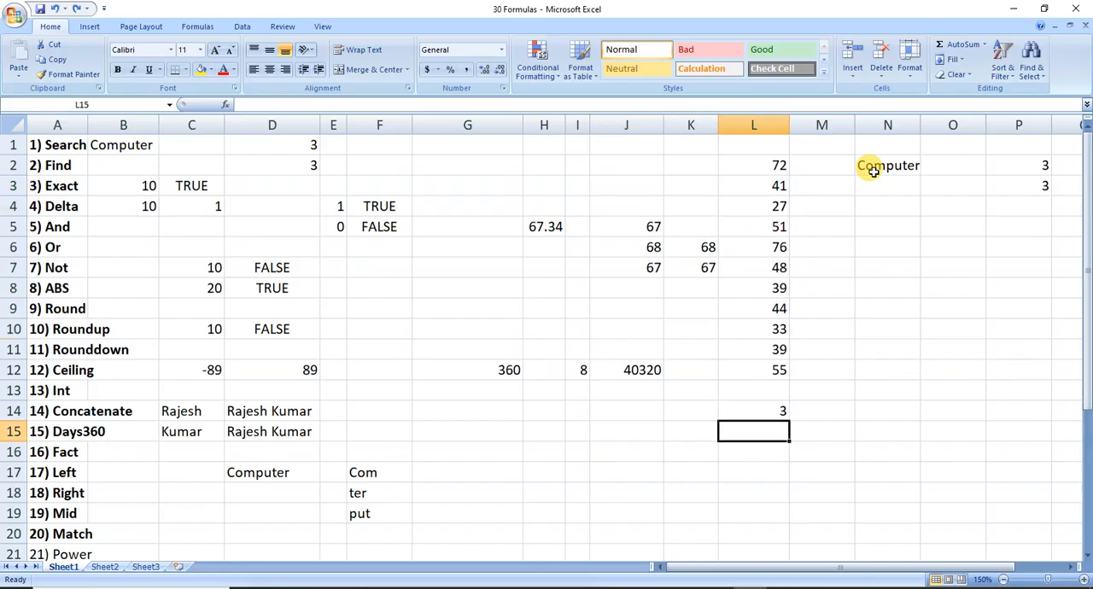
key("Up")
key("F2")
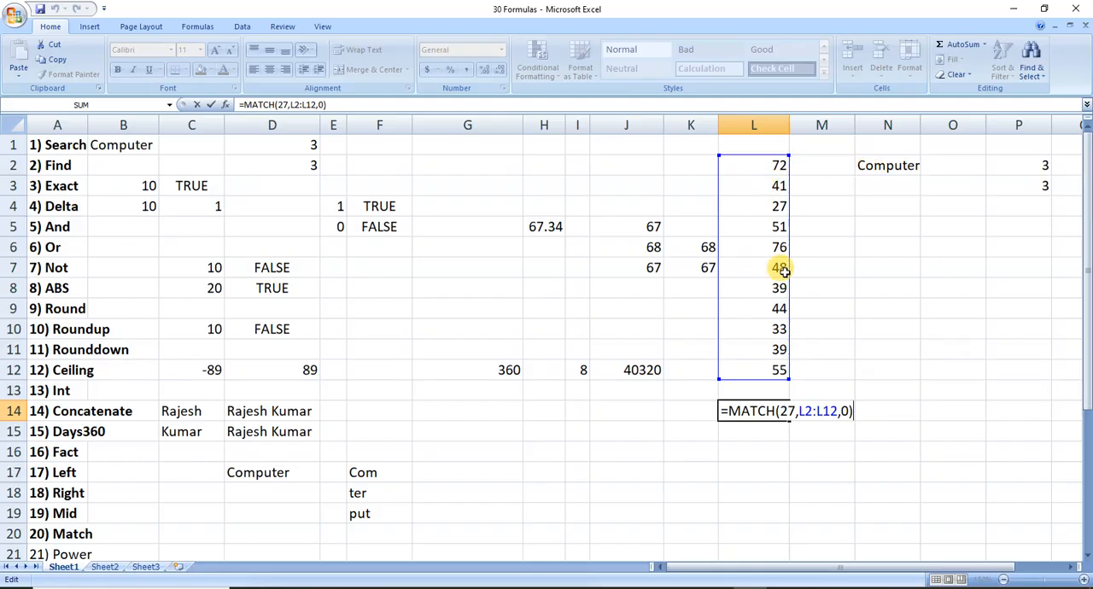
double_click(785, 411)
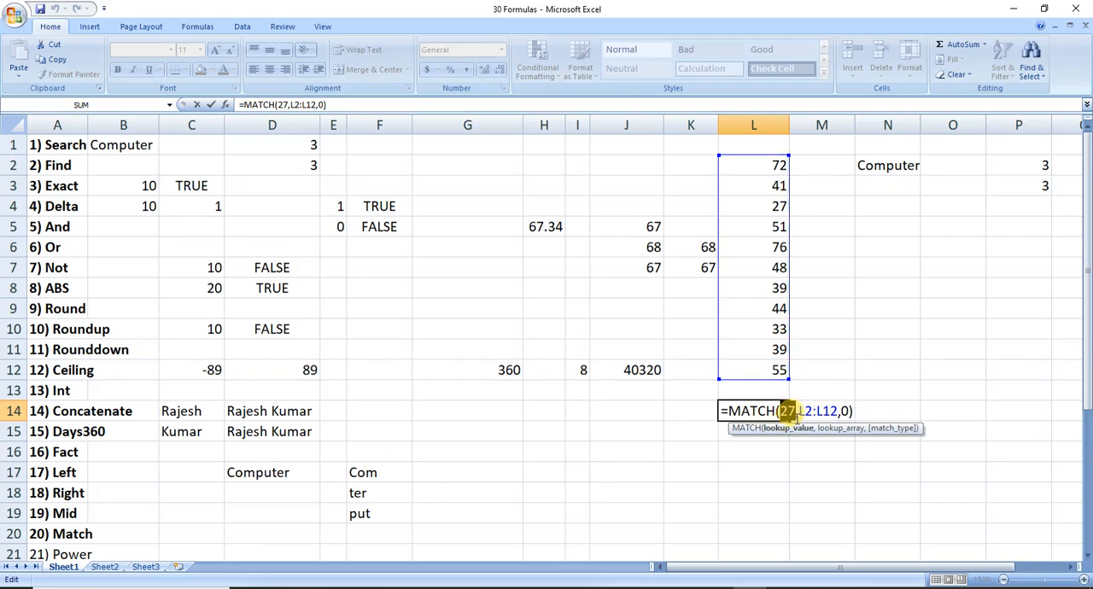
left_click(794, 412)
left_click_drag(799, 412, 848, 412)
left_click(853, 413)
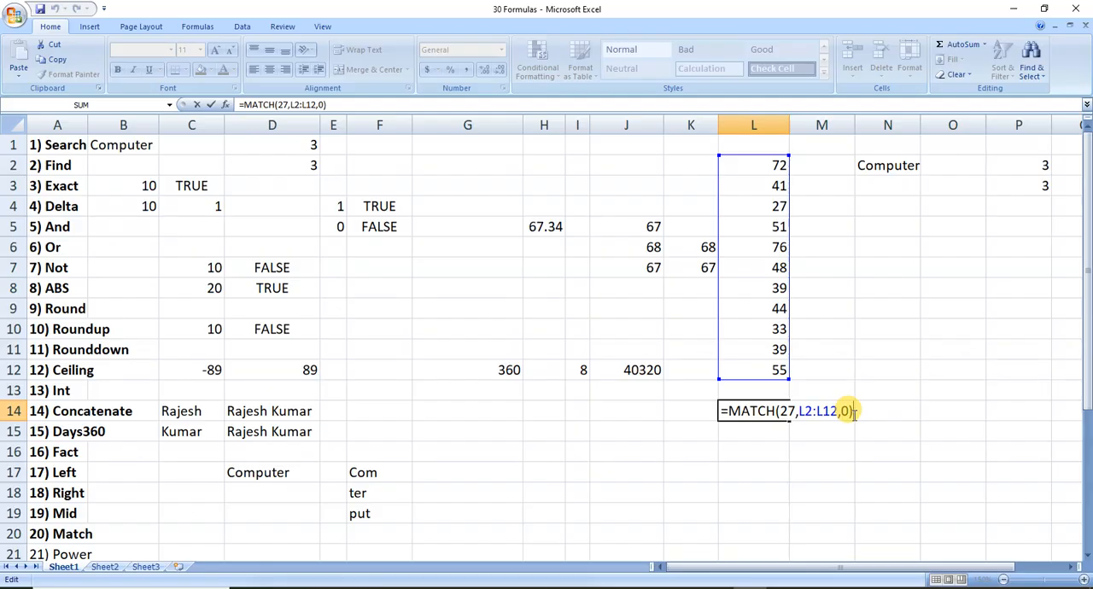
key("Return")
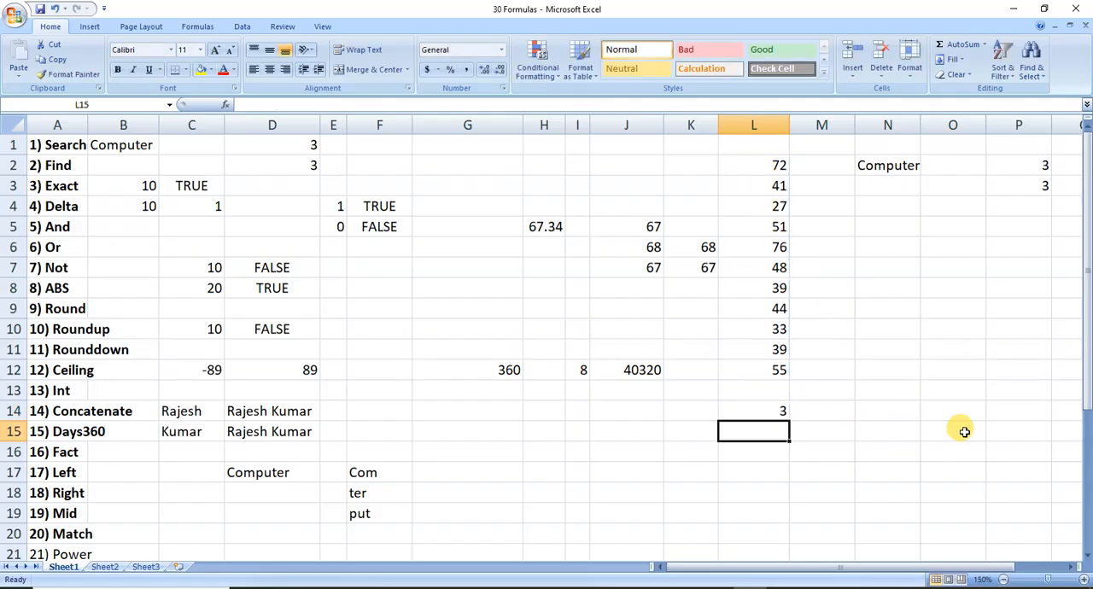
key("Up")
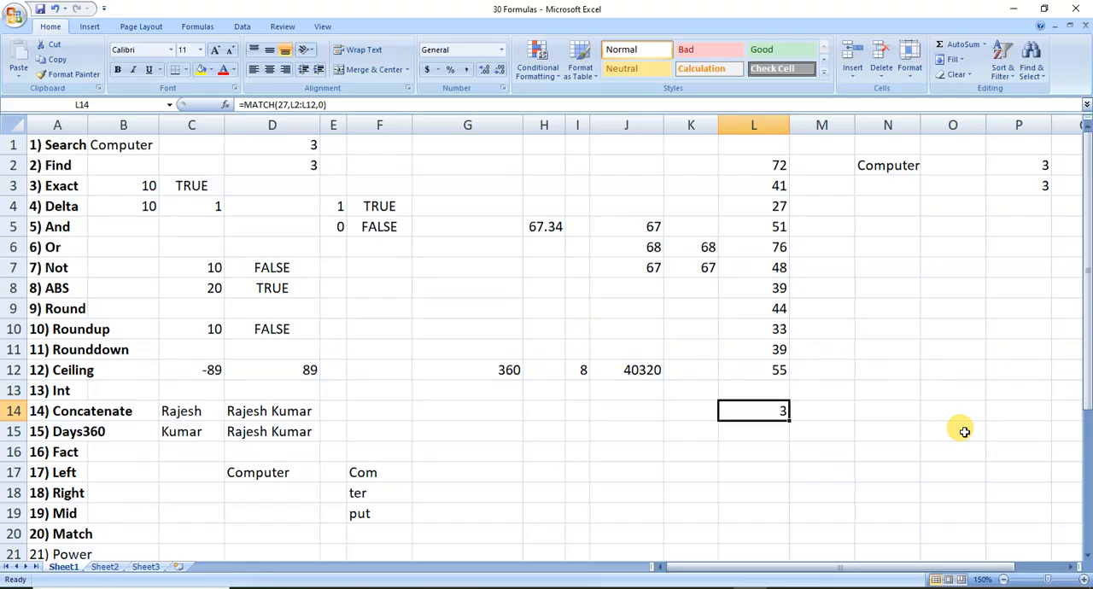
Try a duplicate lookup value of 27 in cell L8, and undo the entry.
left_click(763, 287)
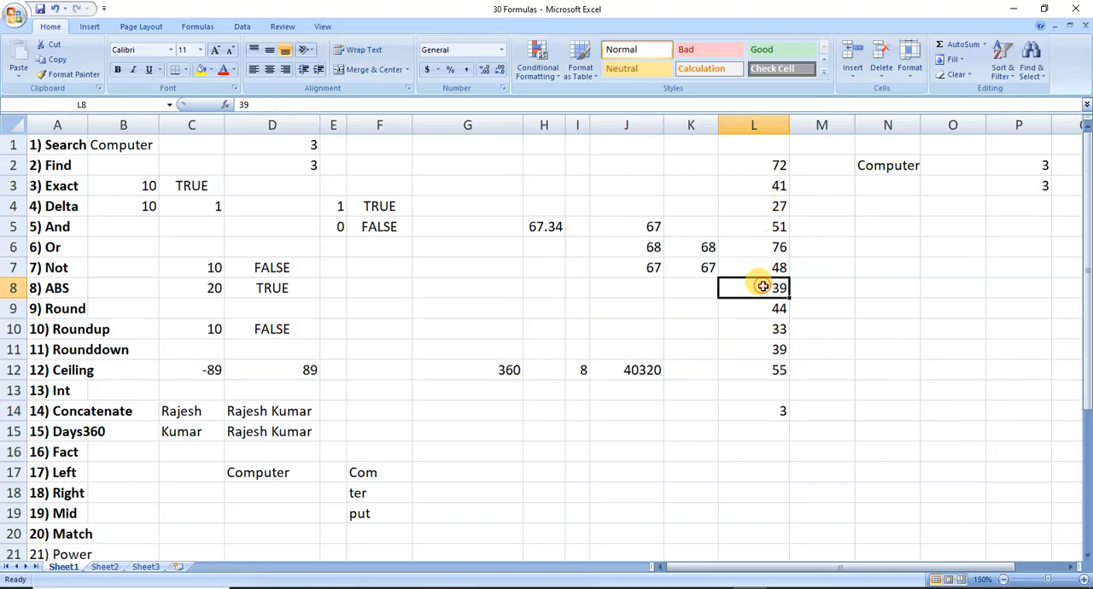
type("27")
key("Return")
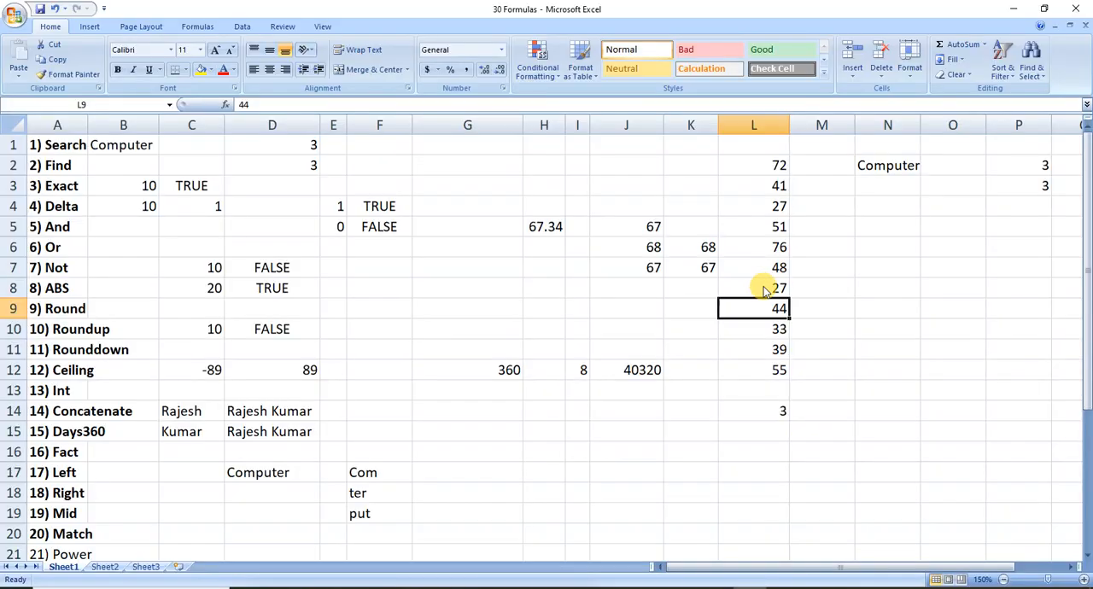
key("ctrl+z")
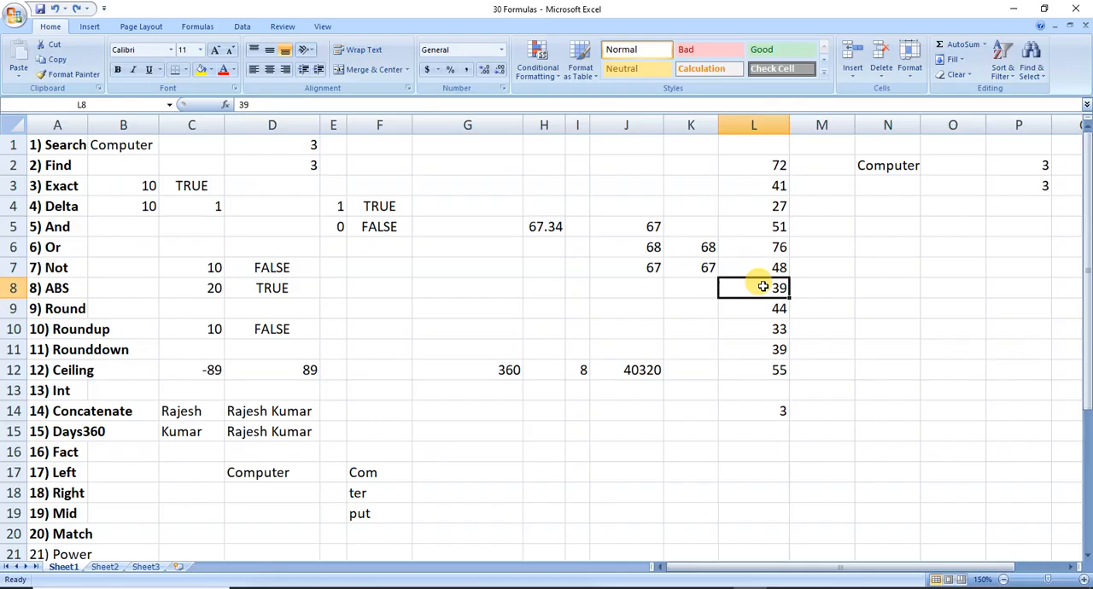
Save the workbook and set the factorial input in cell I12 to 4.
key("ctrl+s")
key("Down")
key("Down")
key("Down")
key("Down")
key("Down")
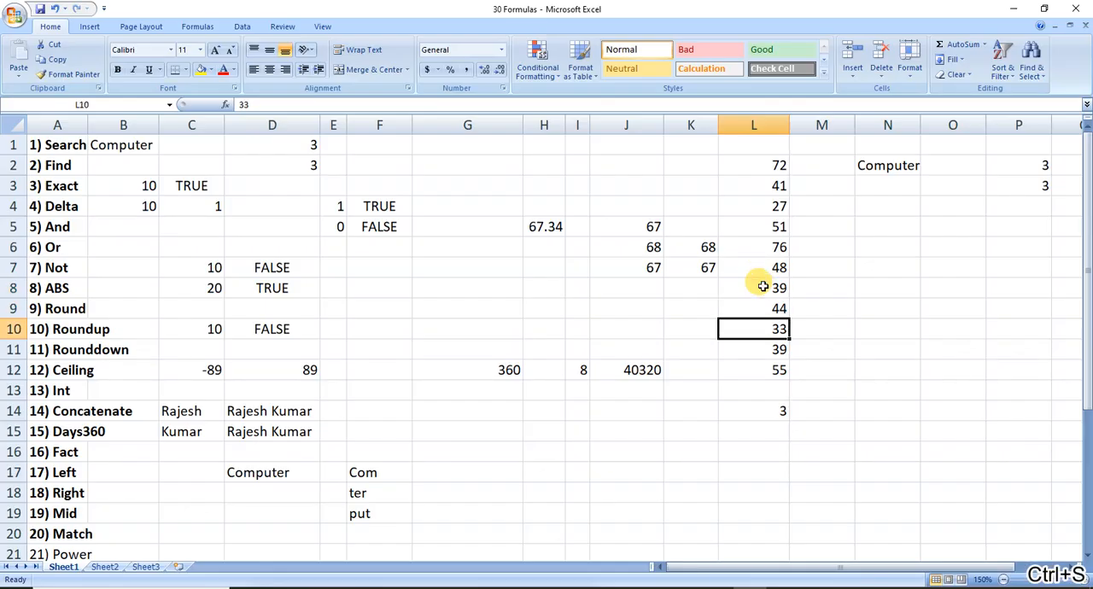
key("Down")
key("Left")
key("Left")
key("Up")
key("Up")
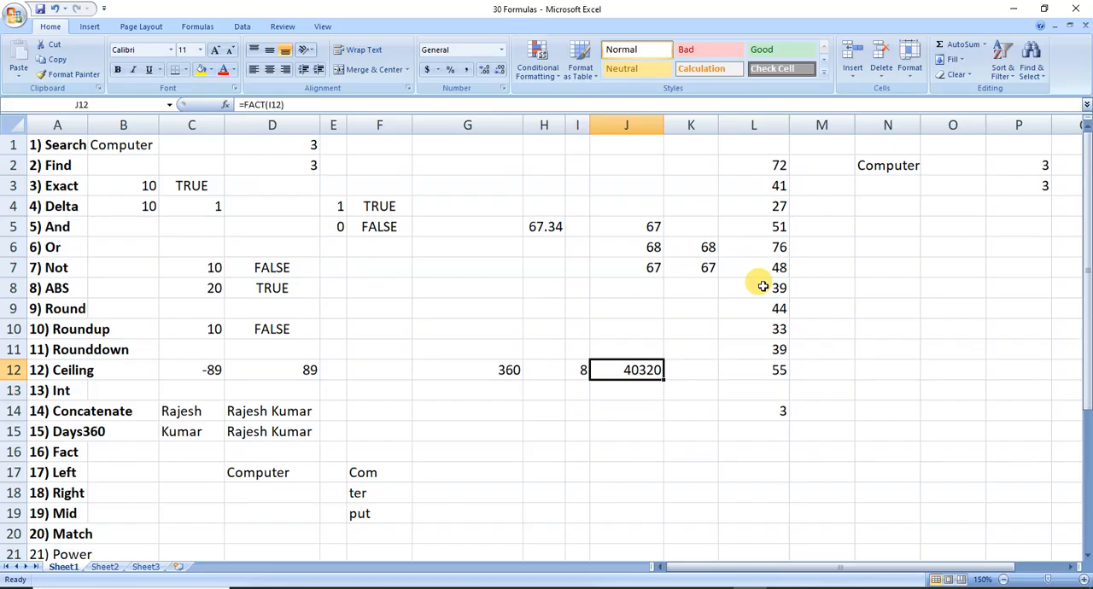
key("Left")
type("4")
key("Tab")
Examine the FACT formula in cell J12 and the input cell it refers to.
key("F2")
key("Left")
key("Left")
key("Left")
key("Left")
key("Left")
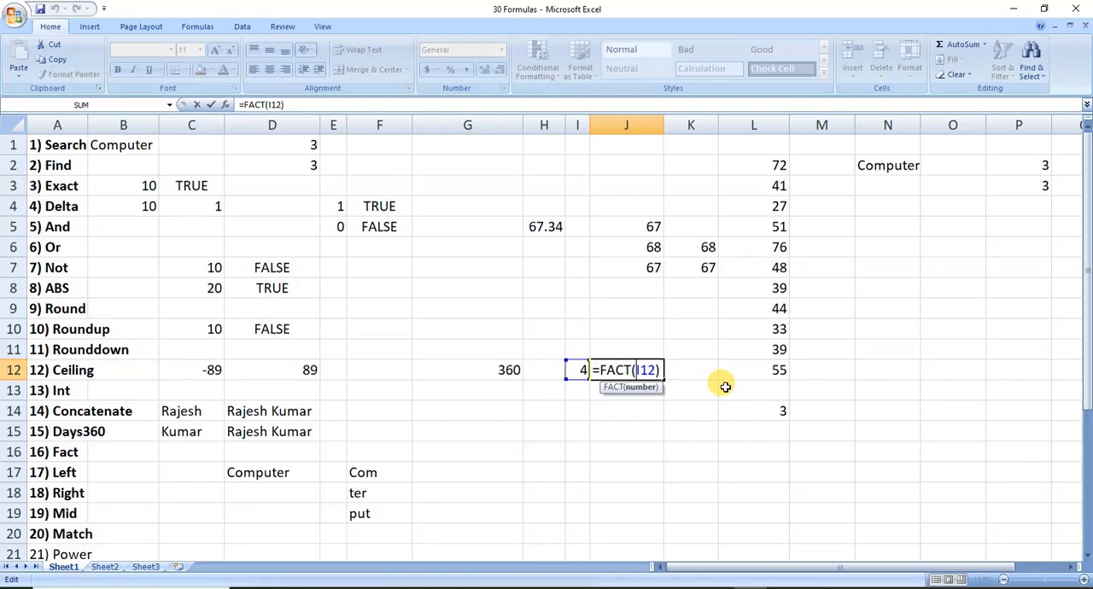
key("Return")
key("Up")
key("Left")
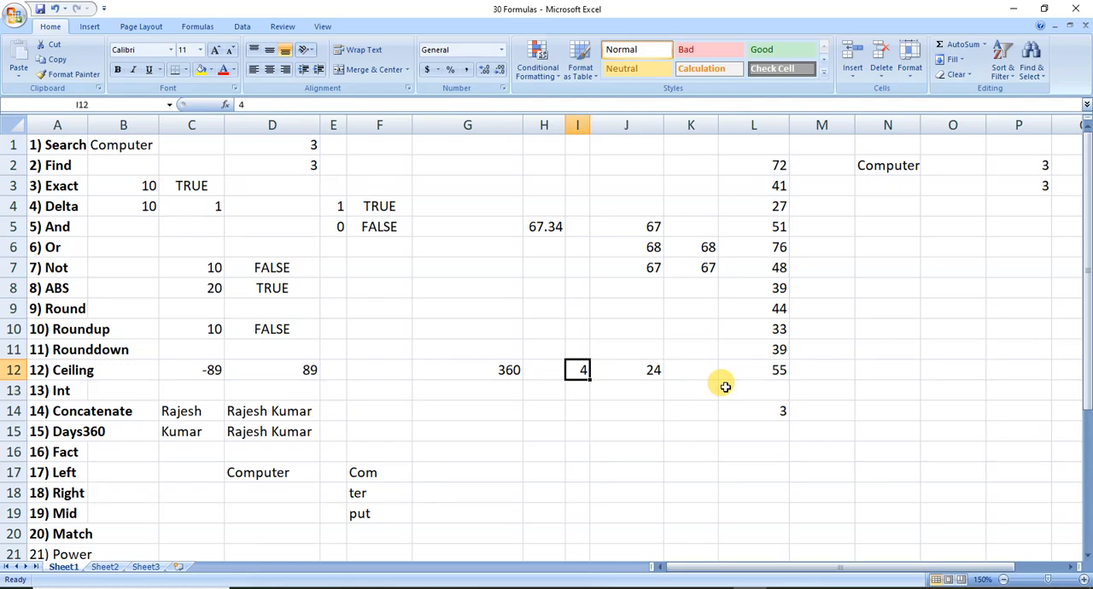
Save the workbook with the changed factorial input.
key("Right")
key("Left")
key("ctrl+s")
key("Down")
key("Up")
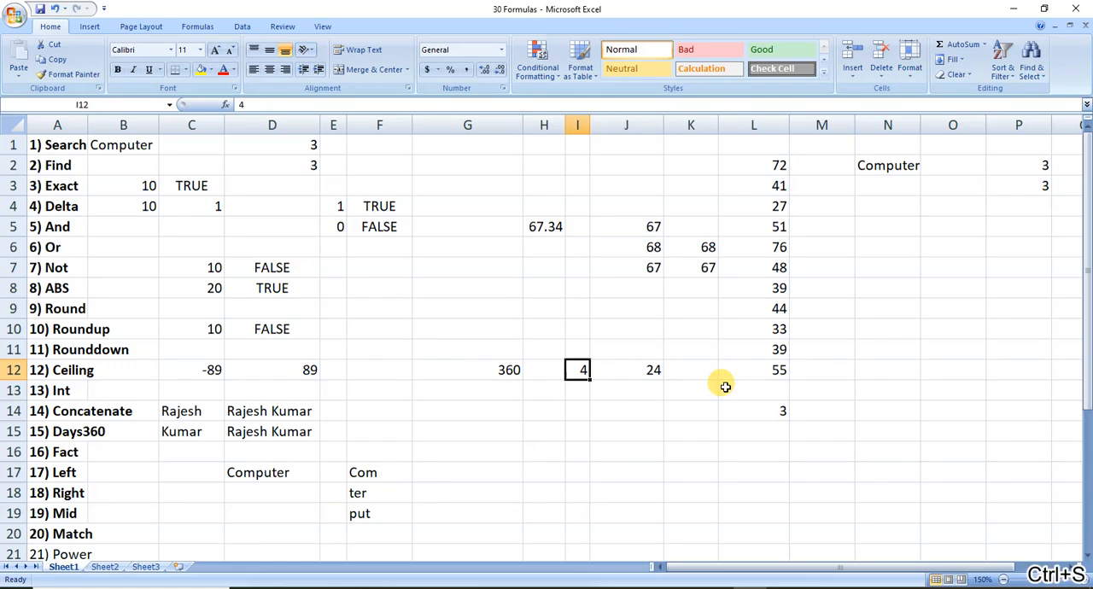
Review the remaining functions in column A's list, from 21) Power to 30) Value.
key("Down")
key("Down")
key("Down")
key("Down")
key("Down")
key("Down")
key("Down")
key("Down")
key("Down")
key("Down")
key("Down")
key("Down")
key("Down")
key("Down")
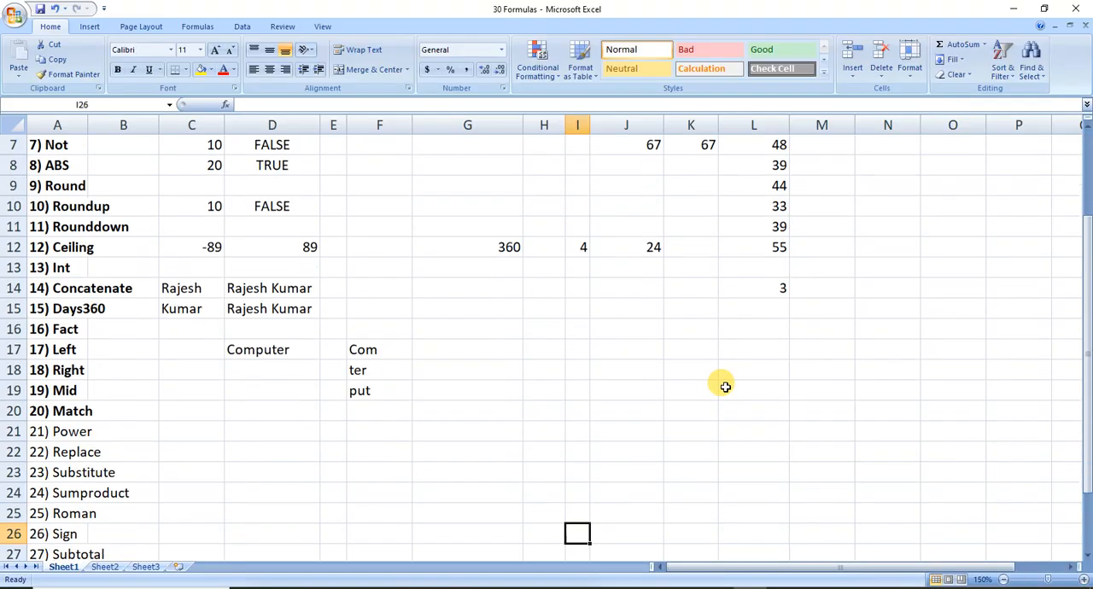
key("Down")
key("Down")
key("Down")
key("Down")
key("Down")
key("Down")
key("Down")
key("Down")
key("Down")
key("Left")
key("Left")
key("Home")
key("Up")
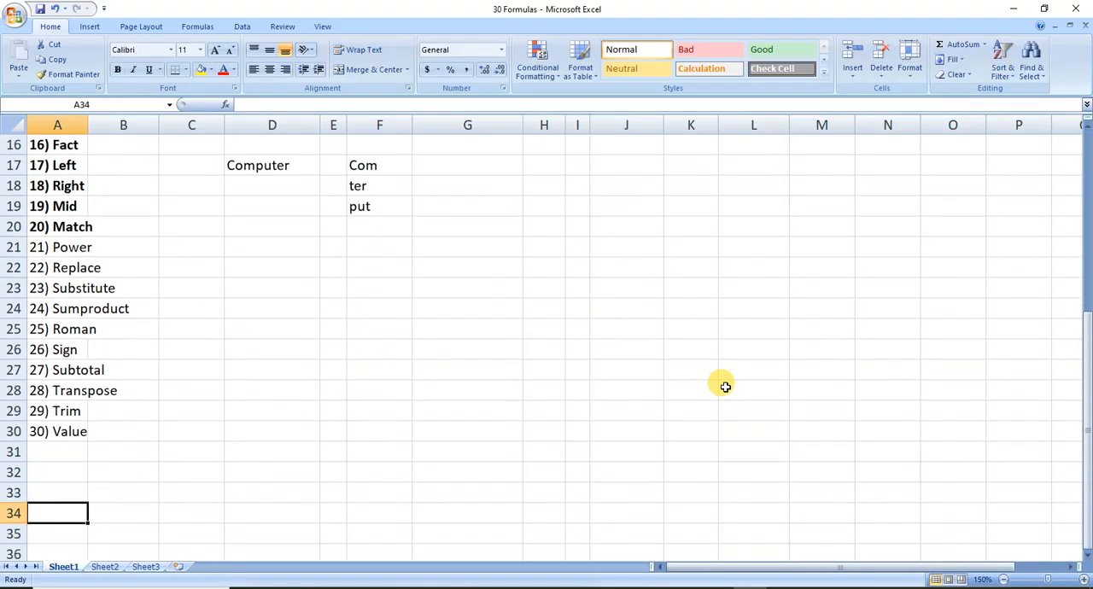
key("Up")
key("Up")
key("Up")
key("Up")
key("Up")
key("Up")
key("Up")
key("Up")
key("Up")
key("Up")
key("Up")
key("Up")
key("Up")
key("Down")
key("Down")
key("Down")
key("Down")
key("Down")
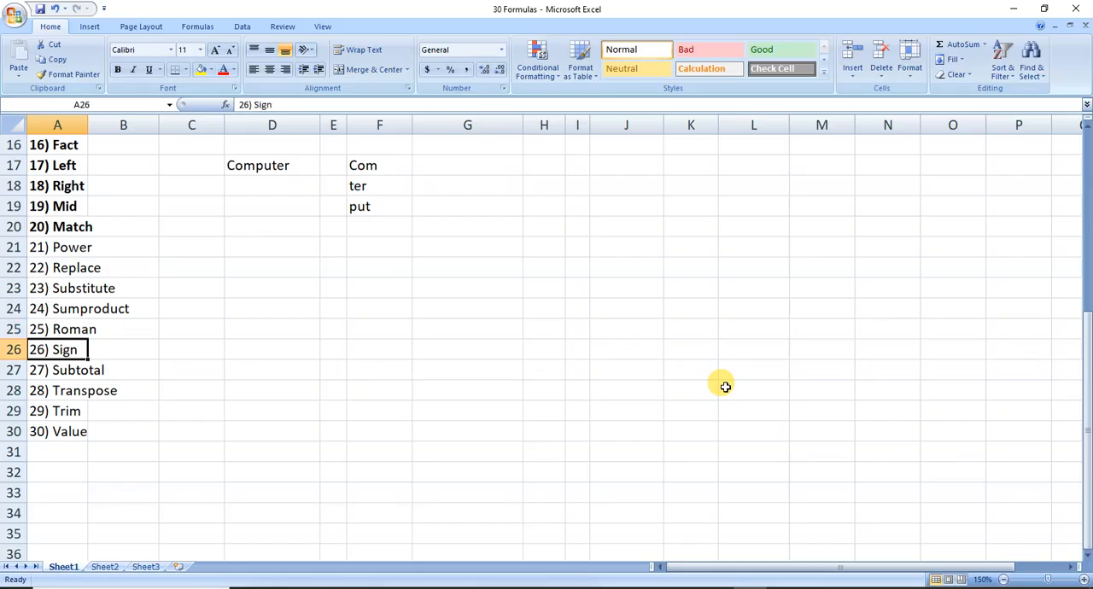
key("Down")
key("Down")
key("Down")
key("Down")
key("Down")
key("Down")
key("Down")
key("Down")
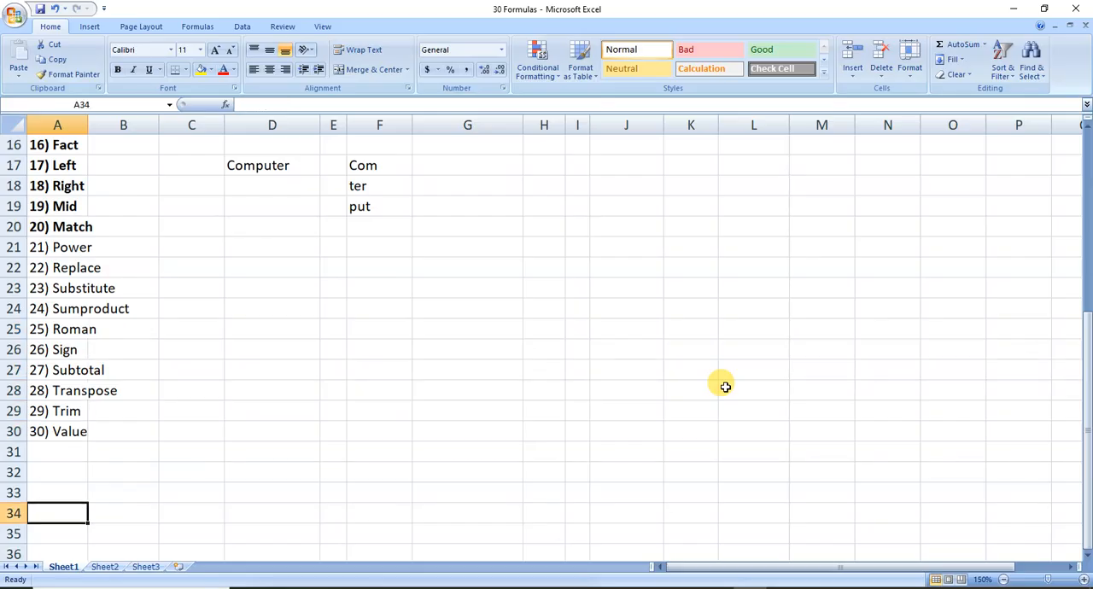
key("Down")
key("Down")
key("Down")
key("Down")
key("Down")
key("Up")
key("Up")
key("Up")
key("Up")
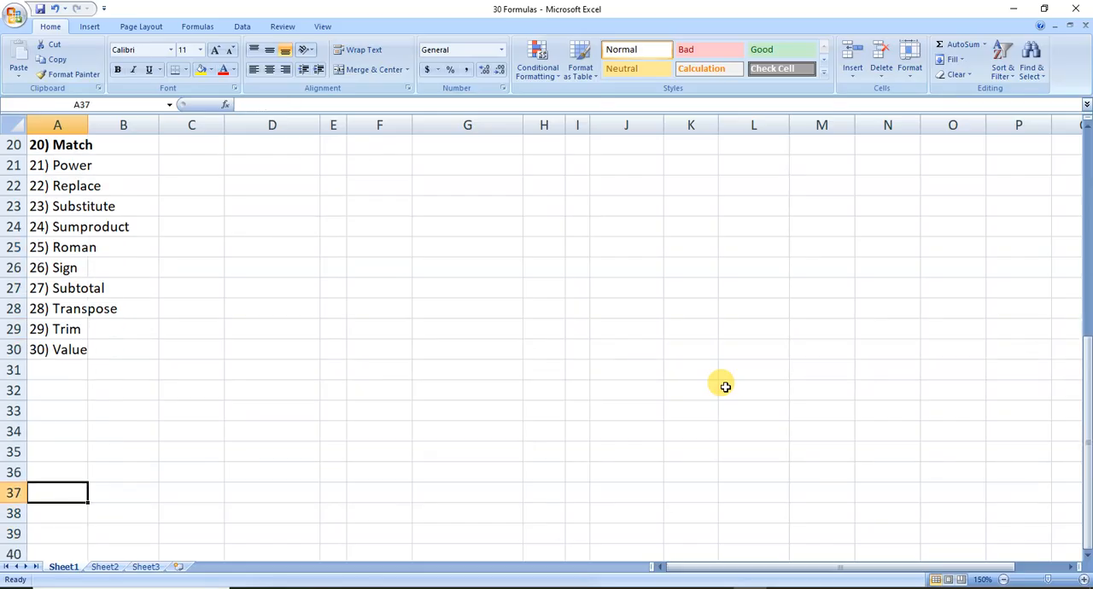
key("Right")
key("Right")
key("Up")
key("Up")
key("Up")
Save the workbook before starting the demonstration of the POWER function.
key("Up")
key("Up")
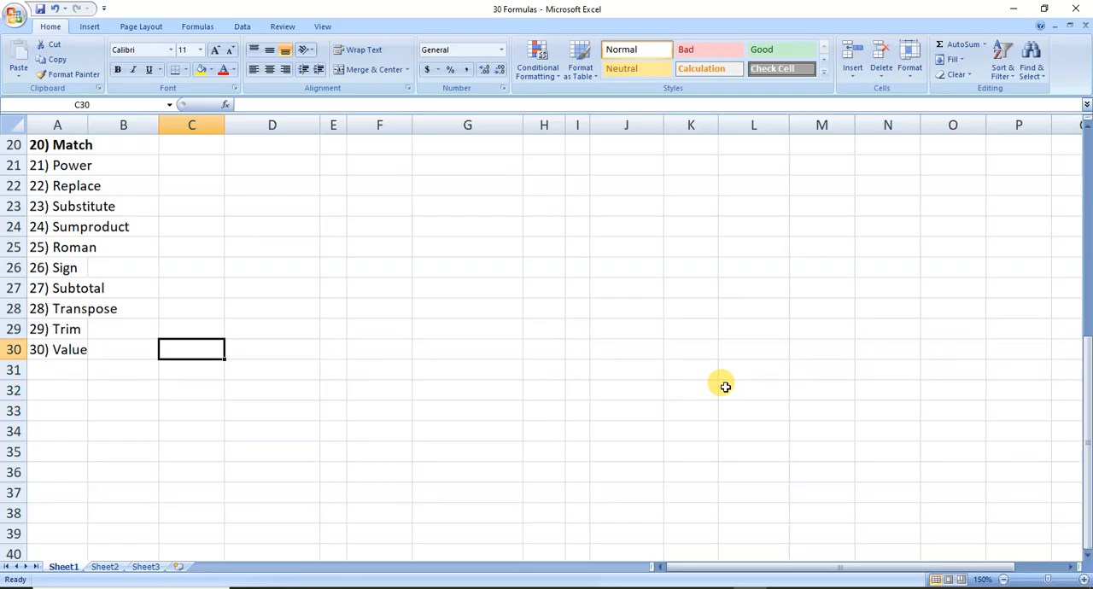
key("Up")
key("ctrl+s")
key("Right")
key("Right")
key("Up")
key("Up")
key("Up")
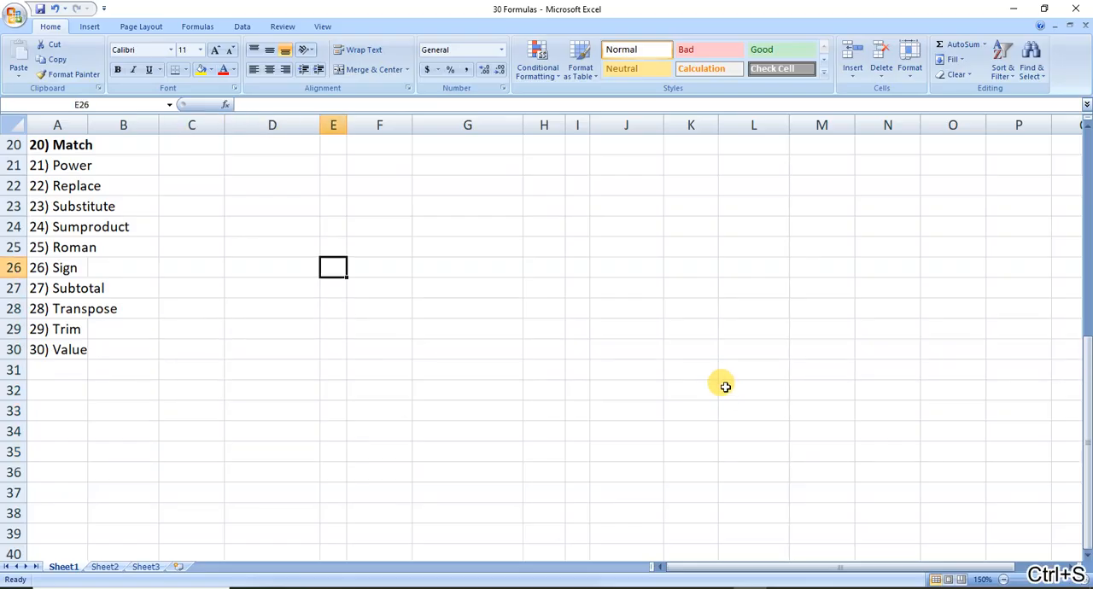
key("Up")
key("Up")
key("Left")
key("Up")
key("Up")
key("Up")
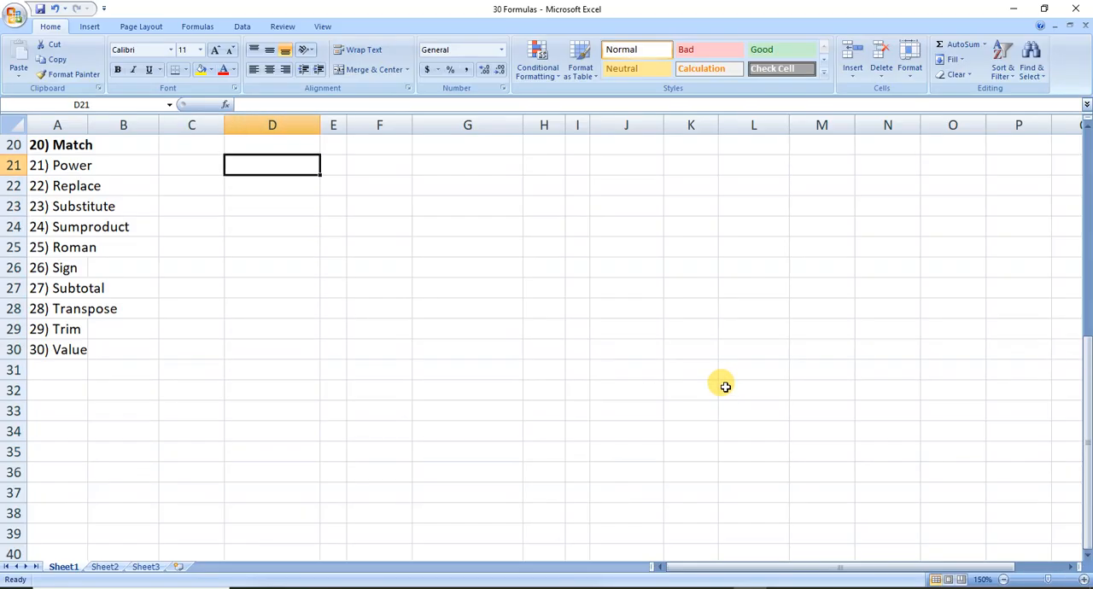
type("2")
key("Return")
type("3")
key("Right")
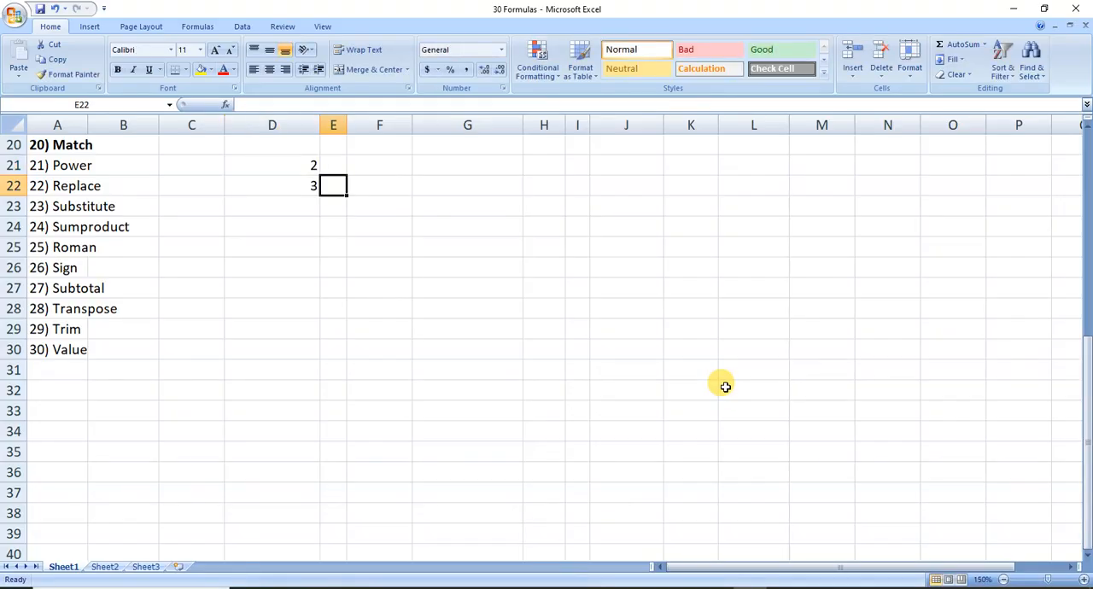
key("Right")
key("Left")
key("Left")
key("Up")
key("shift+Down")
key("Delete")
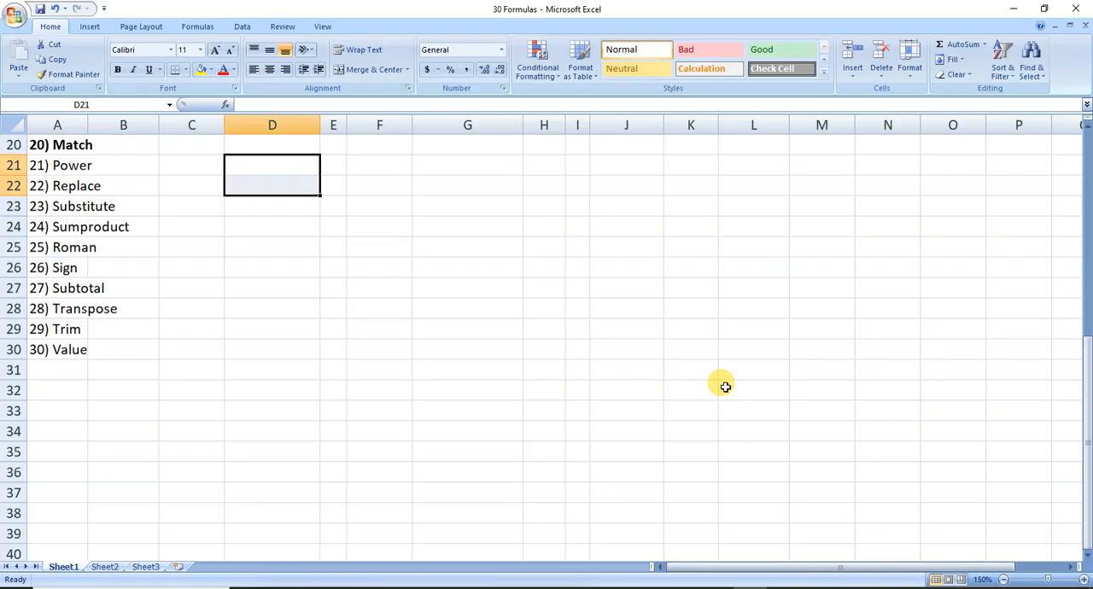
Enter the POWER inputs 2 in cell C21 and 3 in cell C22.
key("Left")
type("2")
key("Return")
type("3")
Enter the formula =POWER(C21,C22) in cell D21 to raise the first input to the power of the second.
key("Right")
key("Up")
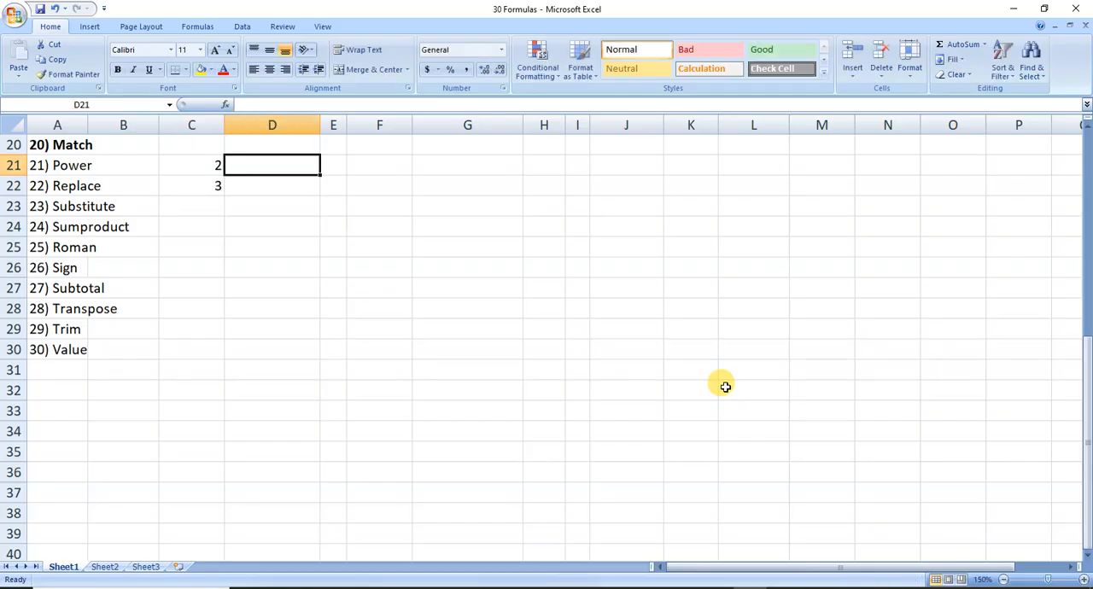
type("=power")
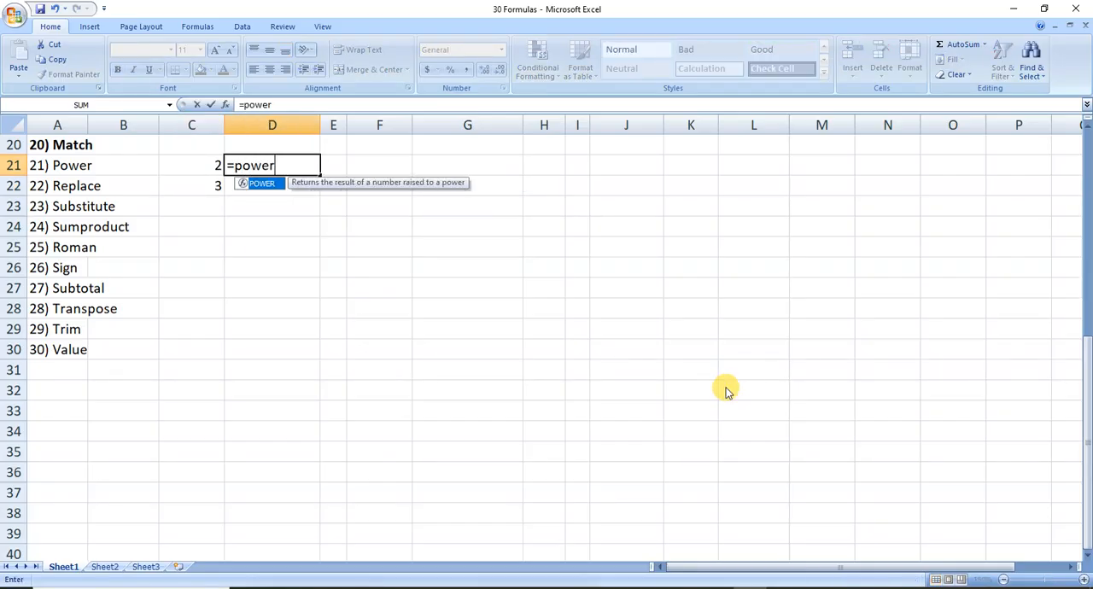
key("Tab")
key("Left")
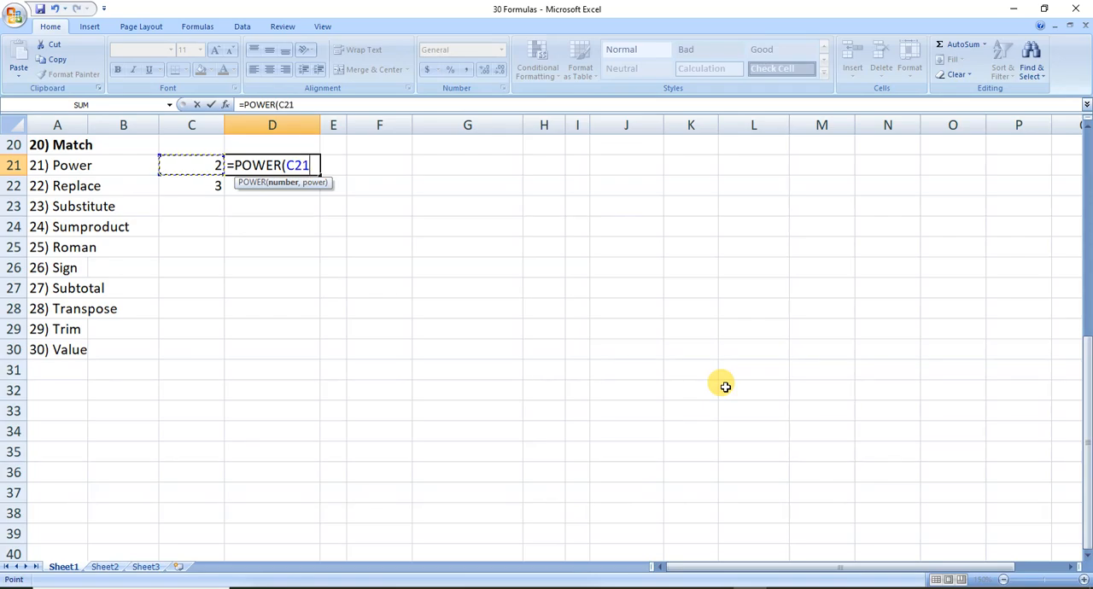
type(",")
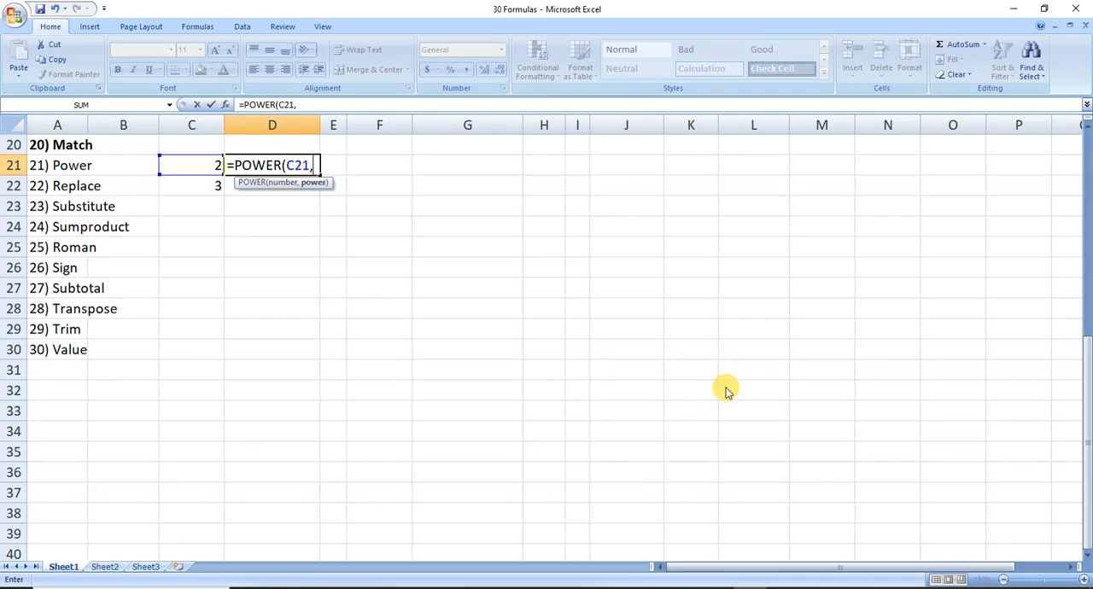
key("Down")
type(")")
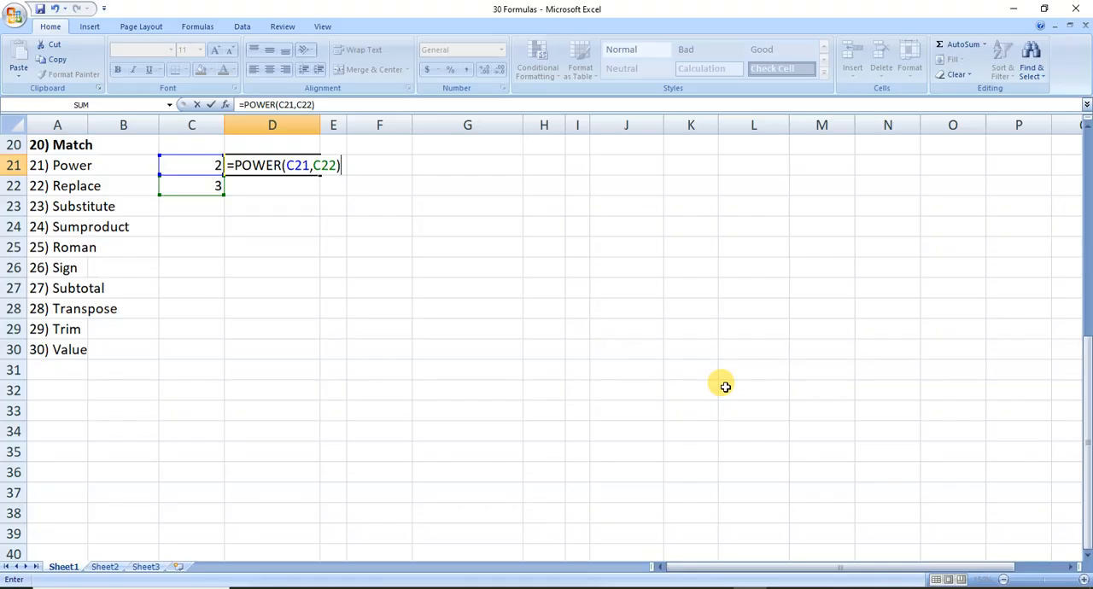
key("Return")
key("Right")
key("Right")
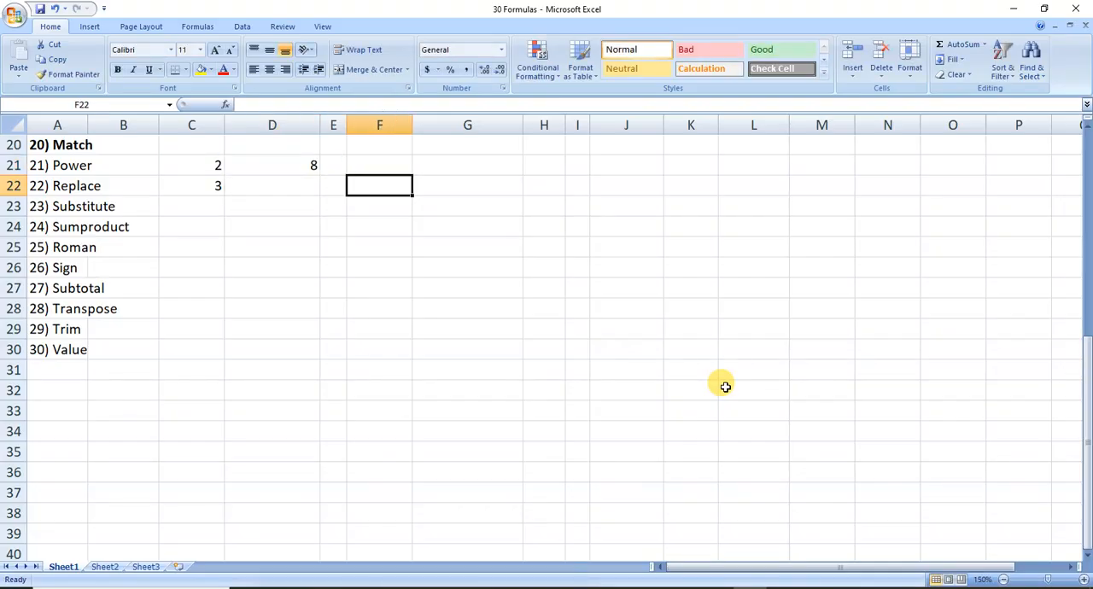
type("2*")
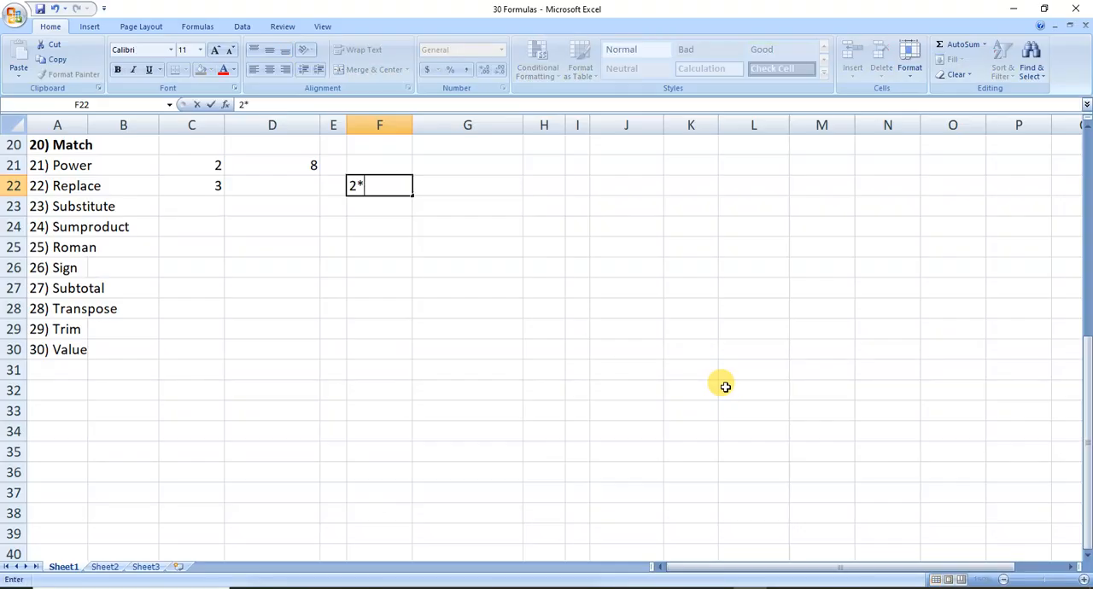
type("2*2")
key("Escape")
Examine the base in cell C21 and the exponent in cell C22 that the POWER formula uses.
key("Left")
key("Left")
key("Left")
key("Up")
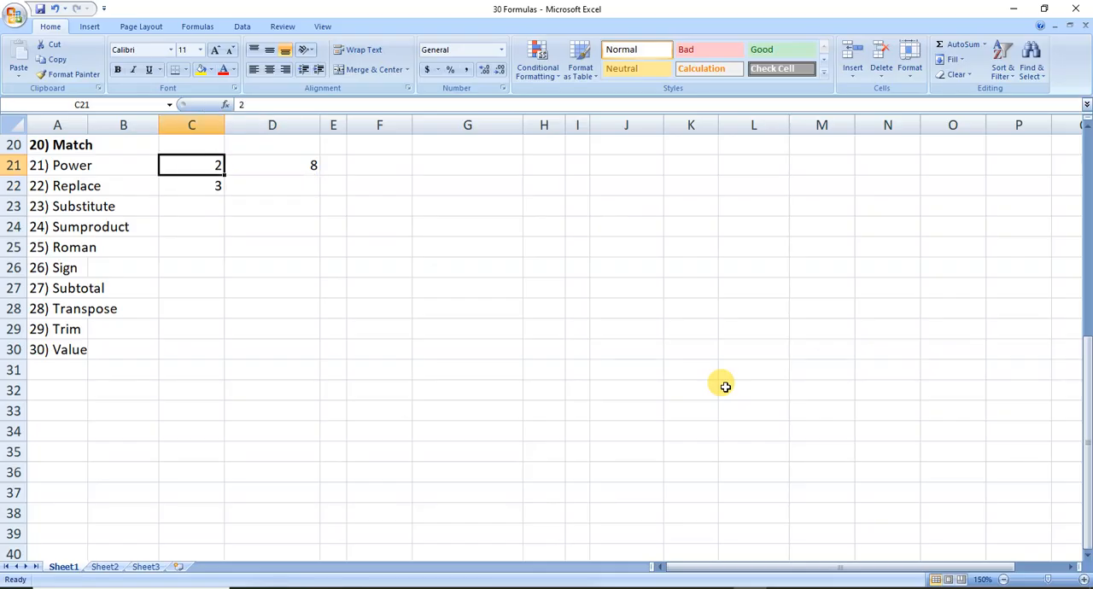
key("Down")
key("Up")
key("Down")
key("Up")
key("Down")
key("Up")
key("Down")
key("Up")
key("Down")
key("Up")
key("Down")
key("Up")
Make the list entry 21) Power in cell A21 bold and save the workbook.
key("Left")
key("Left")
key("ctrl+b")
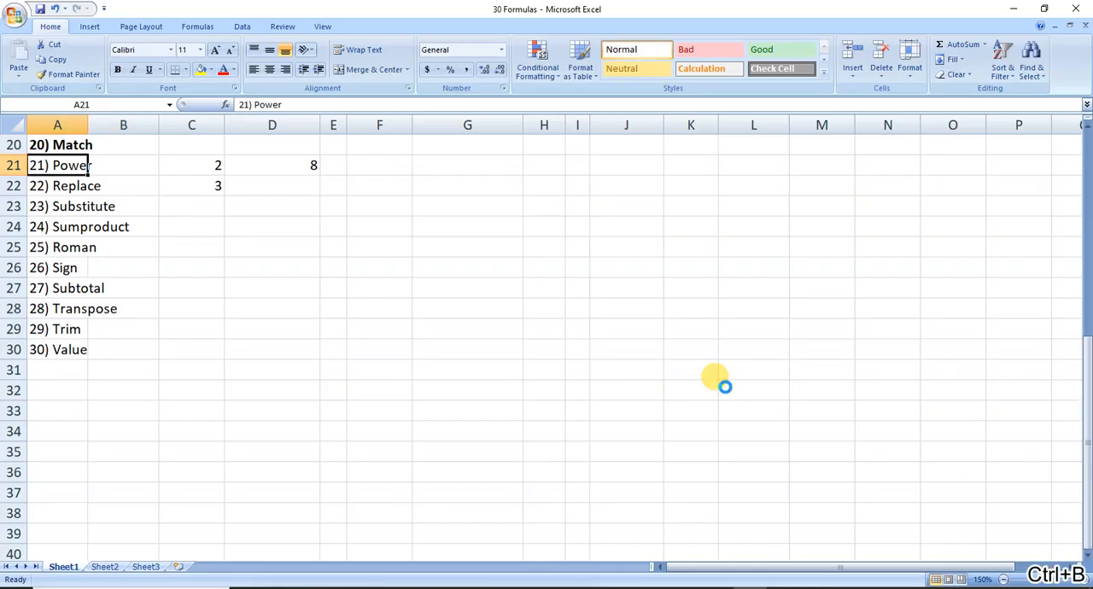
key("ctrl+s")
Make the list entries 22) Replace and 23) Substitute in cells A22:A23 bold.
key("Down")
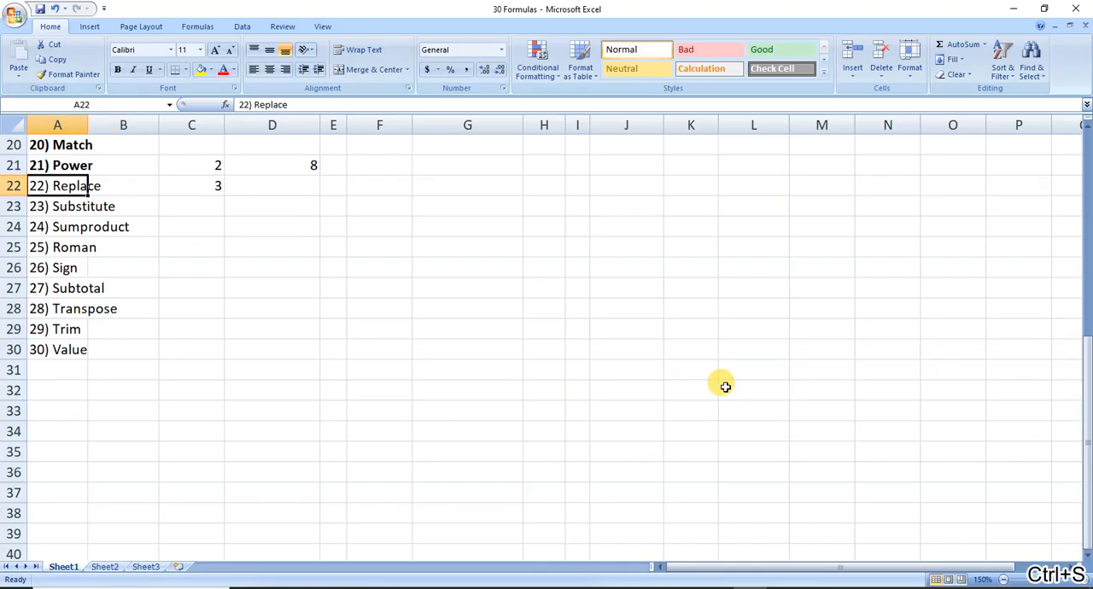
key("shift+Down")
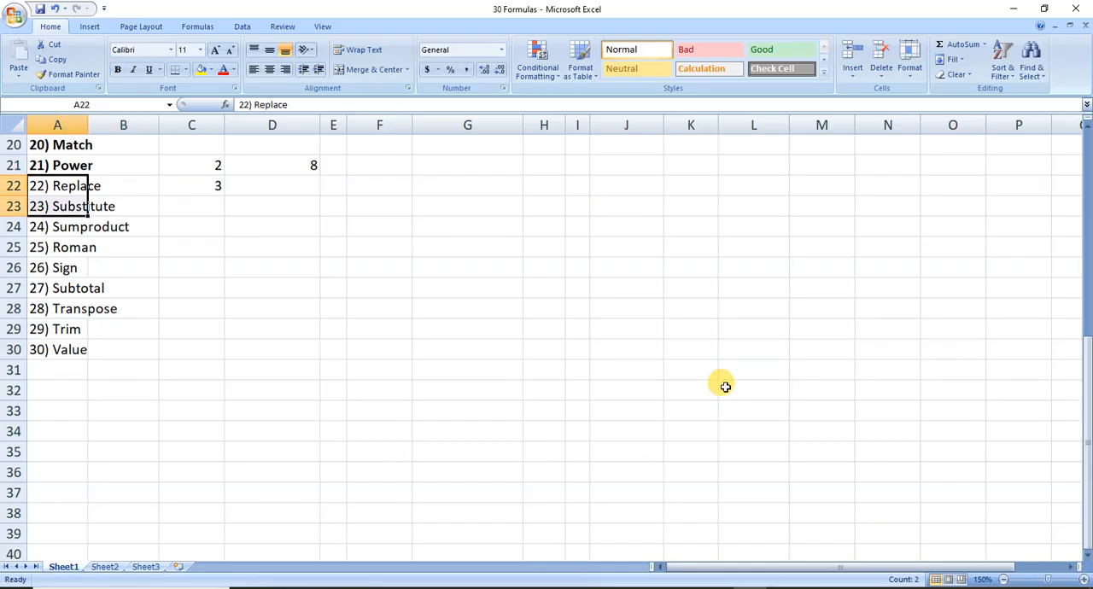
key("ctrl+b")
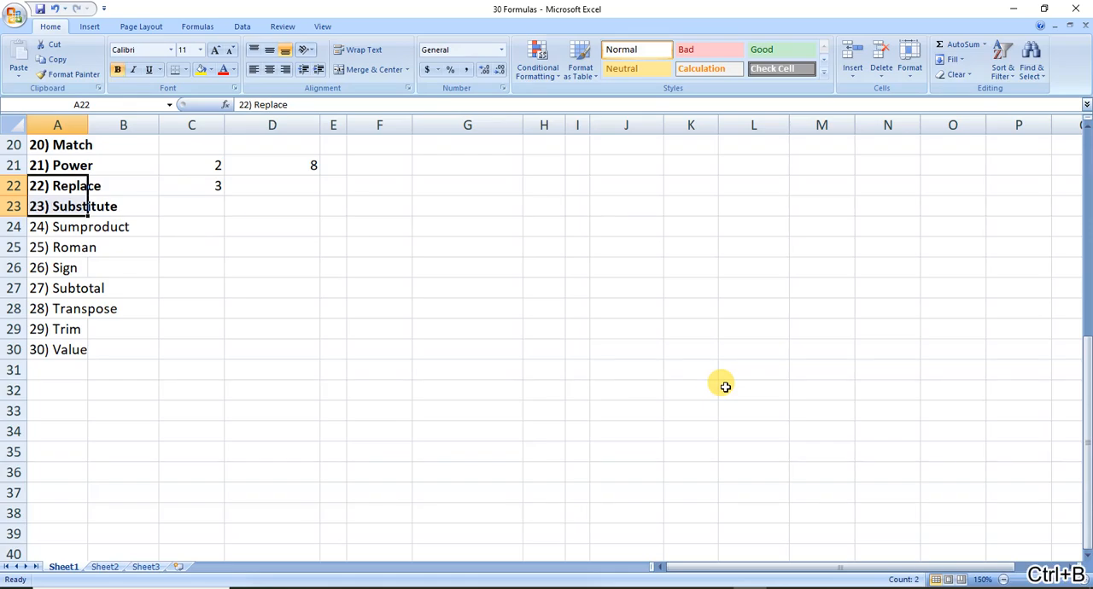
Enter the sample text Near in cell C24 and save the workbook.
key("Right")
key("Right")
key("Right")
key("Right")
key("Down")
key("Down")
key("Left")
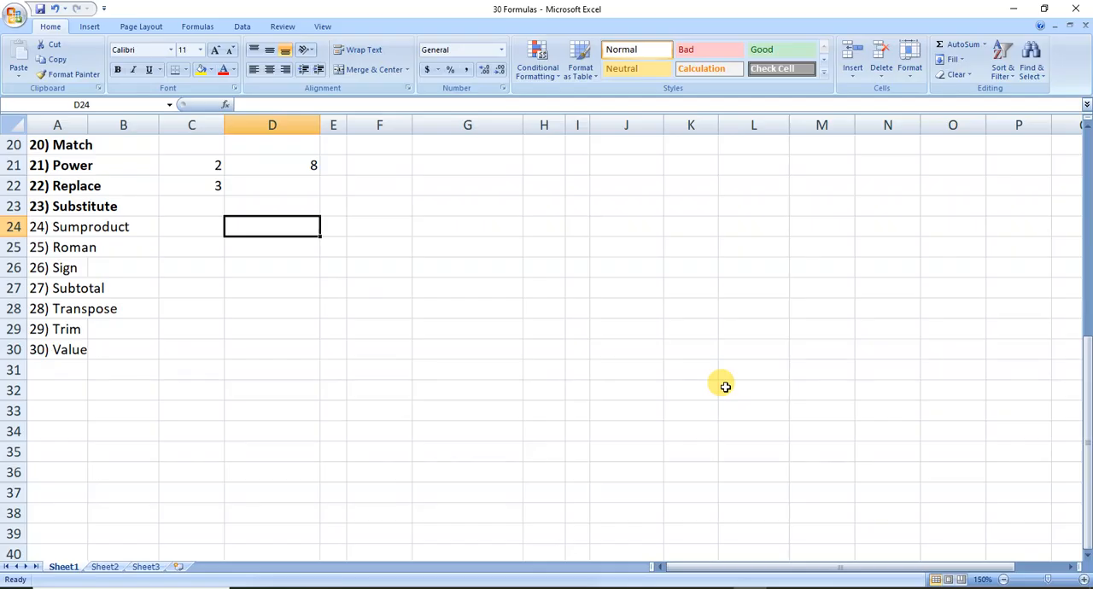
key("Left")
type("Near")
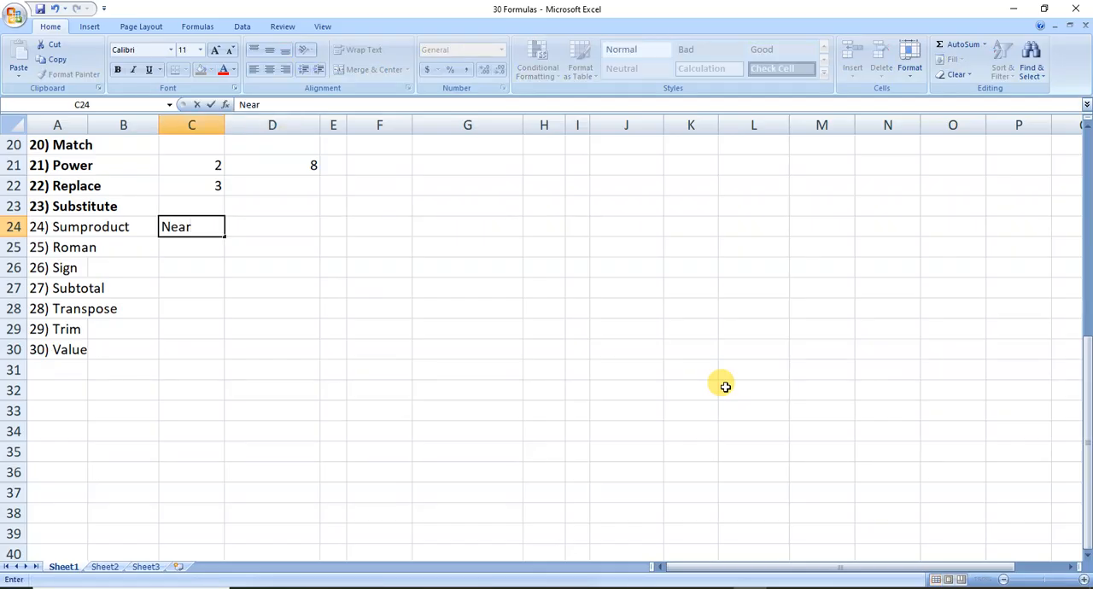
key("Right")
key("ctrl+s")
Enter the formula =REPLACE(C24,3,1,"t") in cell D24 to replace the third character of the sample text with t.
type("=rep")
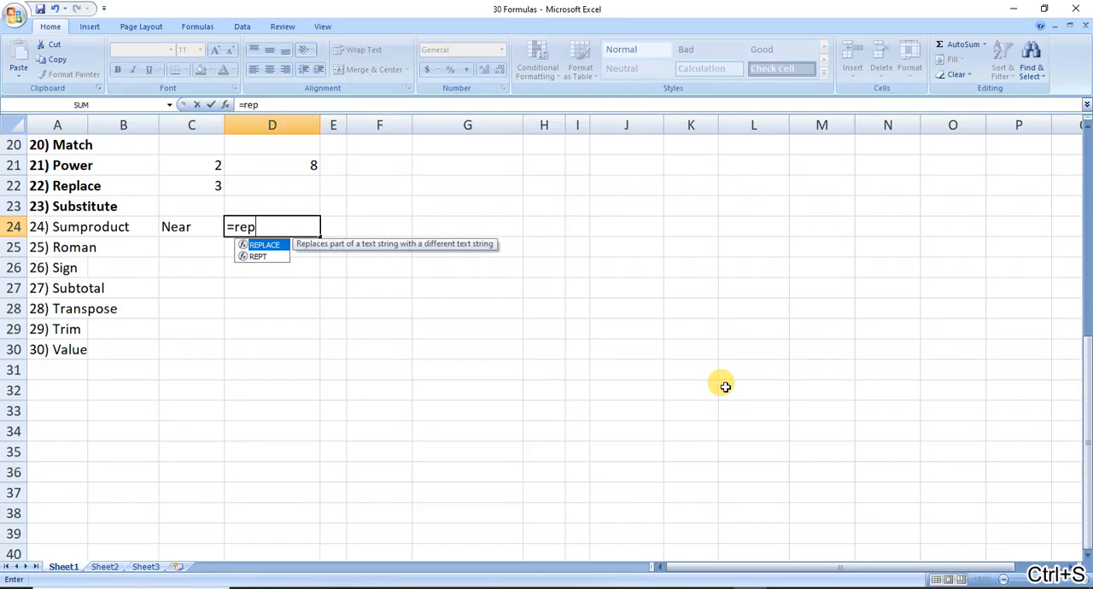
key("Tab")
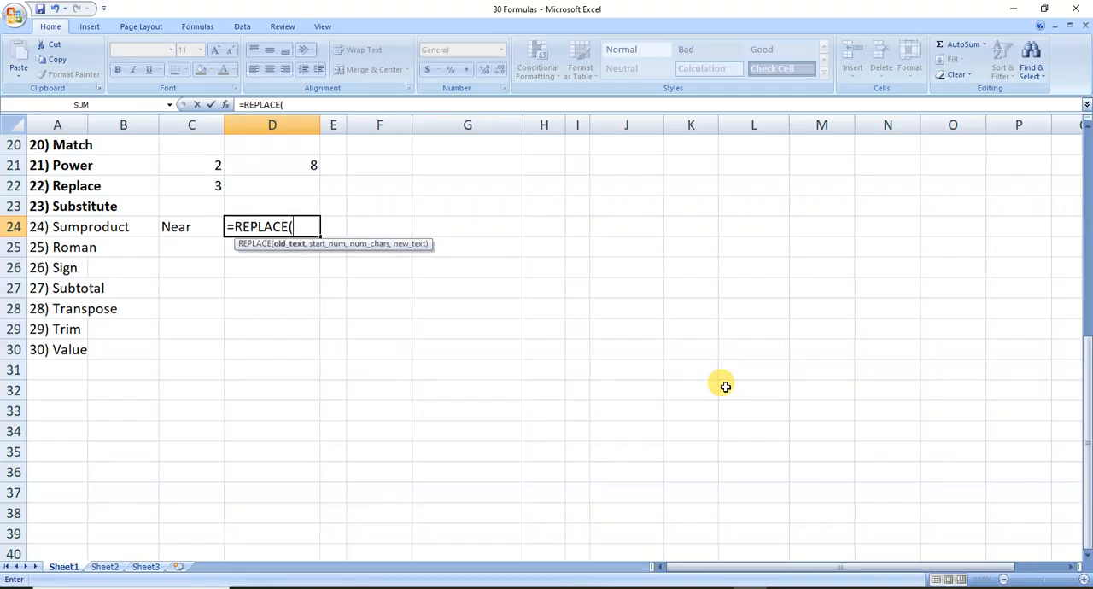
key("Left")
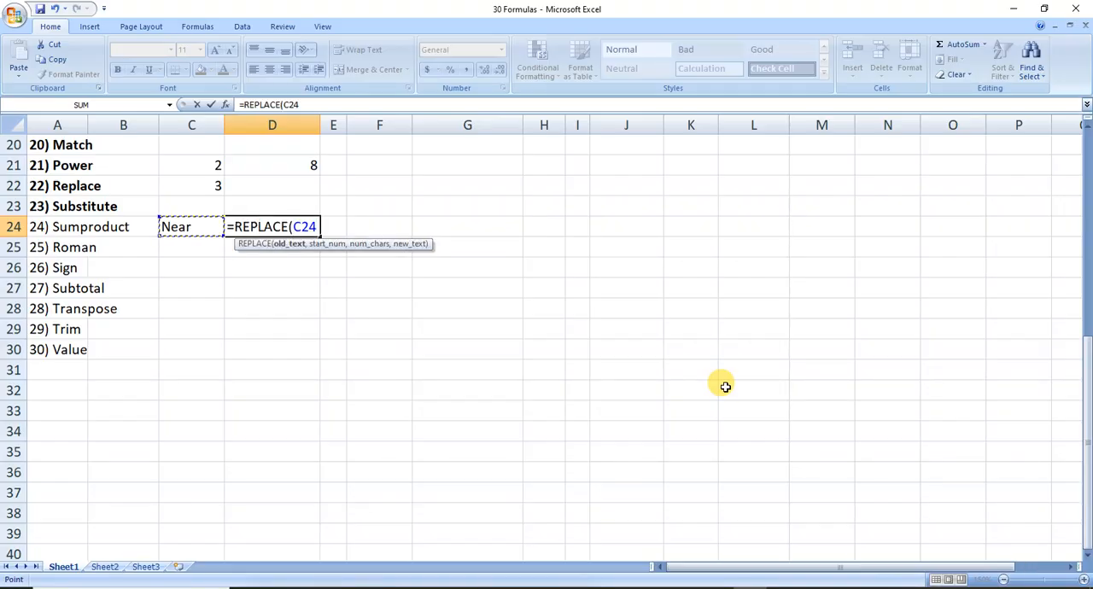
type(",")
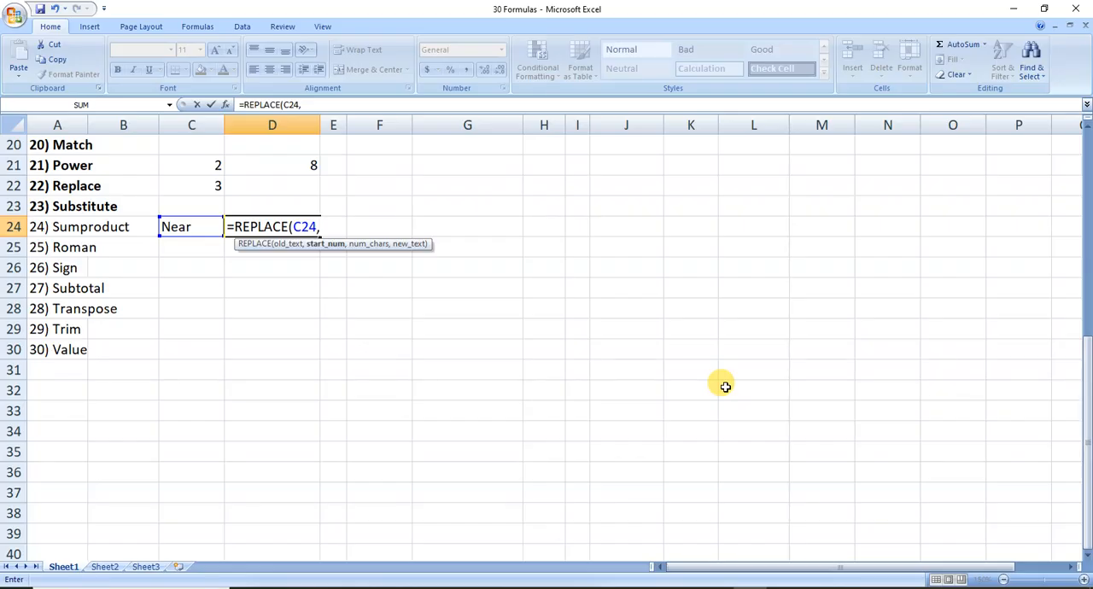
type("3")
type(",1")
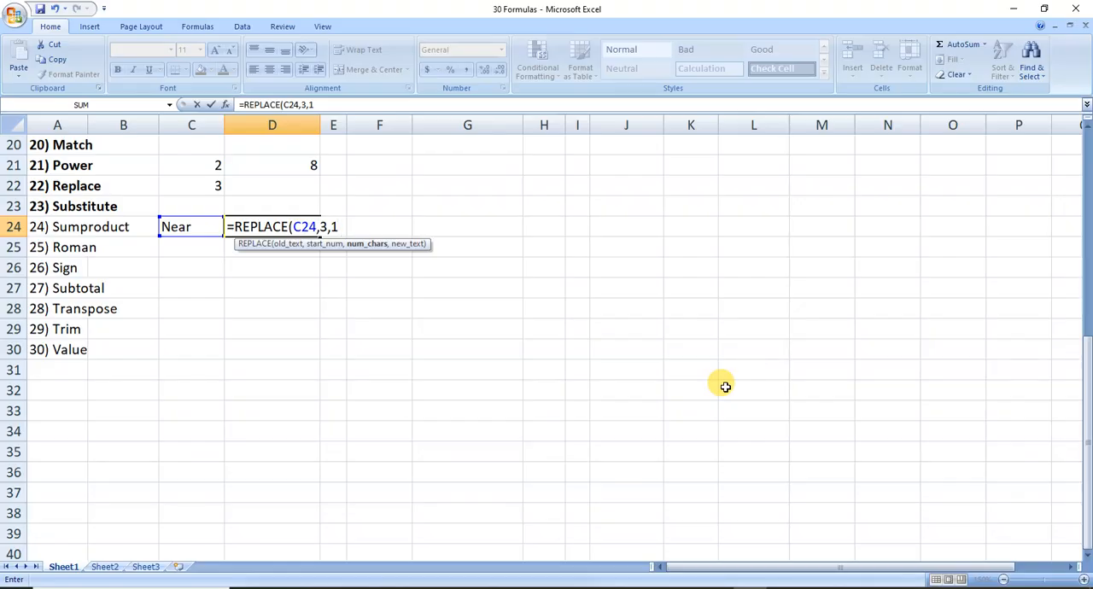
type(",")
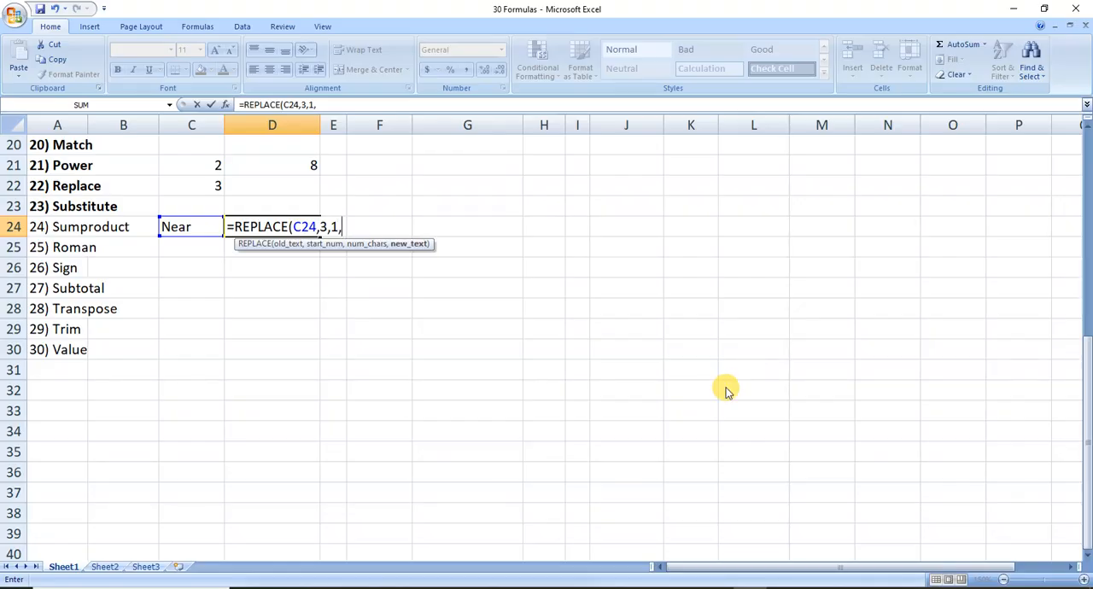
type("\"t\")")
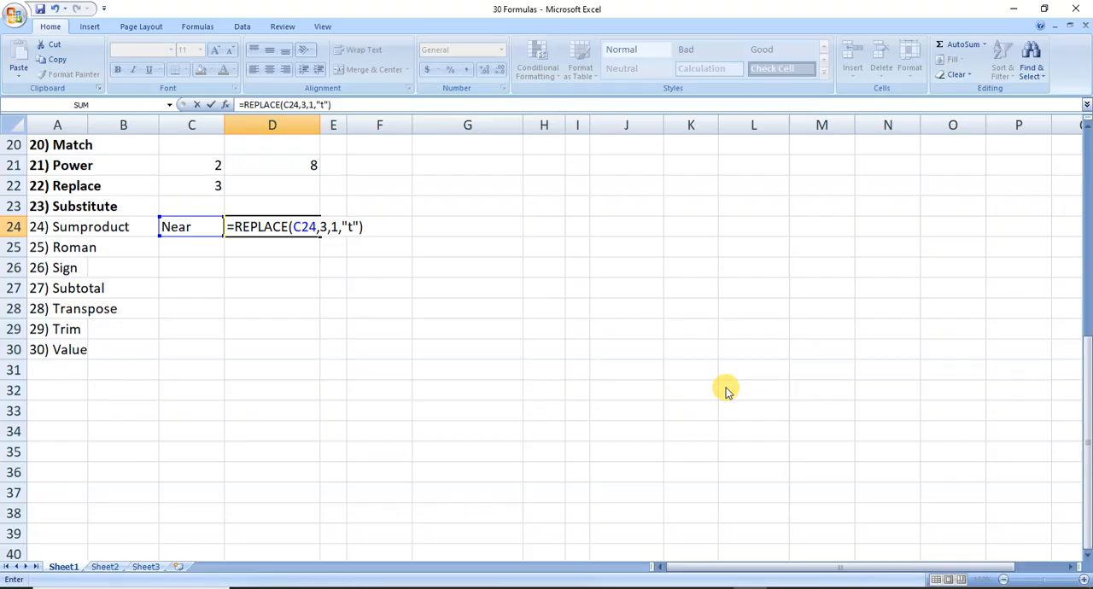
key("Return")
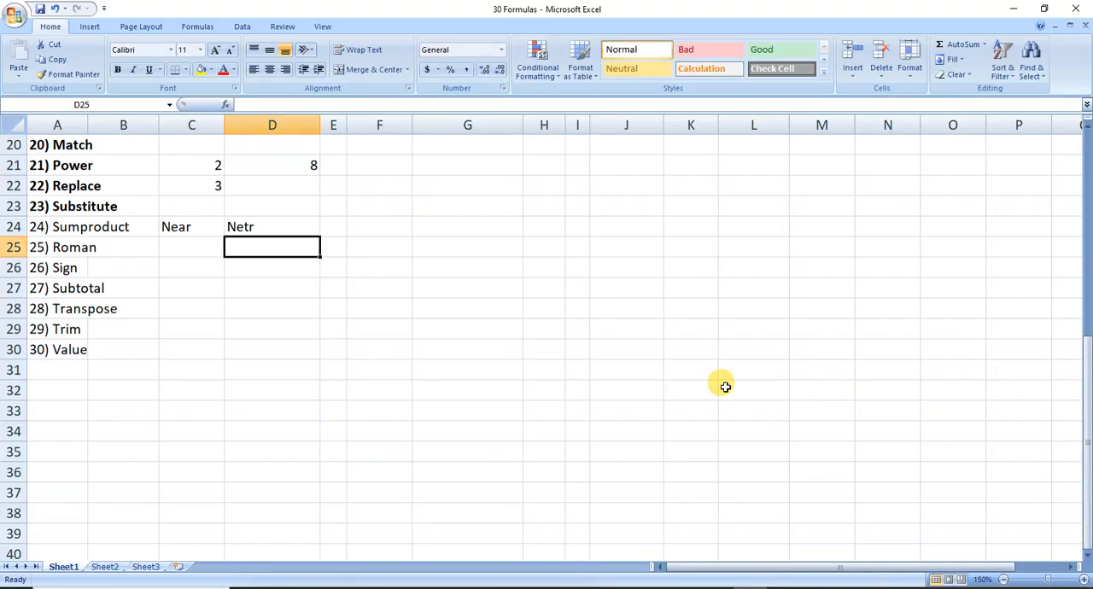
Set the number of characters replaced by the REPLACE formula in cell D24 to 2.
key("Up")
key("F2")
key("Left")
key("Left")
key("Left")
key("Left")
key("Left")
key("Left")
key("Left")
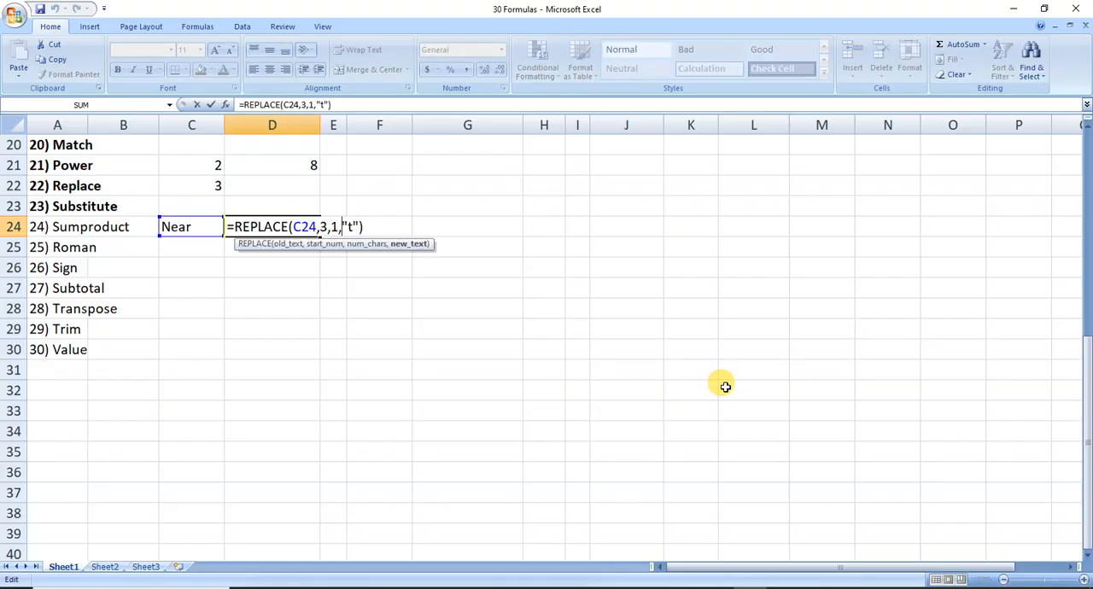
key("Right")
key("Right")
key("BackSpace")
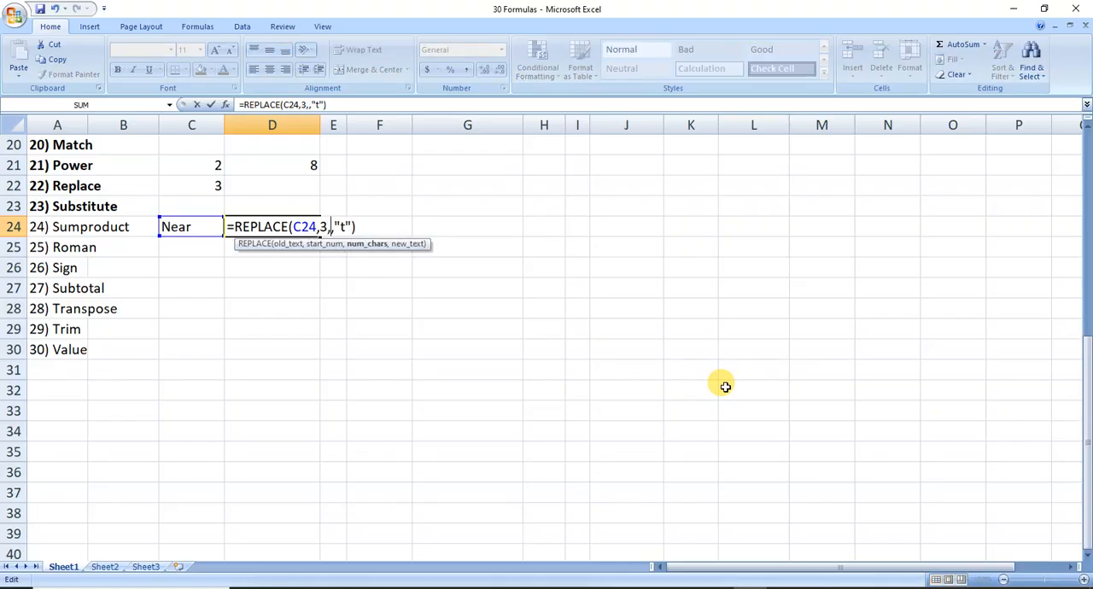
type("2")
key("Right")
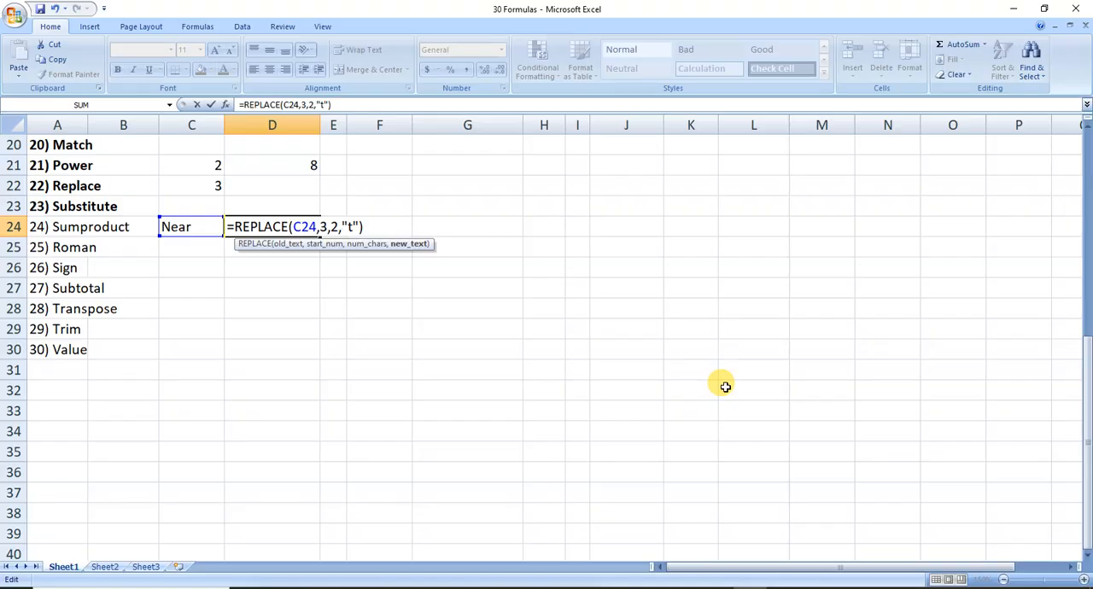
key("ctrl+Return")
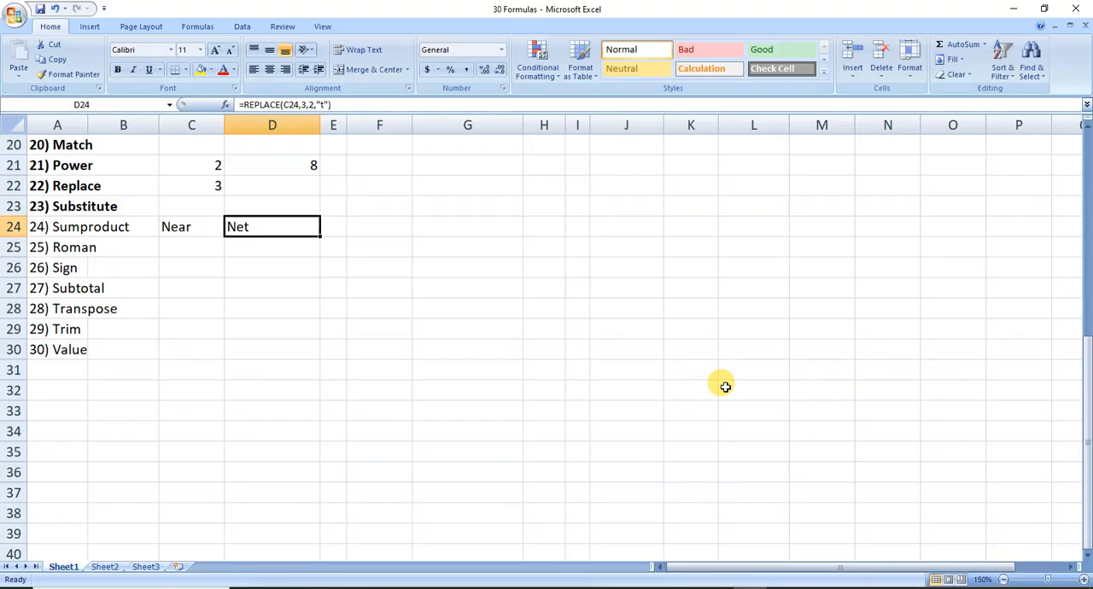
Extend the replacement text in cell D24's REPLACE formula from a single t to a long run of t's.
key("F2")
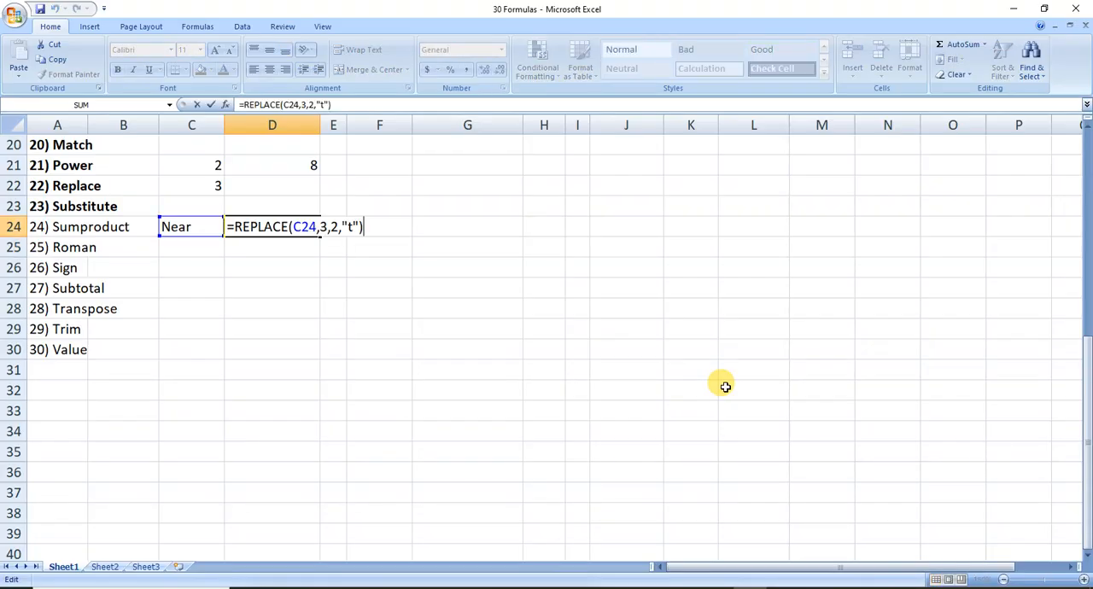
key("Left")
key("Left")
key("Left")
key("Left")
key("Left")
key("Left")
key("Left")
key("Left")
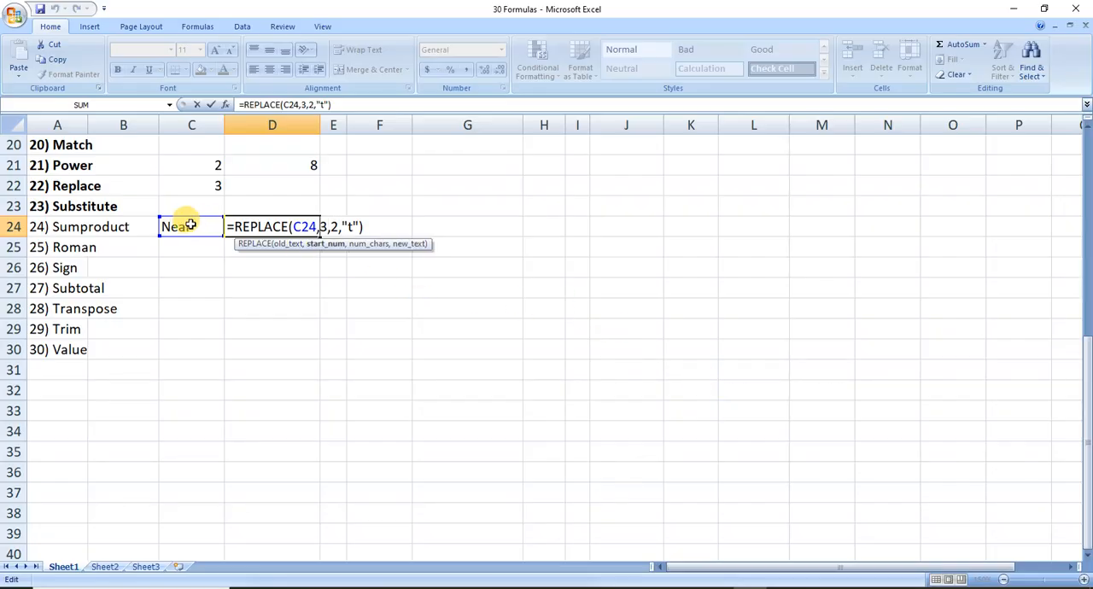
left_click(329, 225)
left_click(348, 225)
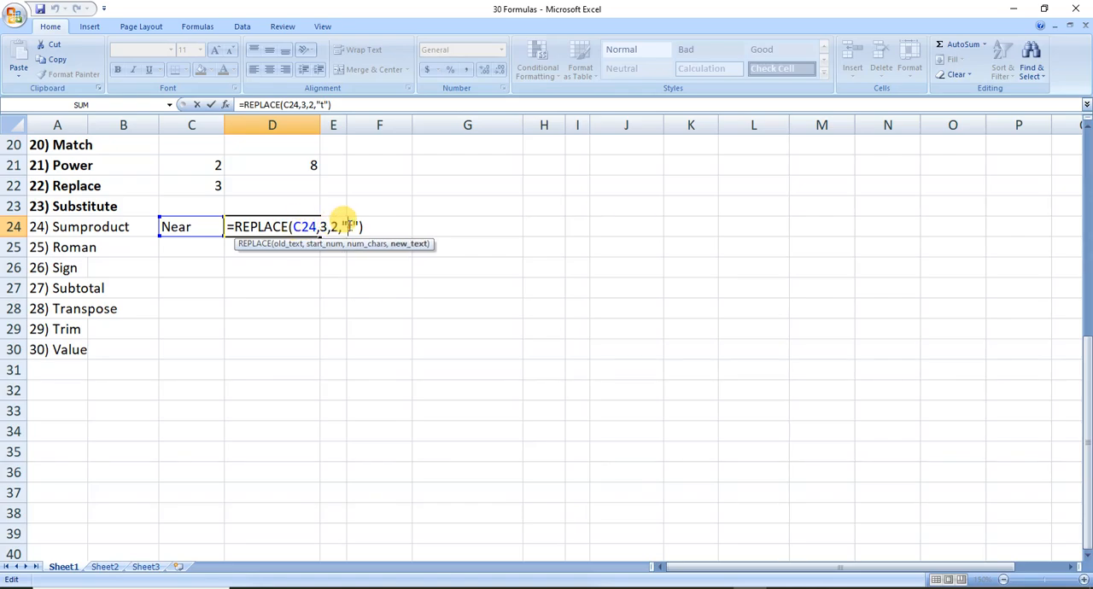
type("ttttttt")
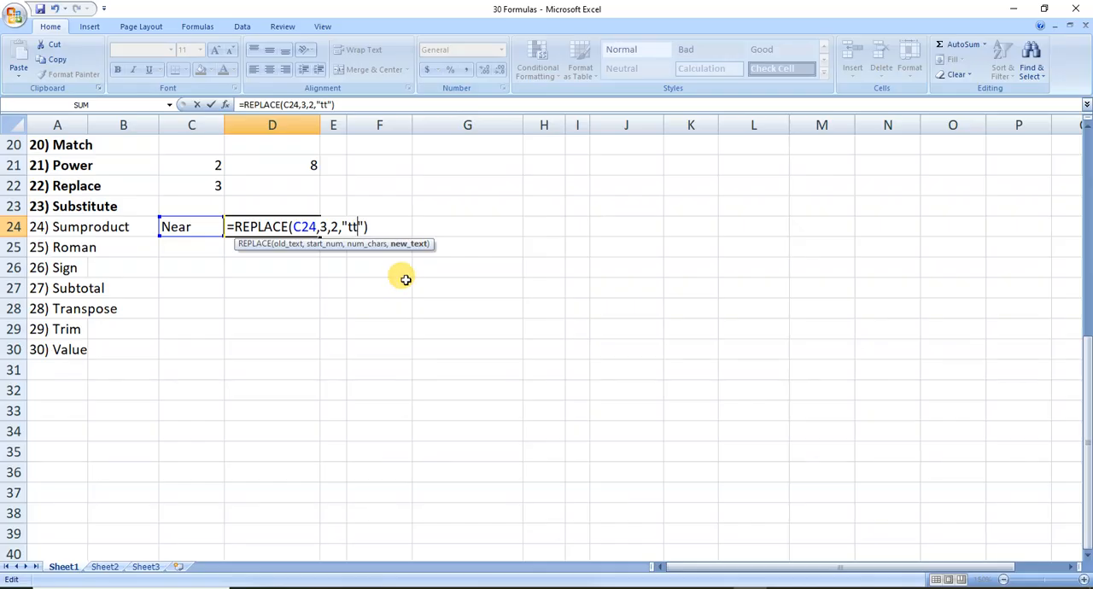
key("Return")
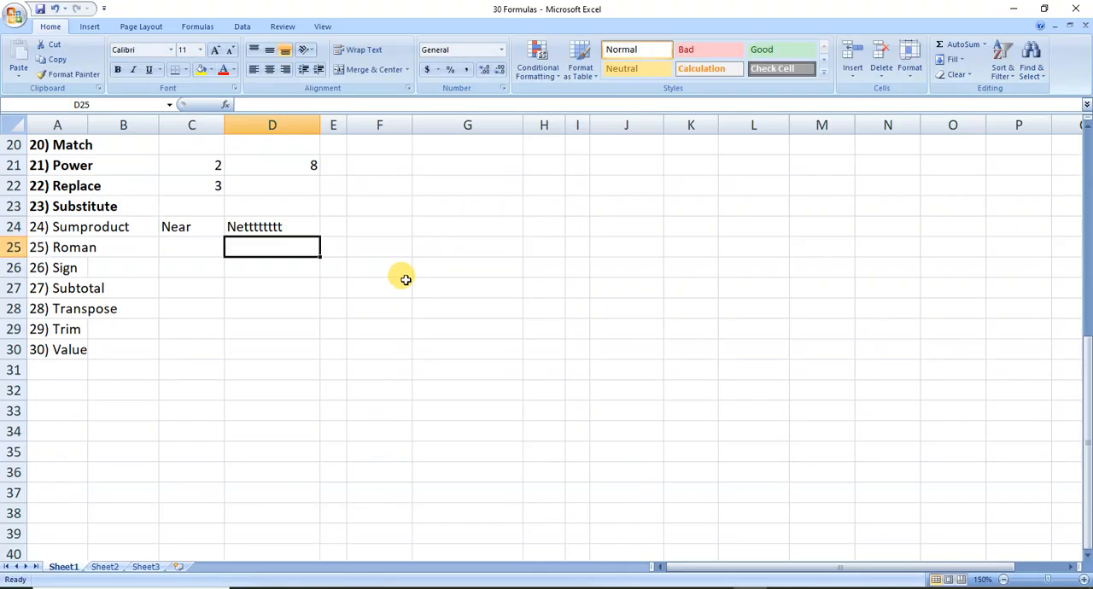
Shorten the replacement text in cell D24's REPLACE formula to a single t and save the workbook.
key("Up")
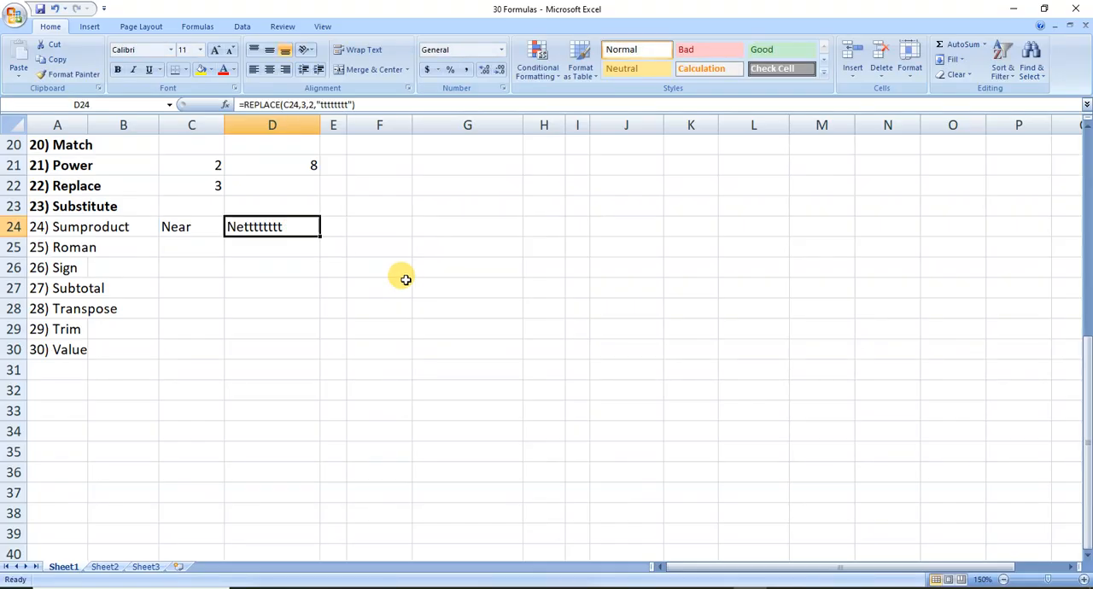
key("F2")
key("Left")
key("Left")
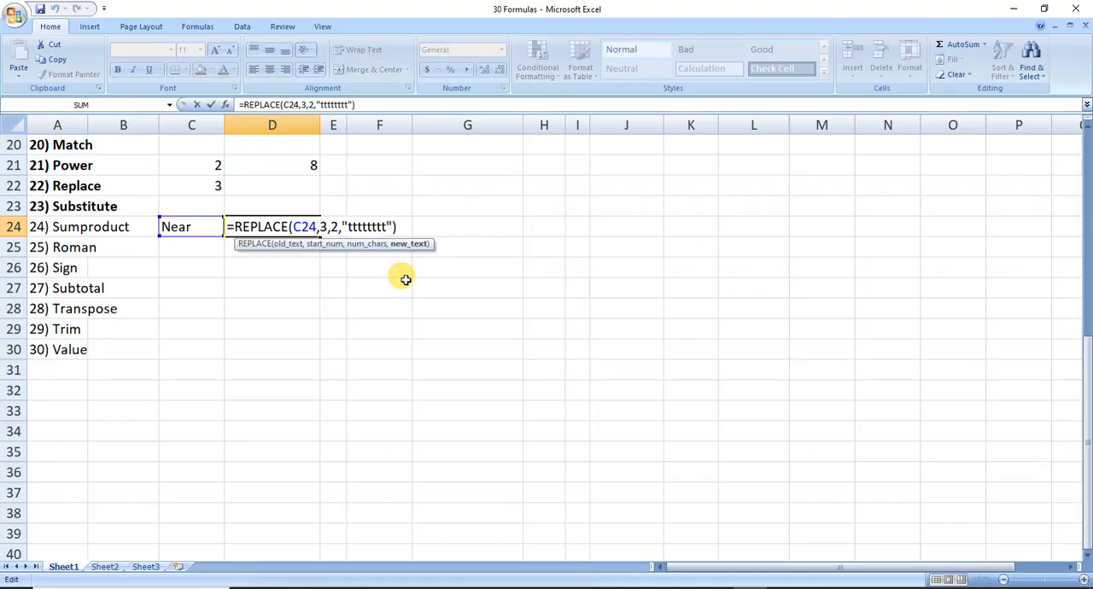
key("BackSpace")
key("BackSpace")
key("BackSpace")
key("BackSpace")
key("BackSpace")
key("BackSpace")
key("BackSpace")
key("Return")
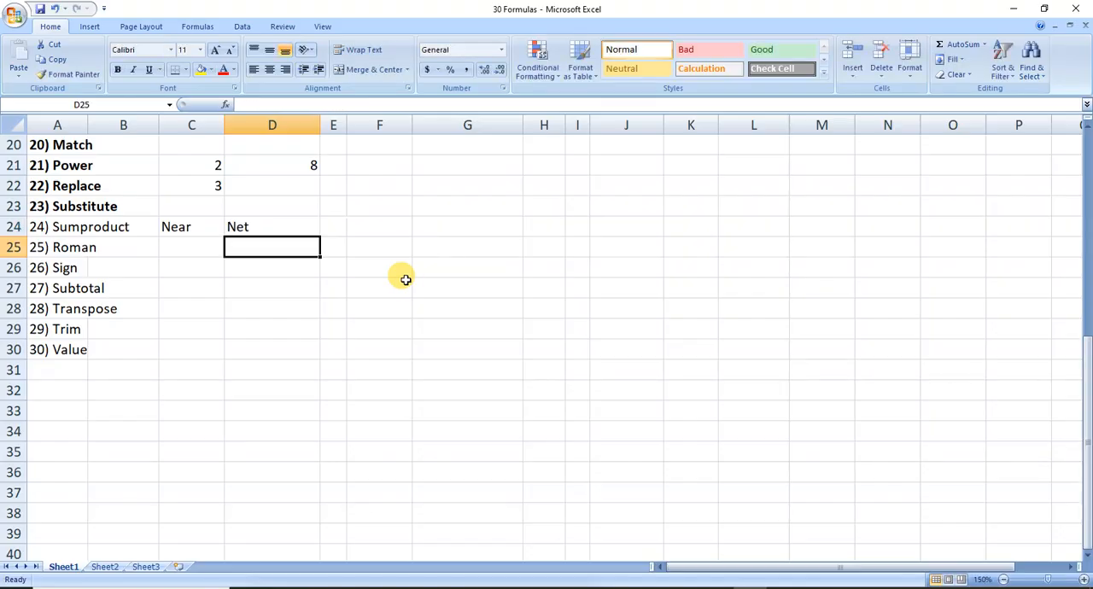
key("ctrl+s")
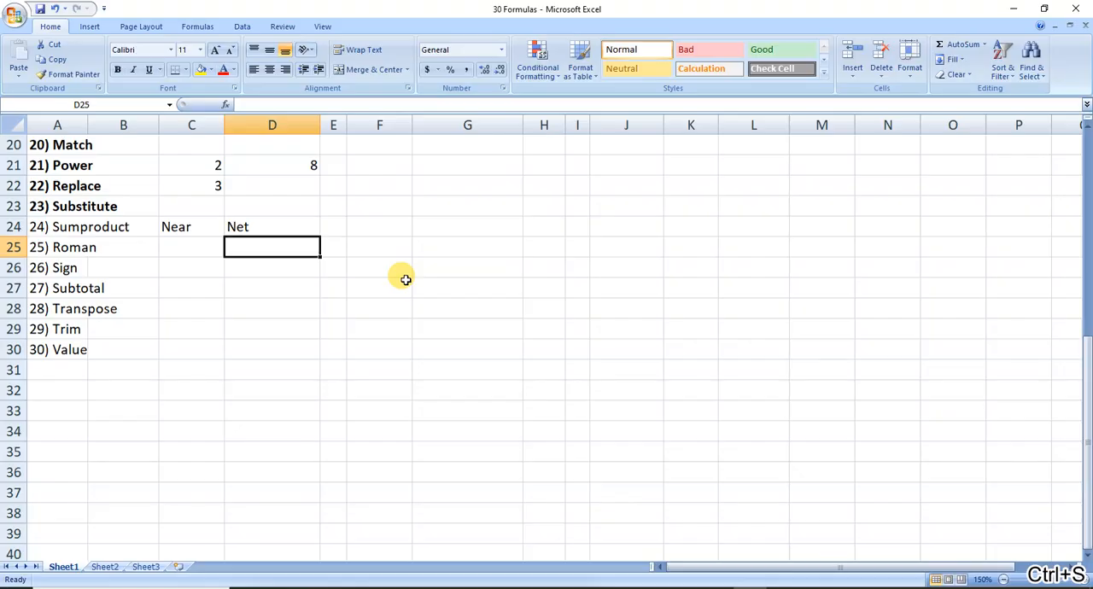
Enter a sample full name, first name and surname, in cell D25.
type("R")
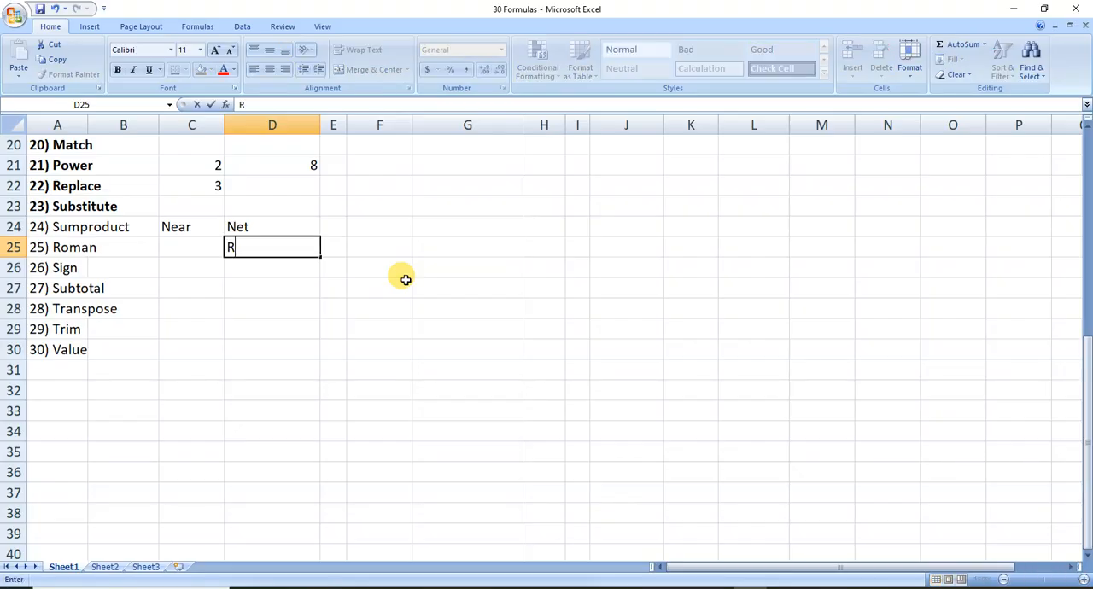
type("maesh")
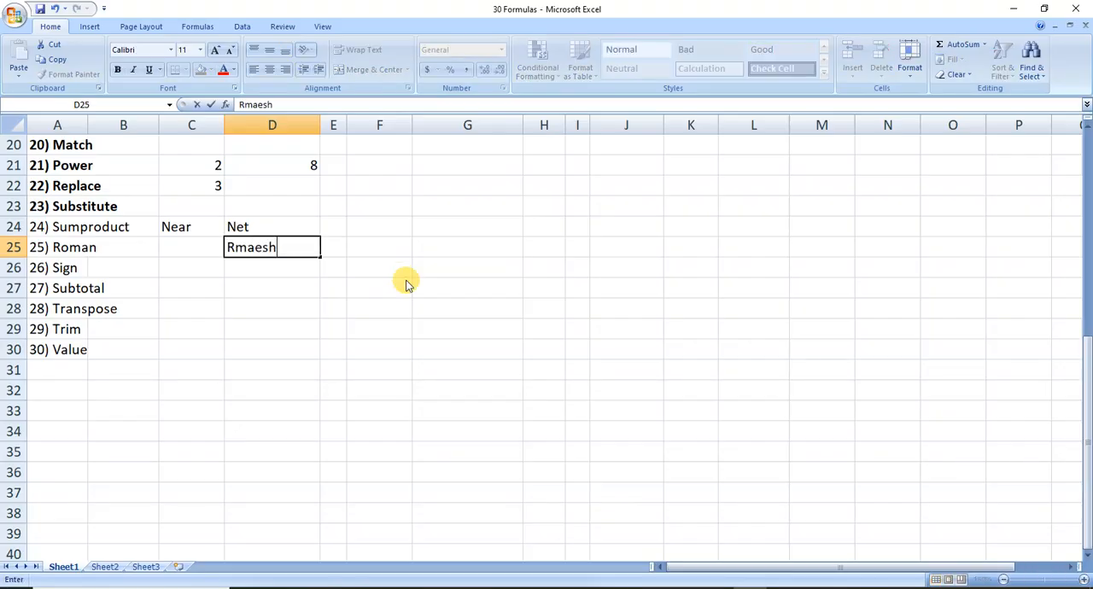
key("BackSpace")
key("BackSpace")
key("BackSpace")
key("BackSpace")
key("BackSpace")
type("amesh Singh")
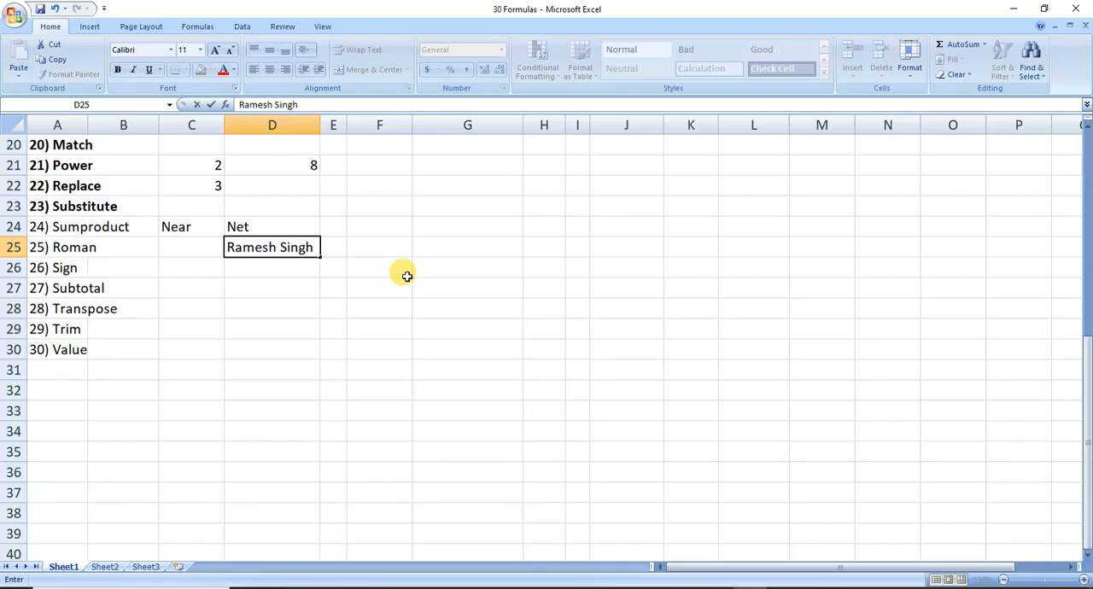
key("ctrl+Return")
key("Down")
key("Up")
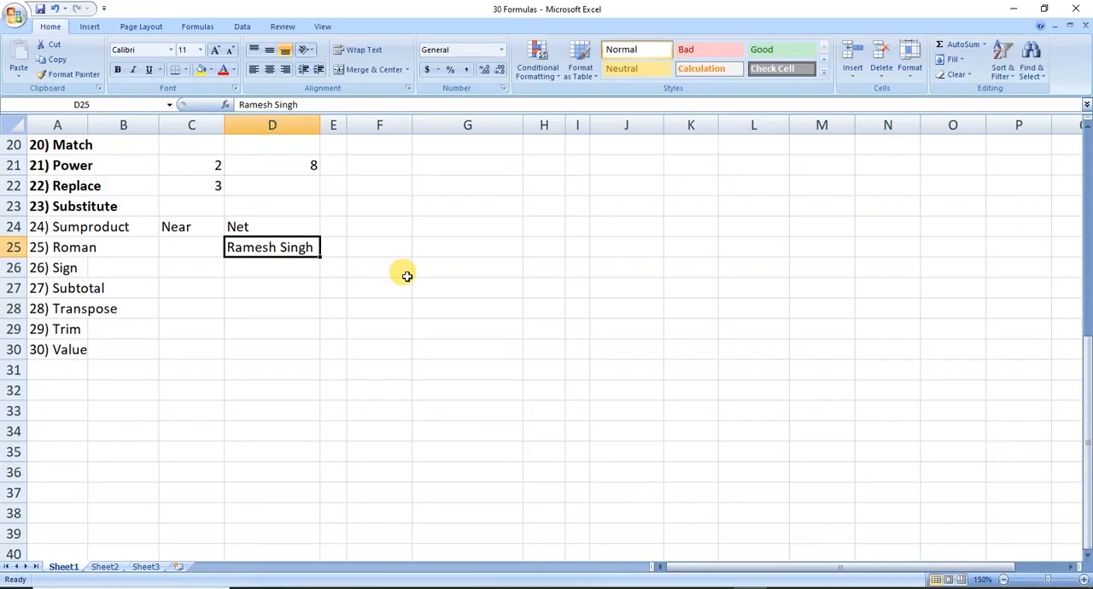
key("Down")
key("Up")
Enter a SUBSTITUTE formula in cell F25 that swaps the surname in D25 for another surname, and save the workbook.
key("Right")
key("Right")
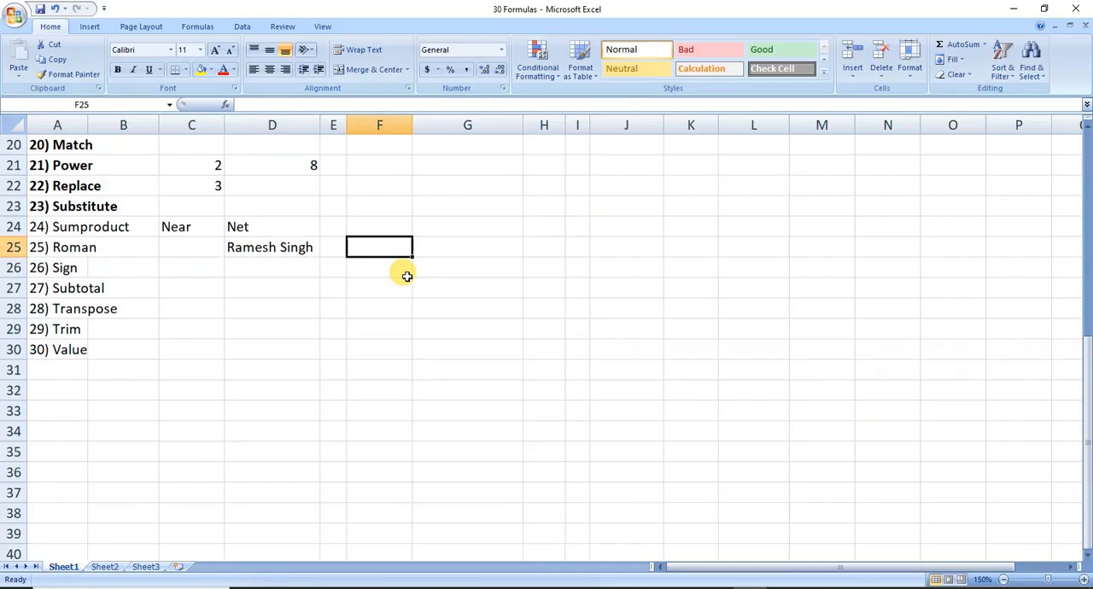
type("=")
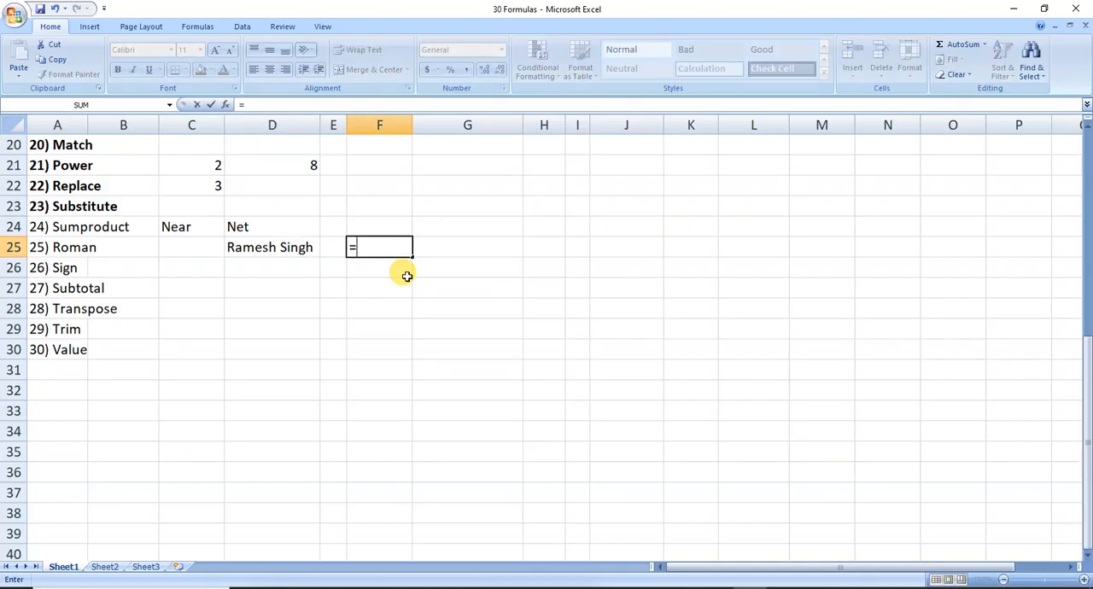
type("sub")
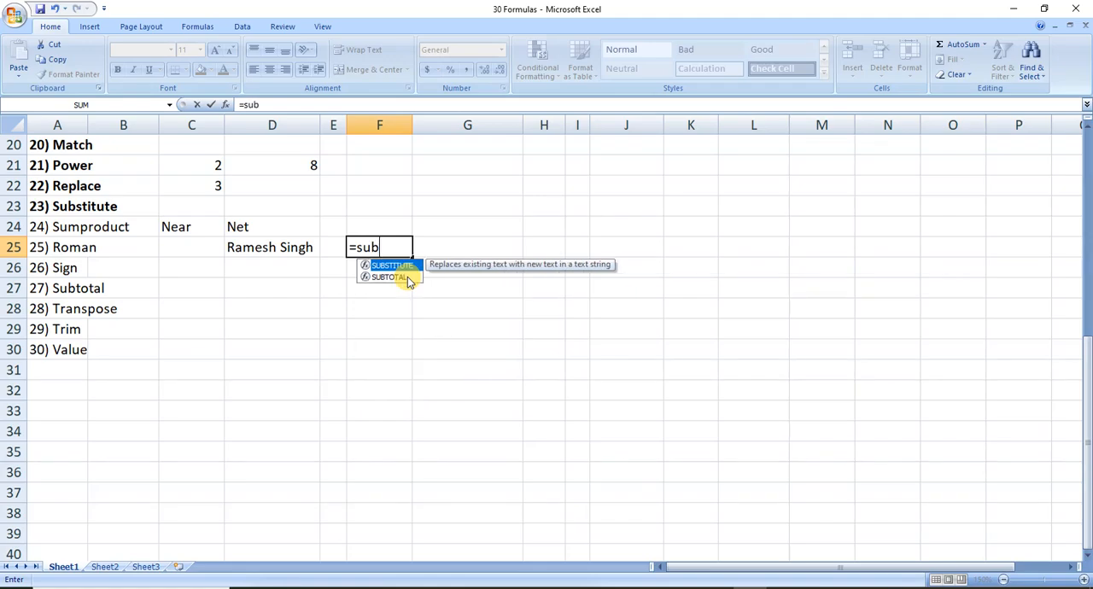
type("st")
key("Tab")
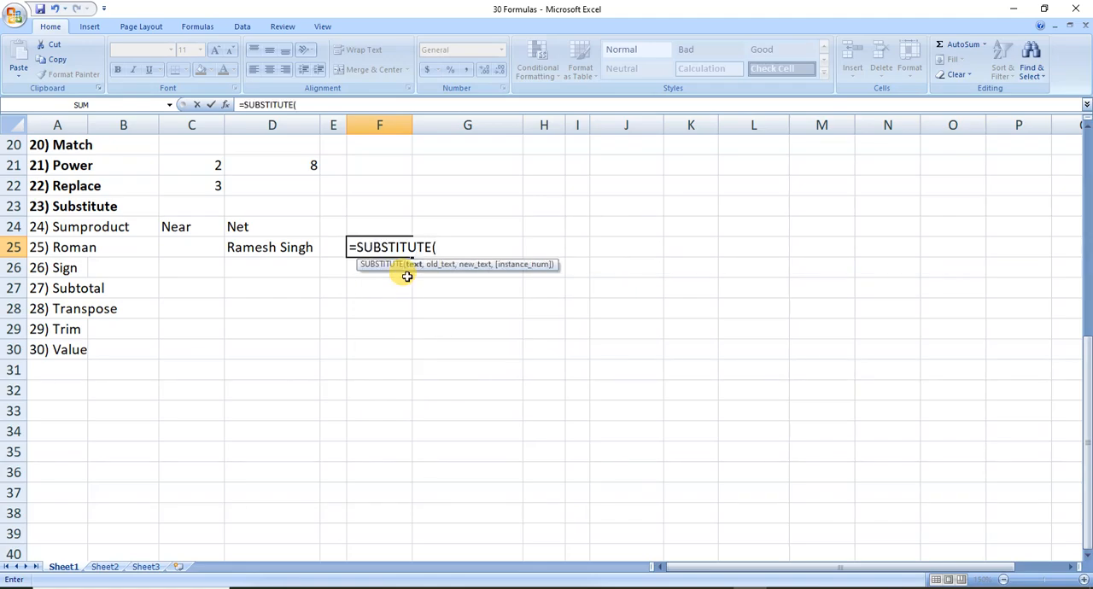
key("Left")
key("Left")
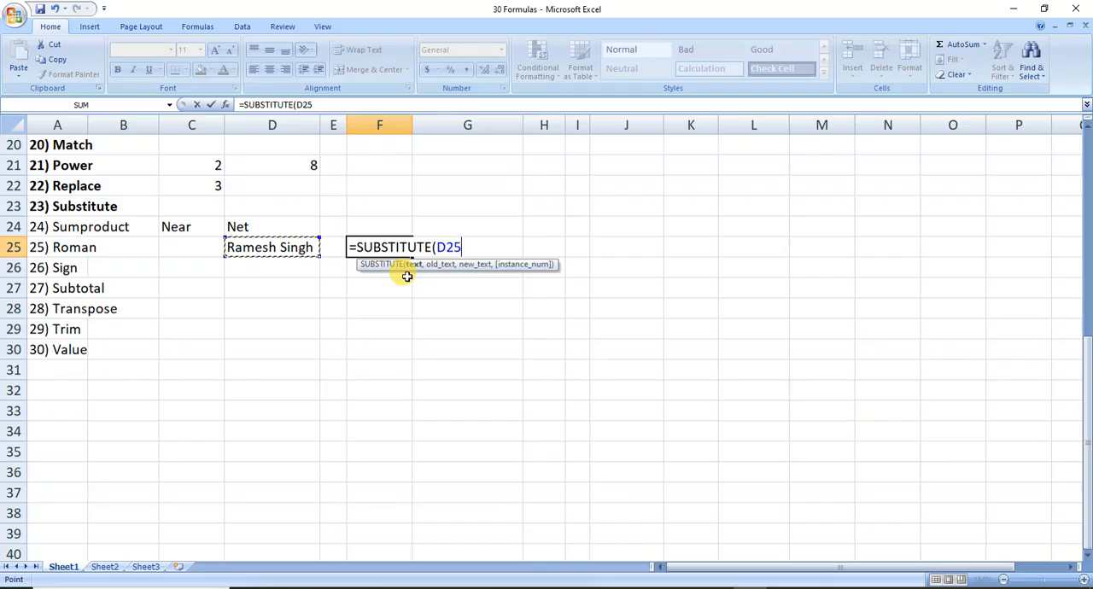
type(",\"S")
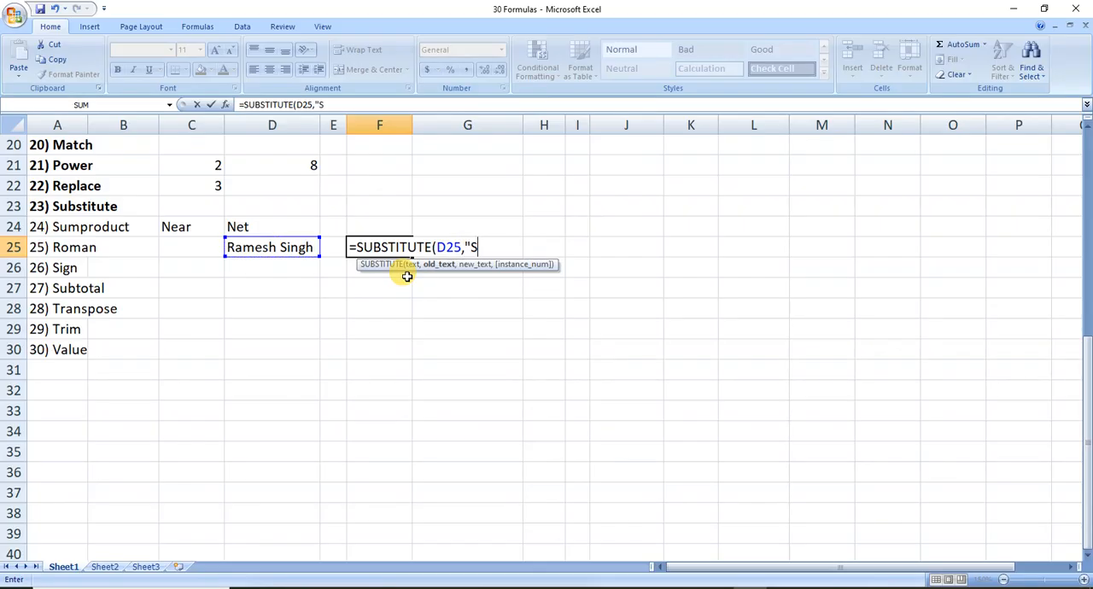
type("ingh\",\"")
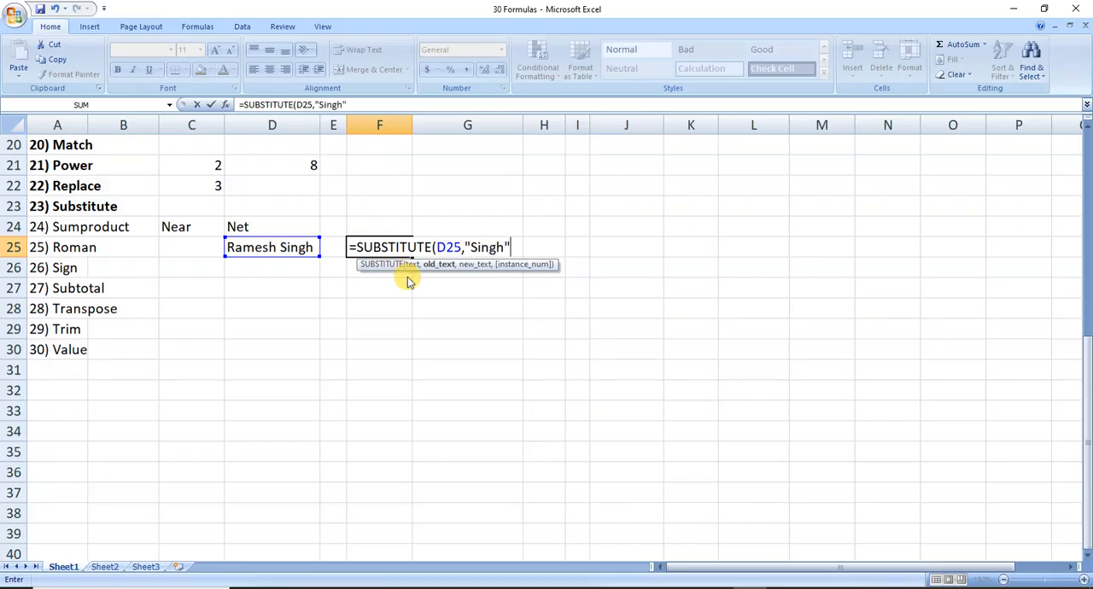
type("Oj")
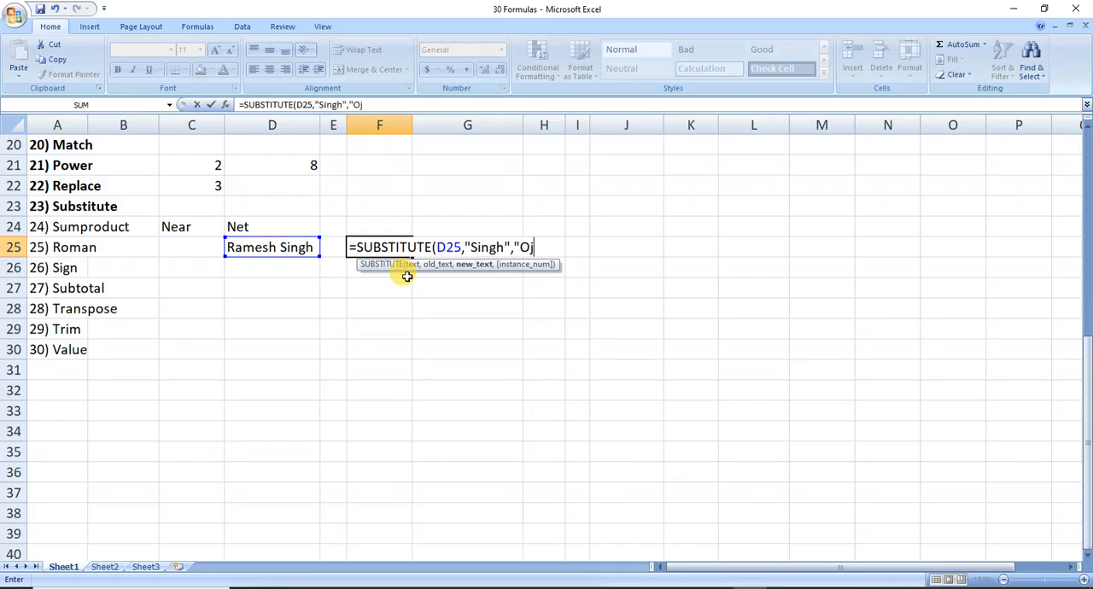
type("ha\")")
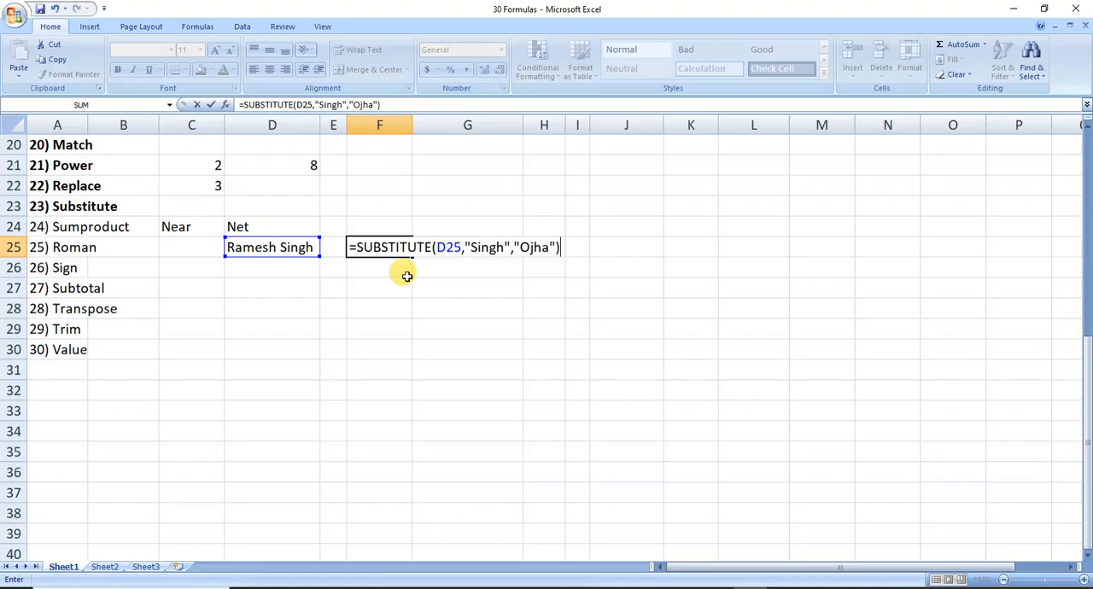
key("Return")
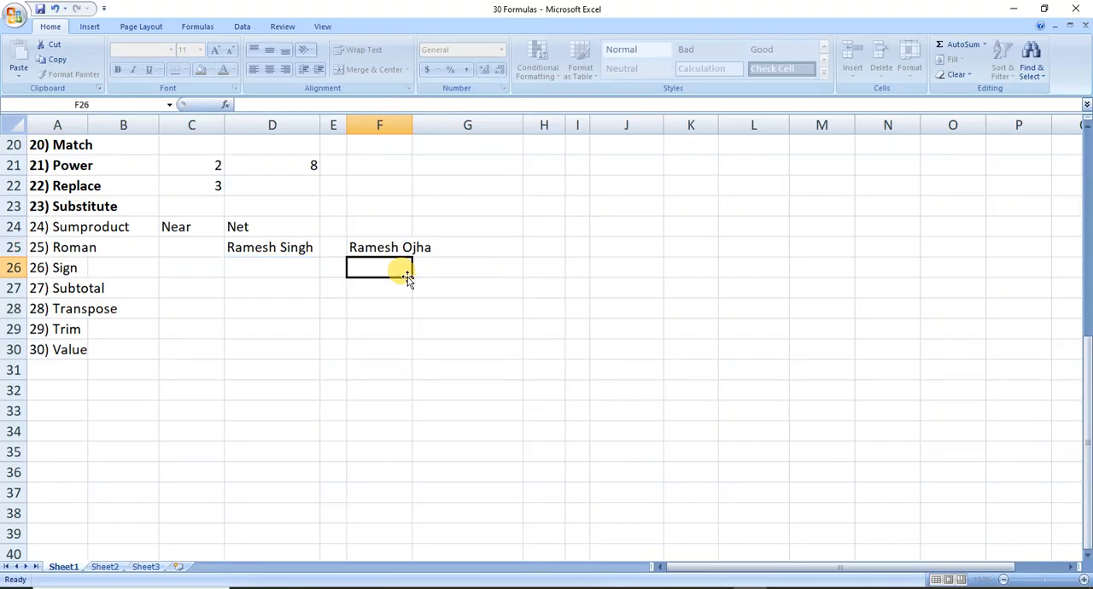
key("Up")
key("ctrl+s")
Make the list entries Sumproduct, Roman and Sign in A24:A26 bold and save the workbook.
key("Left")
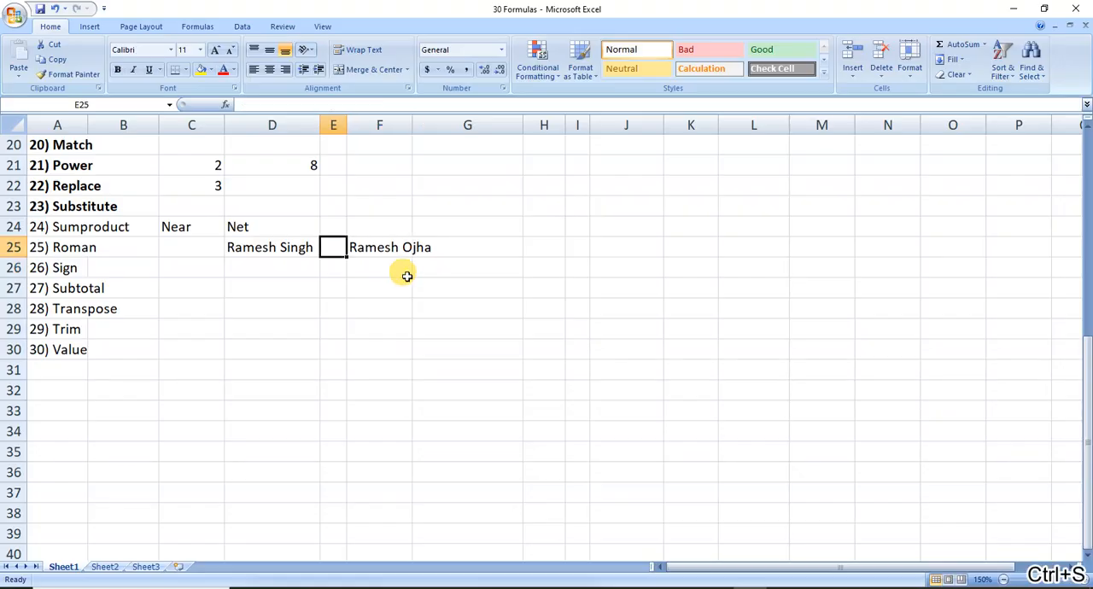
key("Left")
key("Left")
key("Left")
key("Left")
key("Up")
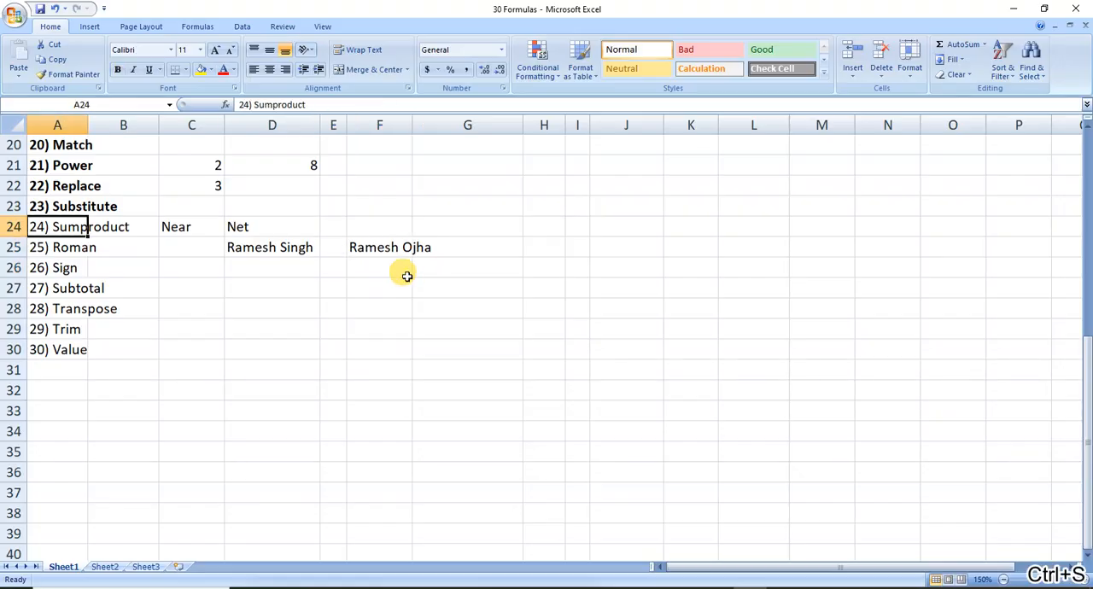
key("shift+Down")
key("shift+Down")
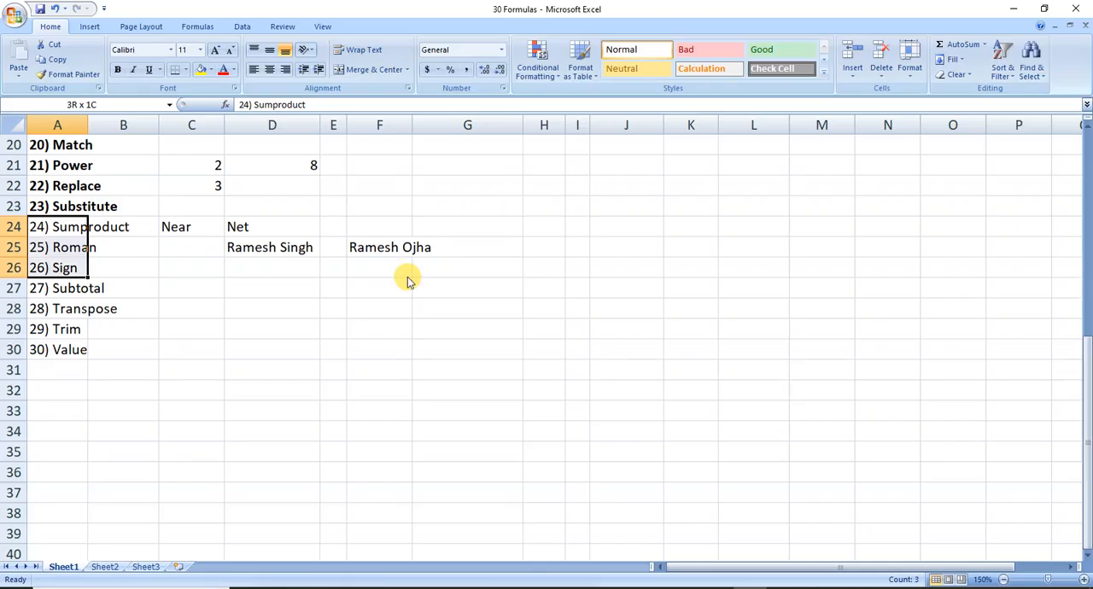
key("ctrl+b")
key("ctrl+s")
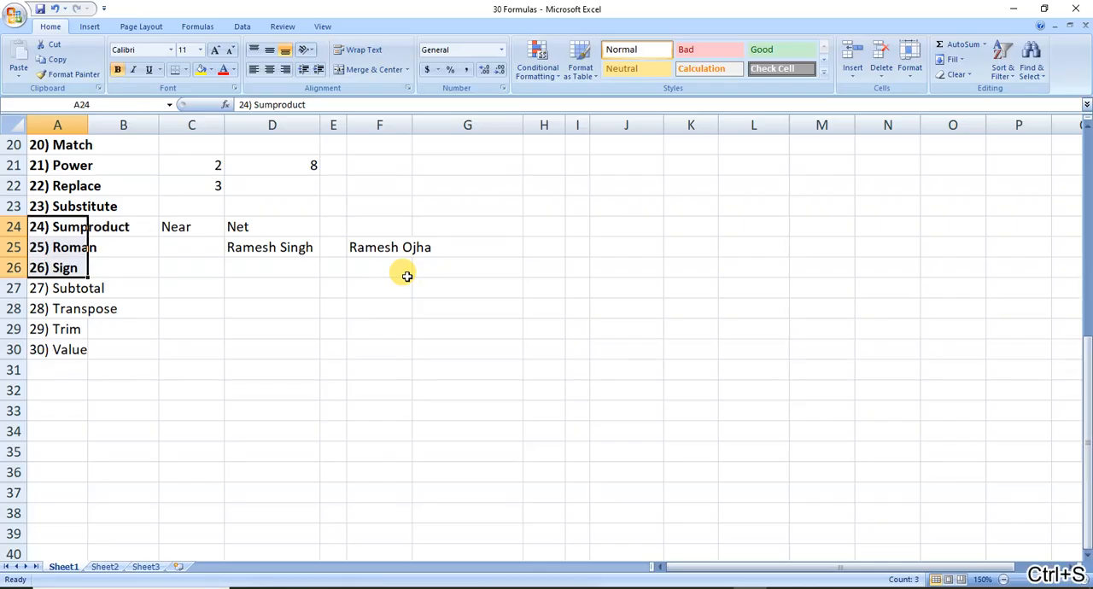
Enter the table headers Product in cell C27 and Qty. in cell D27.
key("Right")
key("Right")
key("Right")
key("Right")
key("Right")
key("Right")
key("Down")
key("Down")
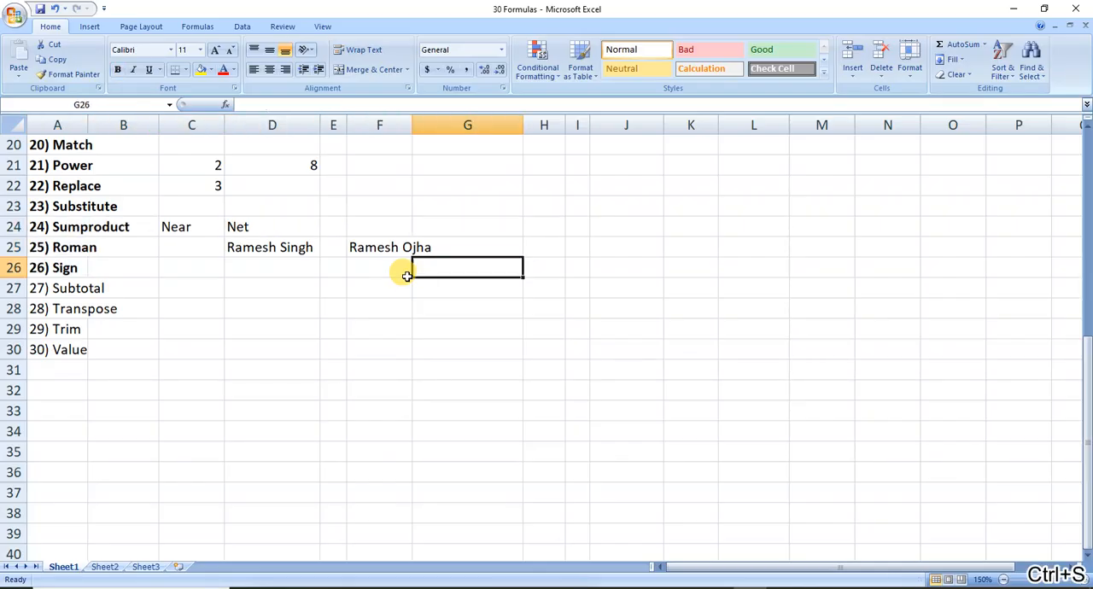
key("Down")
key("Down")
key("Left")
key("Left")
key("Left")
left_click(407, 282)
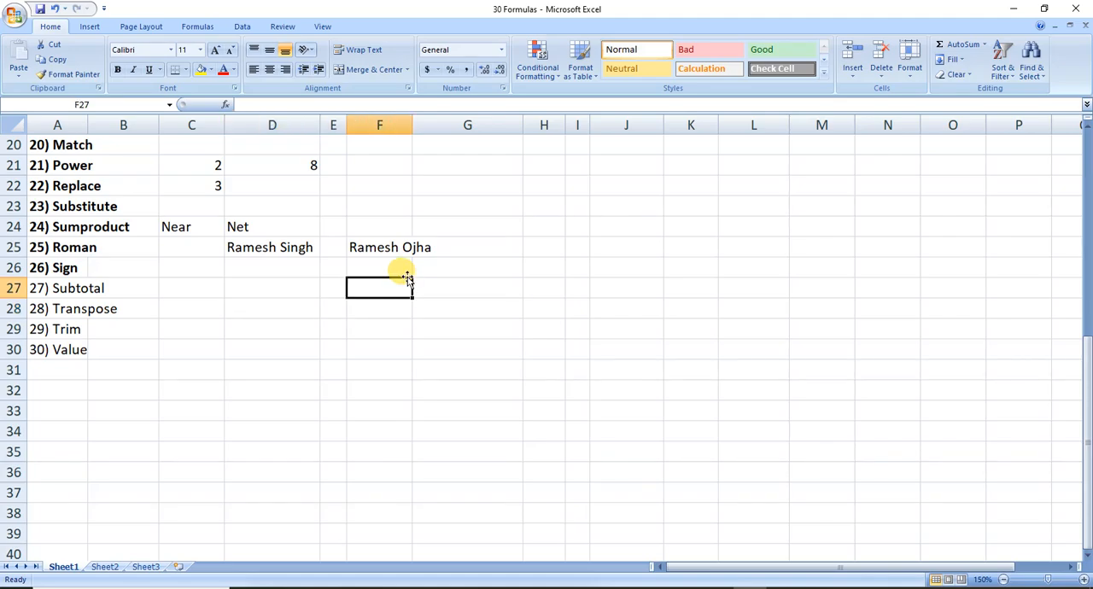
key("Left")
key("Left")
key("Left")
type("Na")
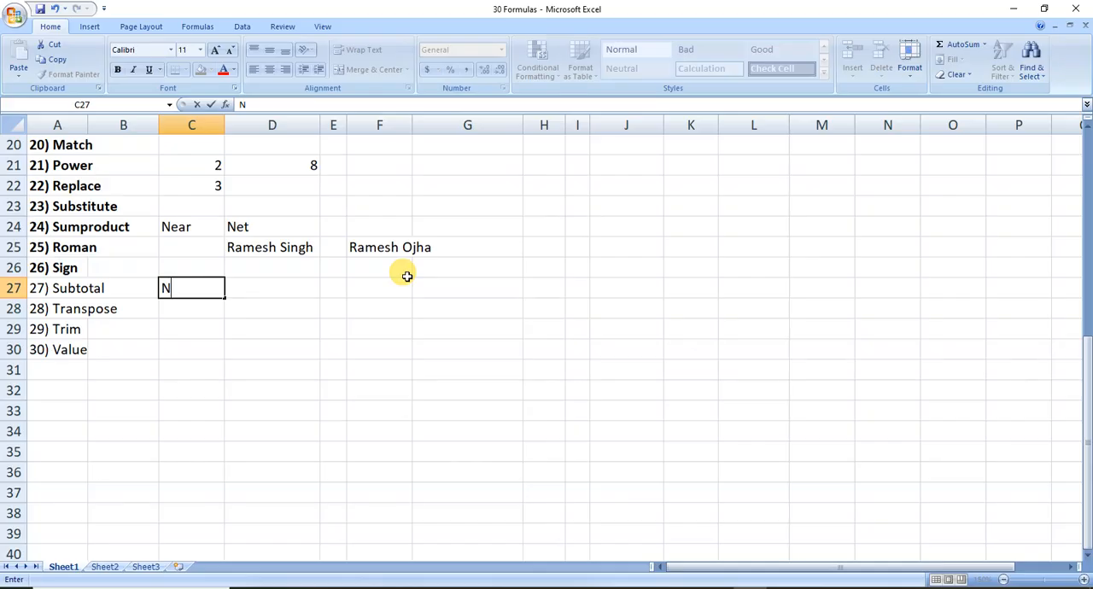
key("BackSpace")
key("BackSpace")
type("Product")
key("Right")
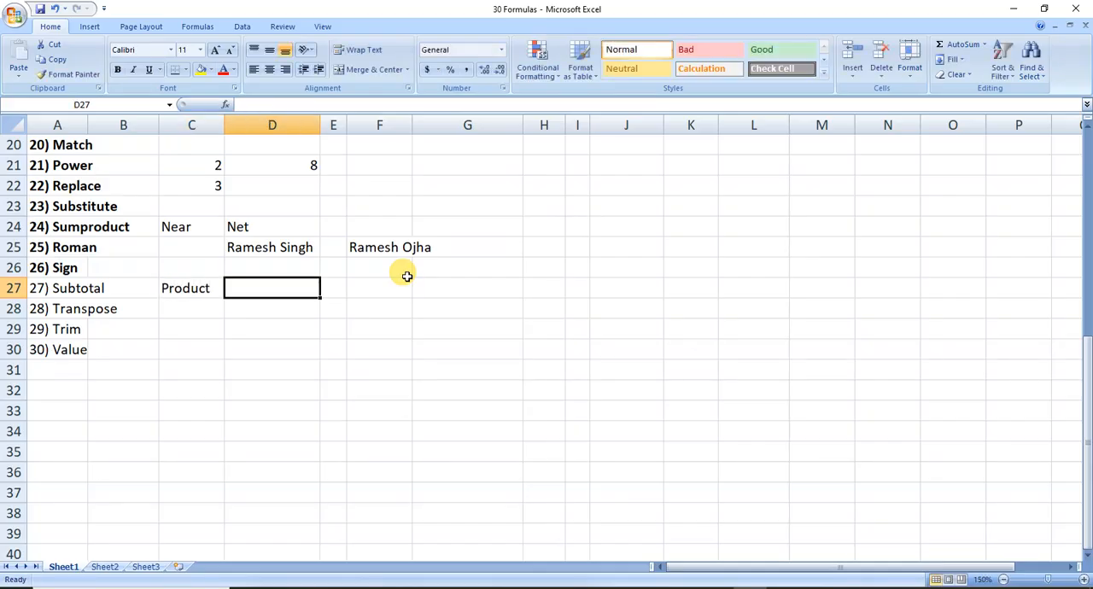
type("Qty.")
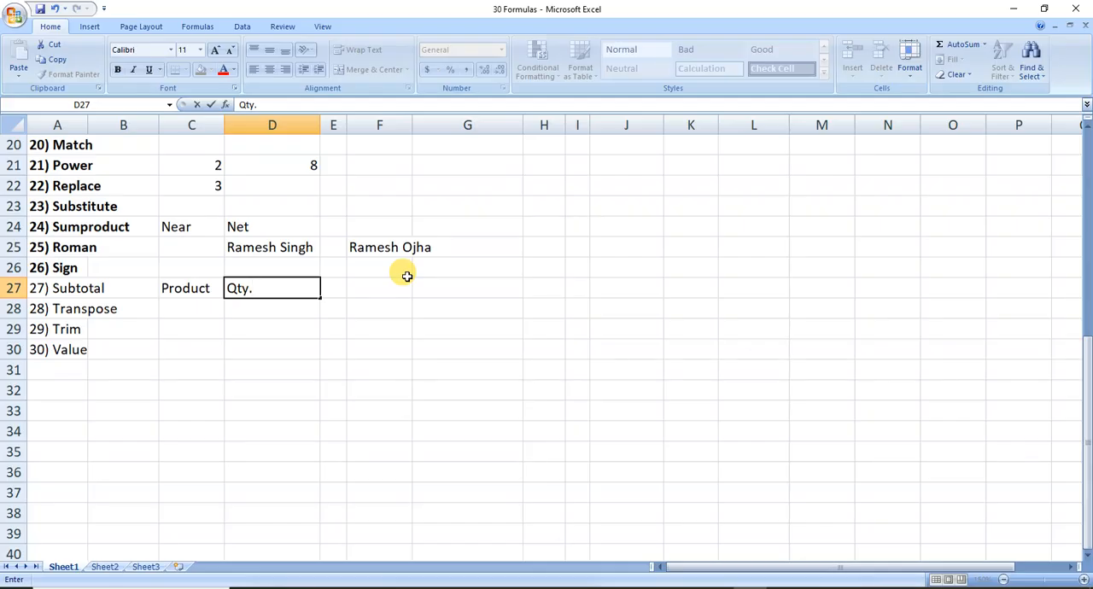
Add the headers Rate in E27 and Amount in F27, autofitting column E's width to its header.
key("Right")
type("Rate")
key("Right")
key("Left")
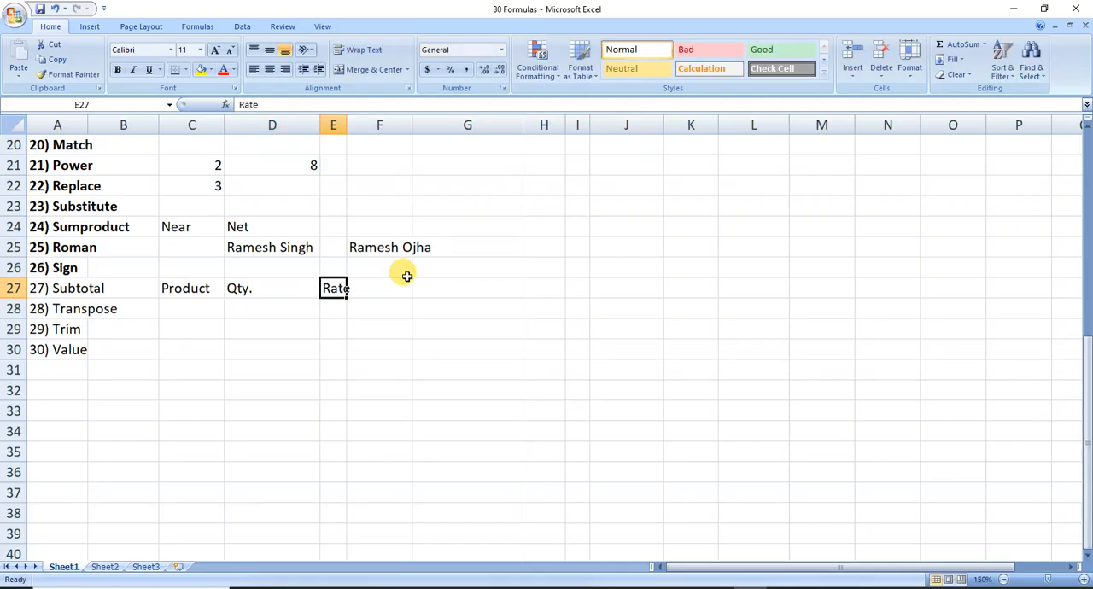
key("alt+h")
key("o")
key("i")
key("Right")
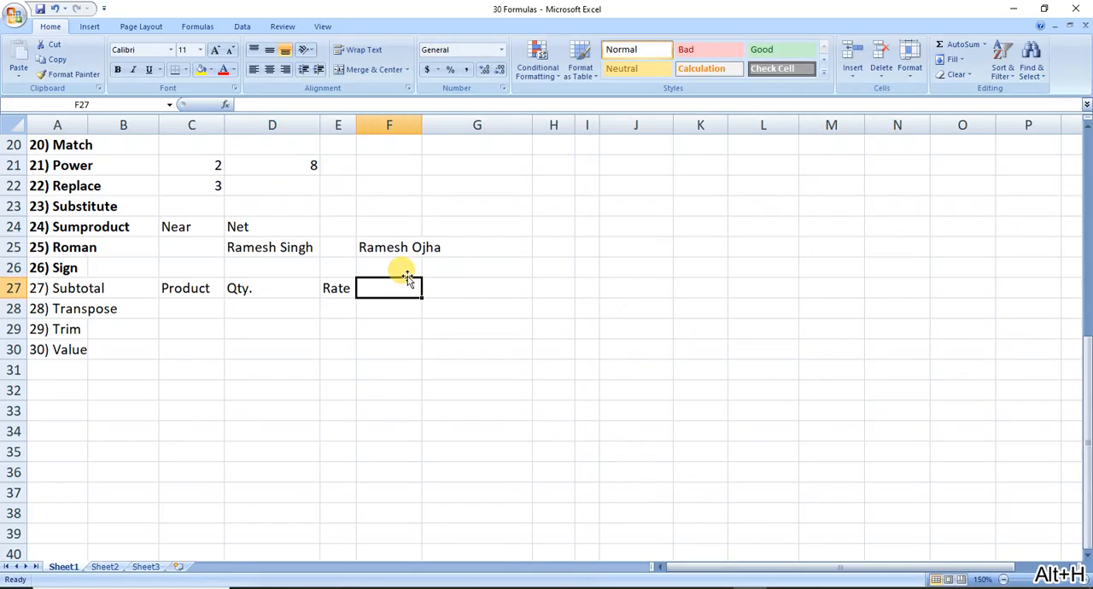
type("Amount")
key("Return")
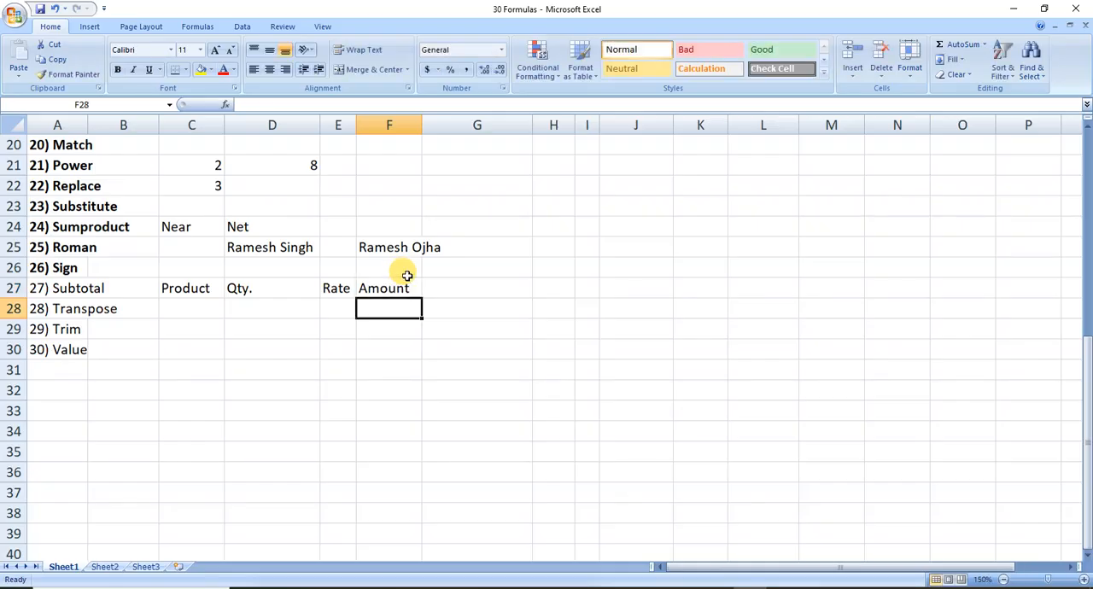
List the products Lcd, Mouse and Kb in cells C28 to C30 under the Product header.
key("Left")
key("Left")
key("Left")
key("Left")
key("Right")
type("L")
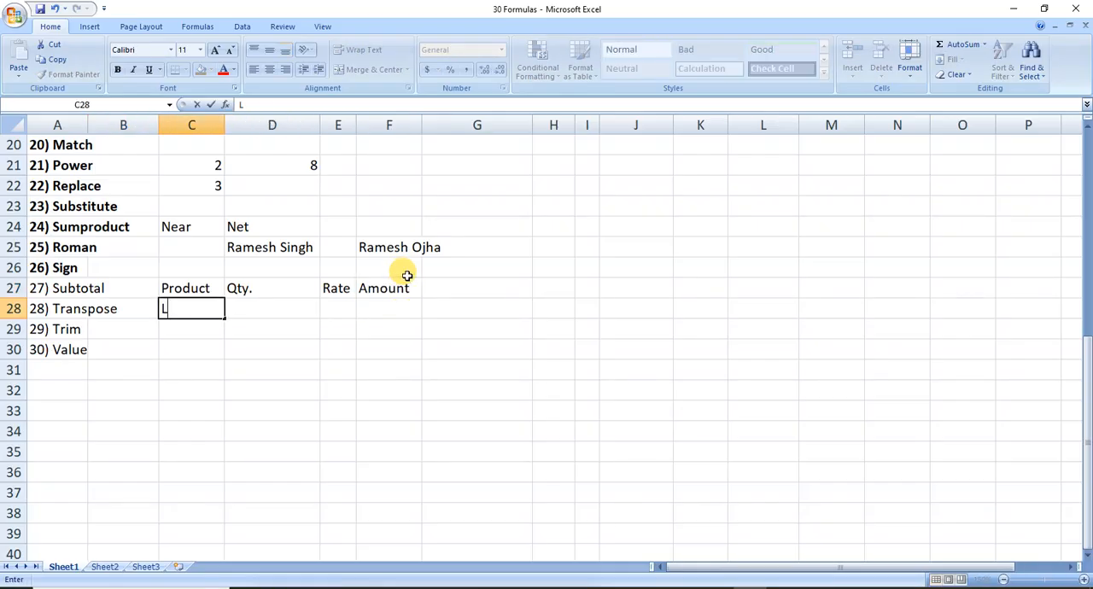
type("cd")
key("Return")
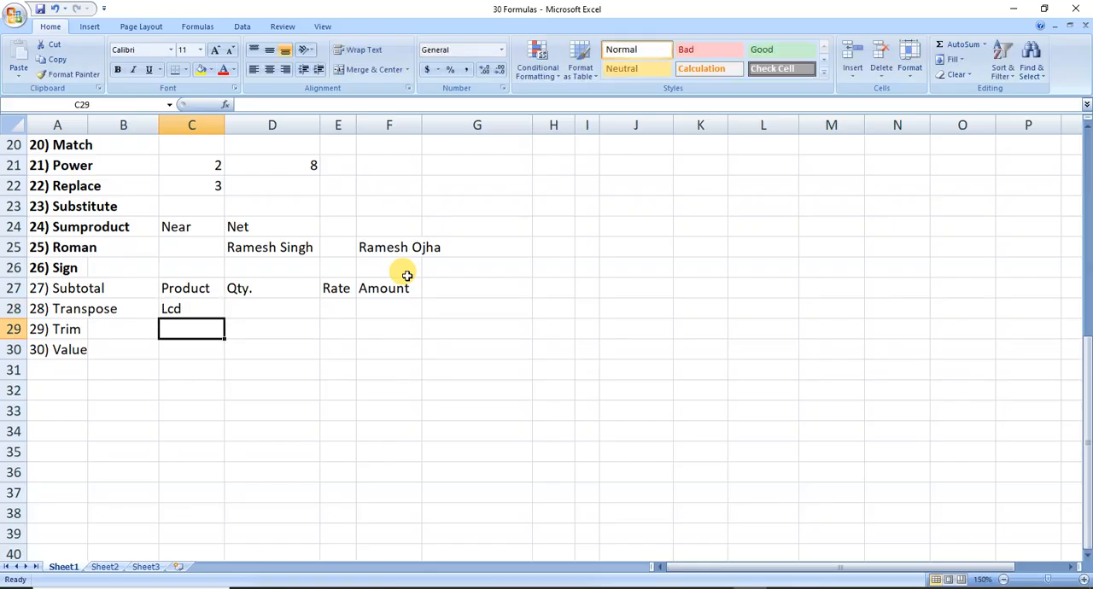
type("Mouse")
key("Return")
type("Kb")
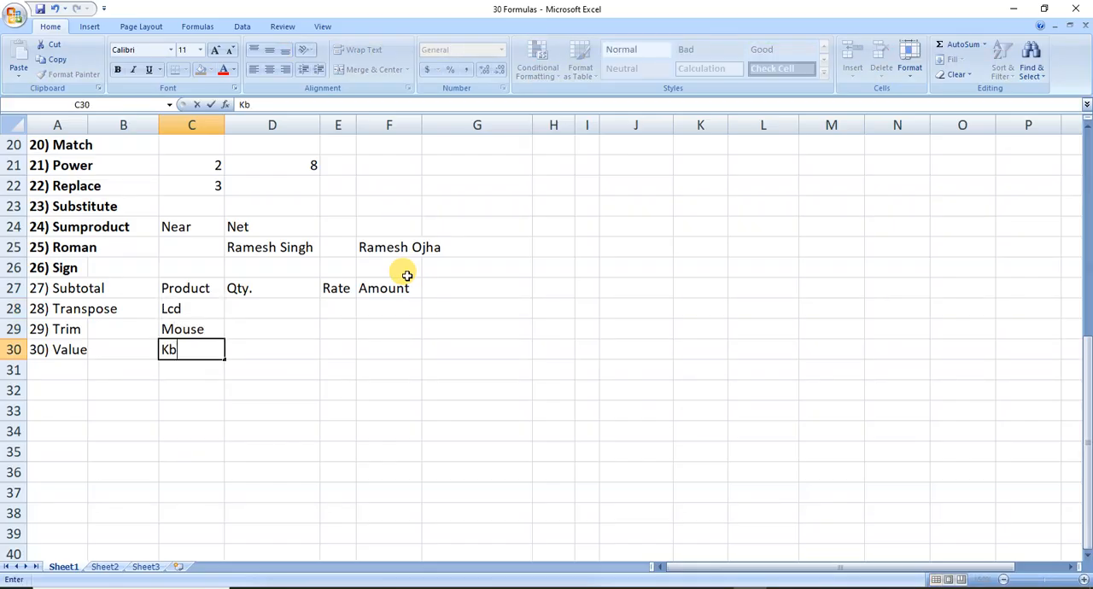
key("Right")
Enter the quantities 100, 100 and 10 in cells D28 to D30 under the Qty. header.
key("Up")
key("Up")
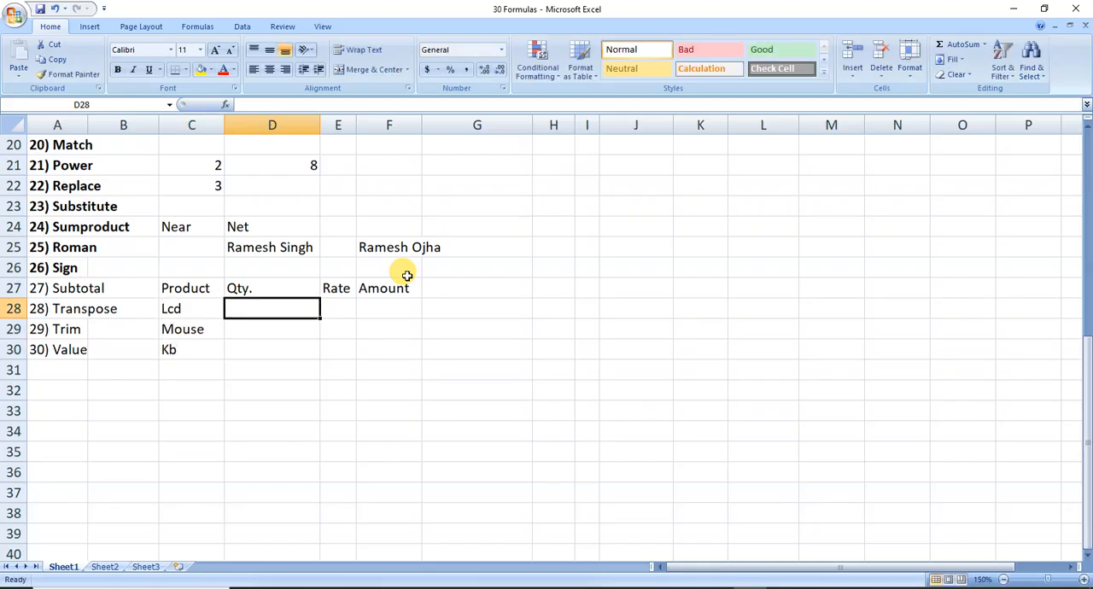
type("100")
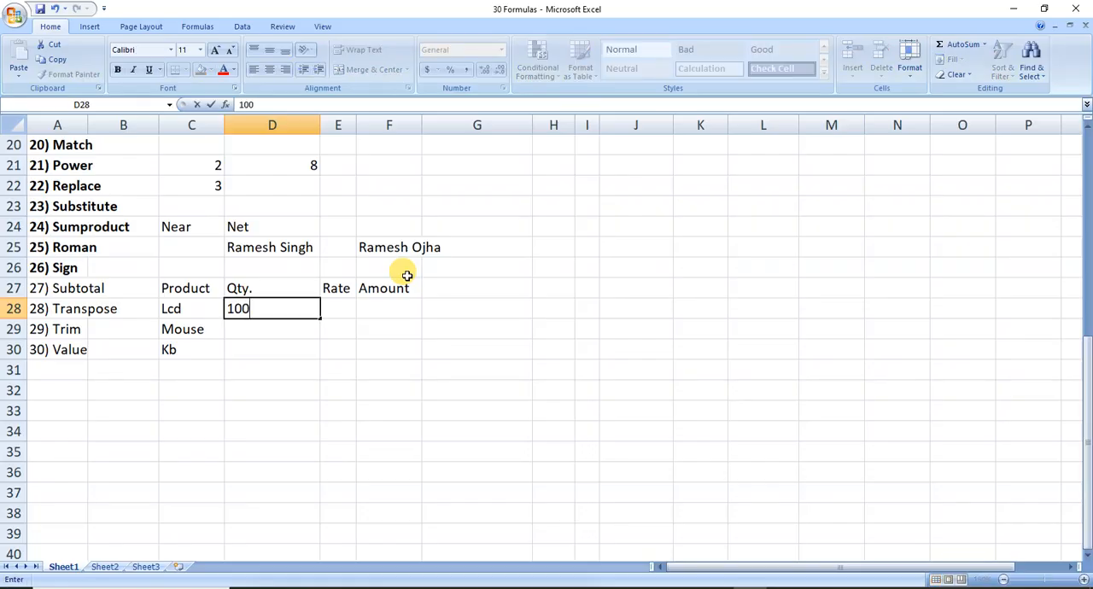
key("Return")
type("100")
key("Return")
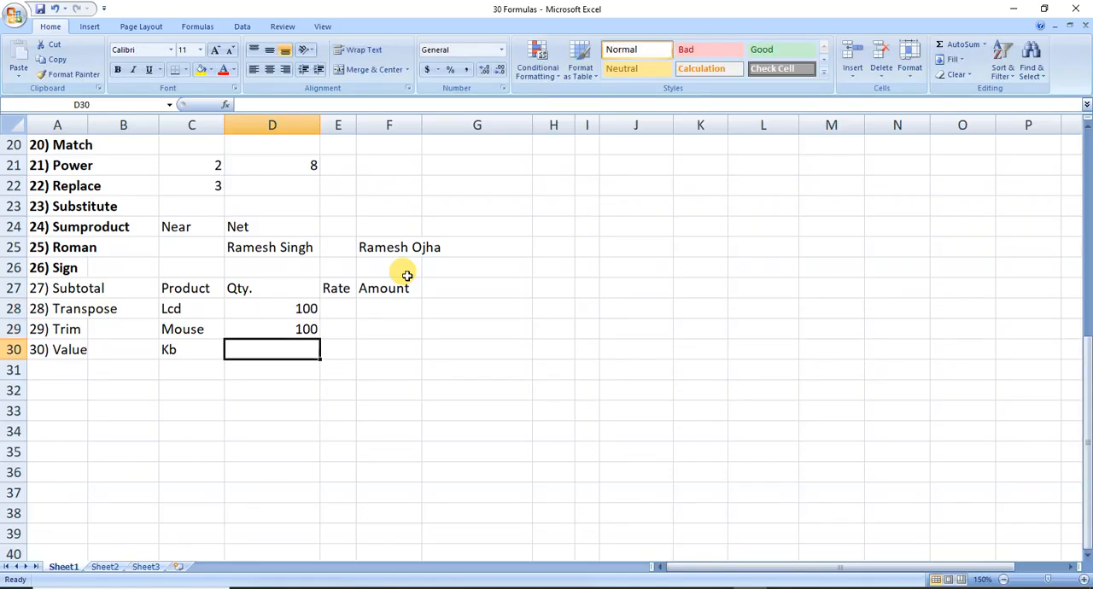
type("10")
Enter the rates 5000, 300 and 500 in cells E28 to E30 under the Rate header.
key("Right")
key("Up")
key("Up")
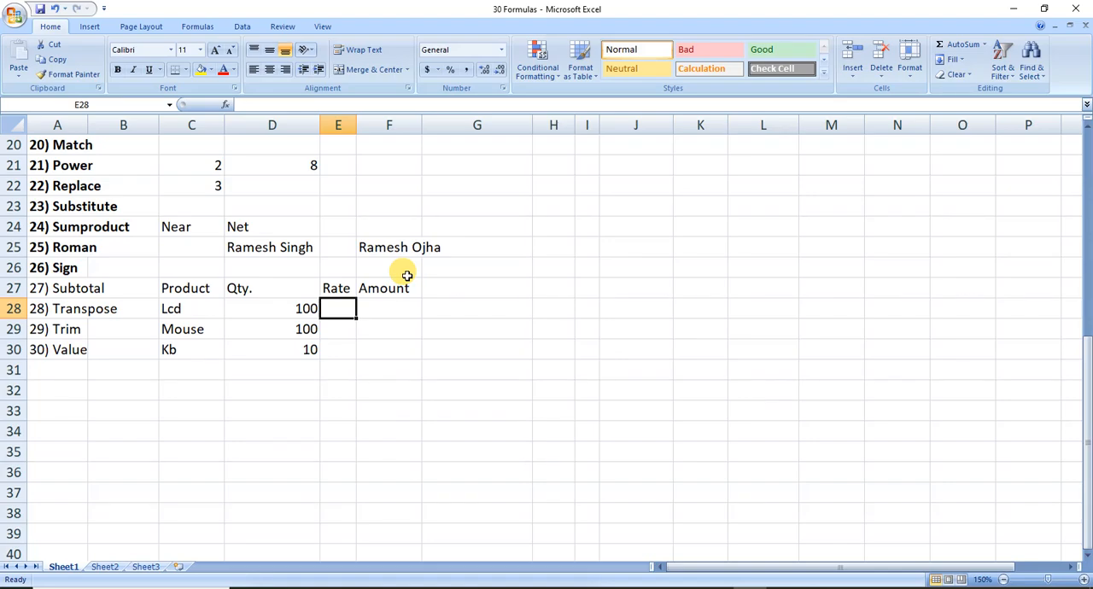
type("5000")
key("Return")
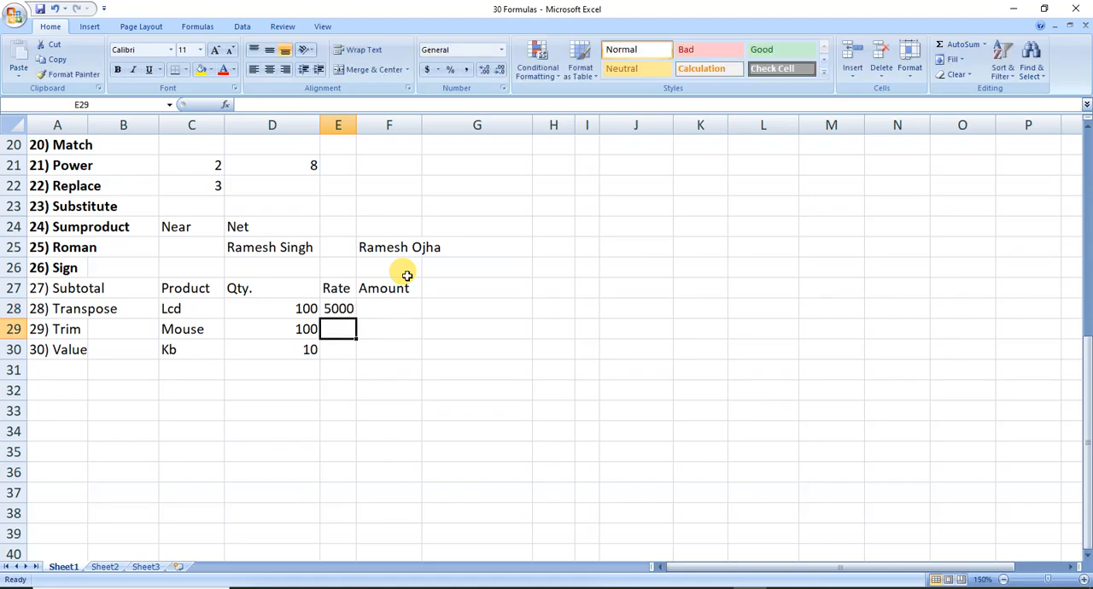
type("300")
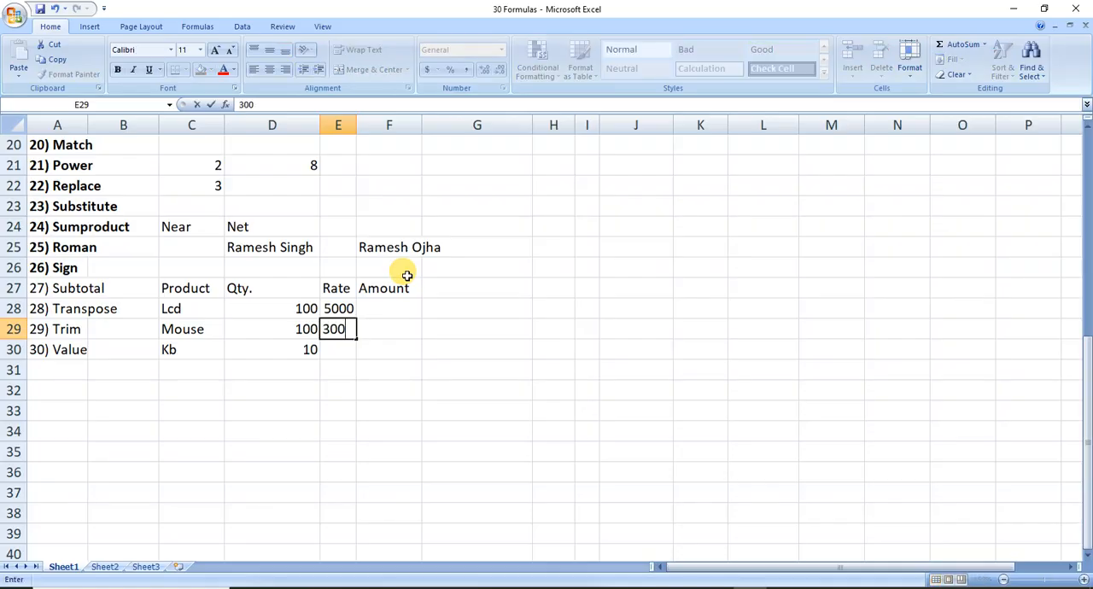
key("Return")
type("500")
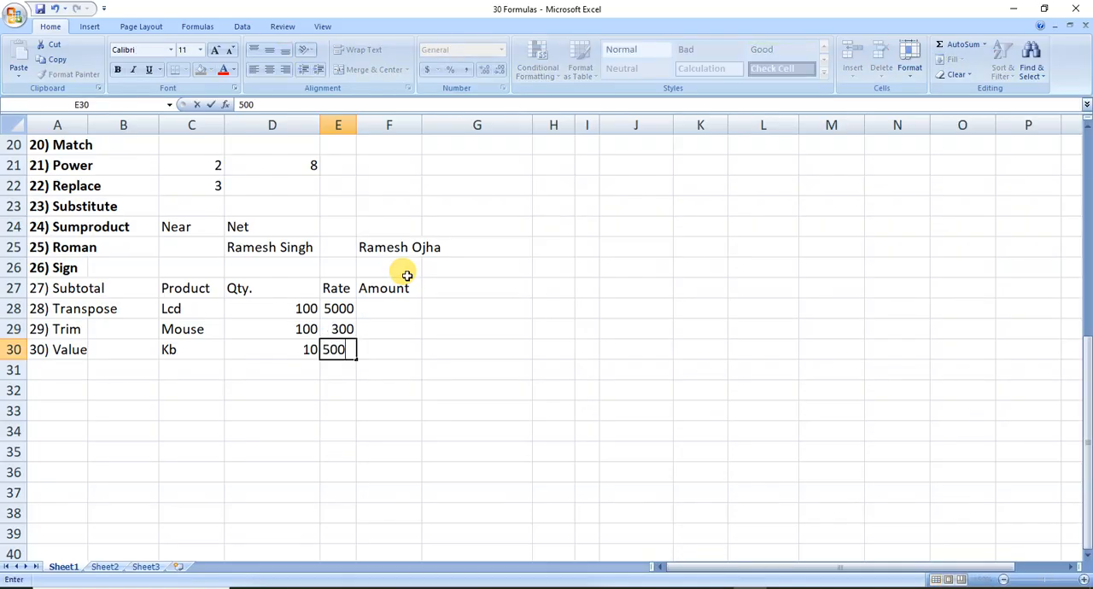
Calculate the Lcd amount in cell F28 with the formula =D28*E28.
key("Tab")
key("Up")
key("Up")
type("=")
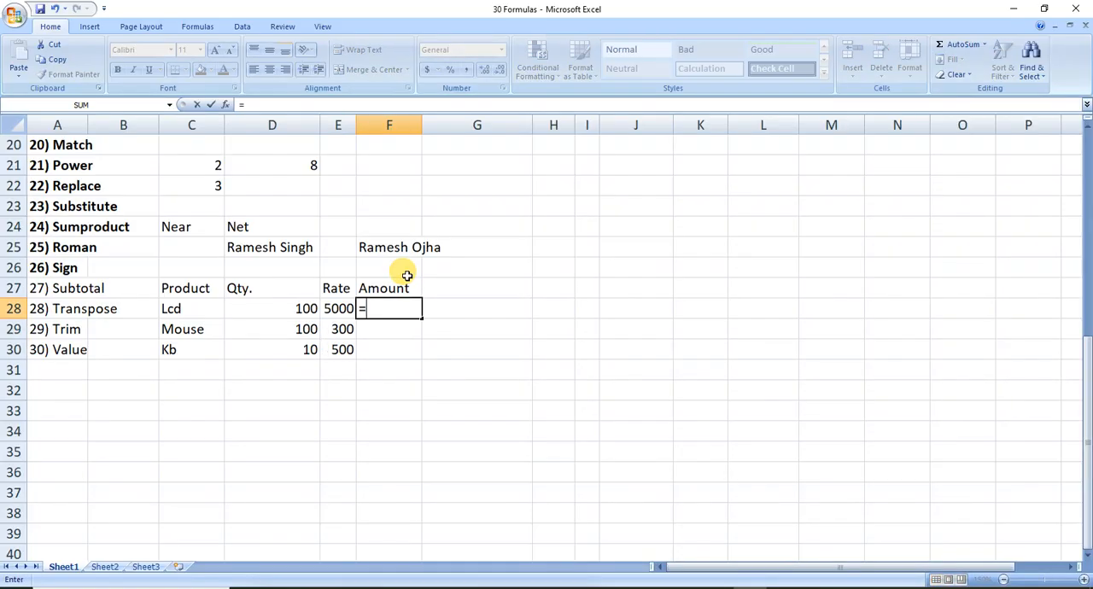
key("Left")
key("Left")
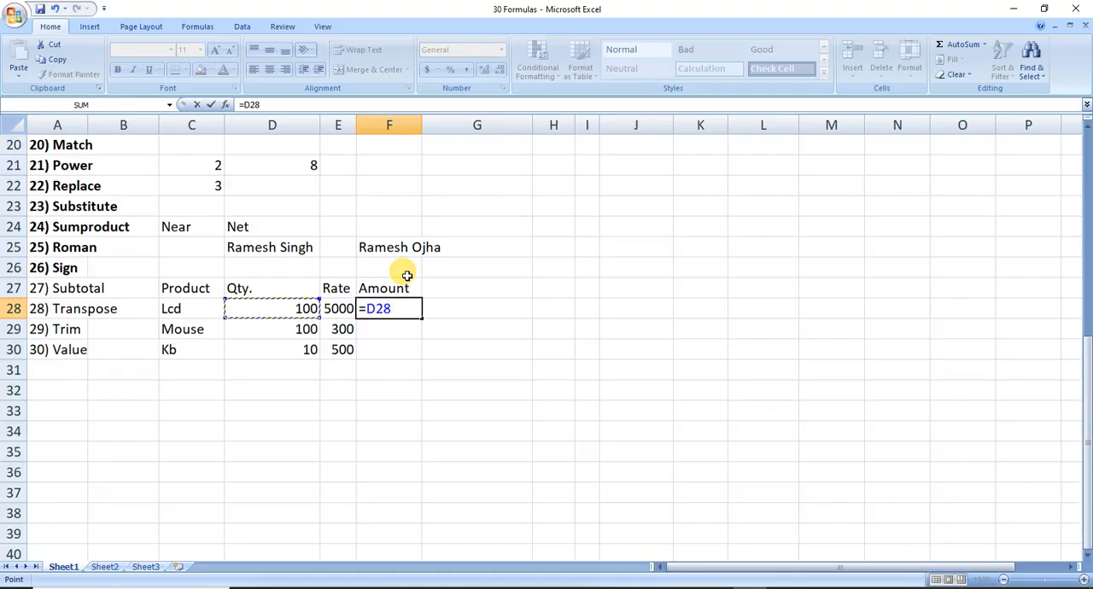
type("*")
key("Left")
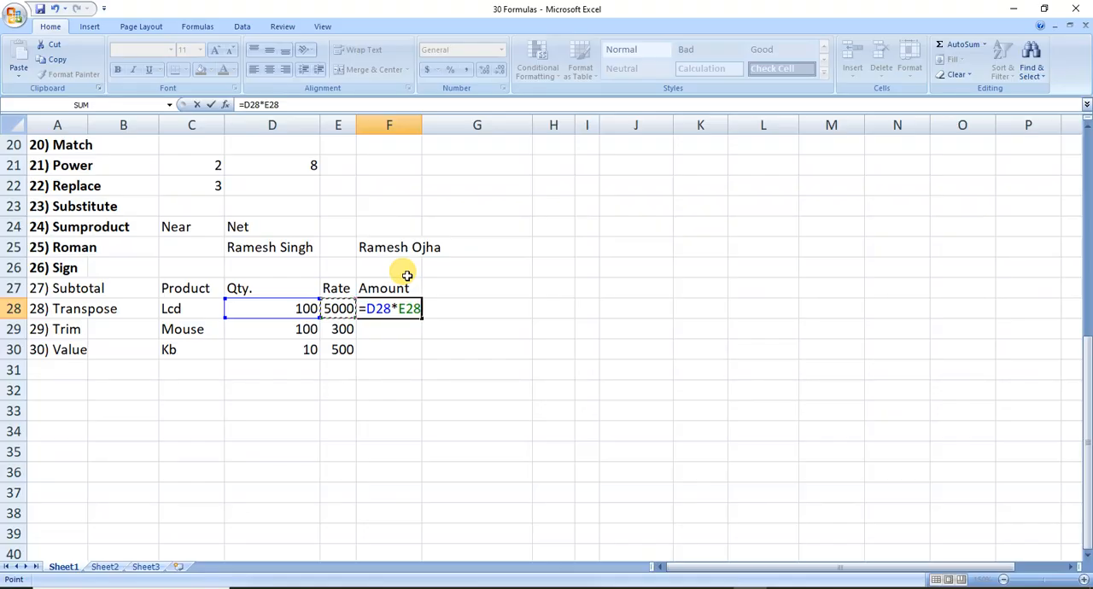
key("Return")
Fill the amount formula from F28 down to F30 for the Mouse and Kb rows.
key("Up")
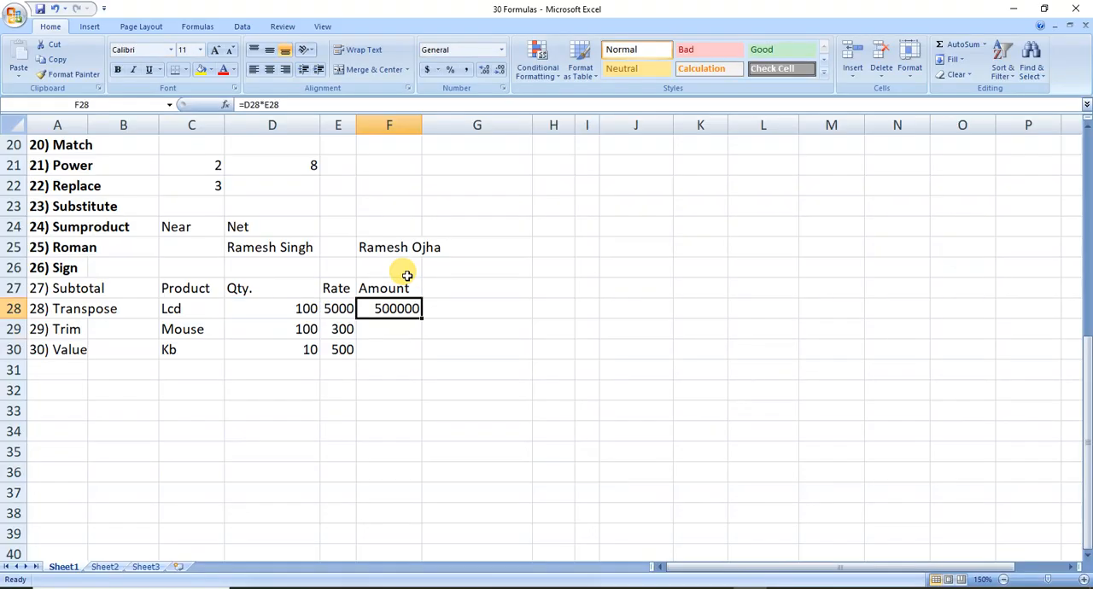
key("shift+Down")
key("shift+Down")
key("ctrl+d")
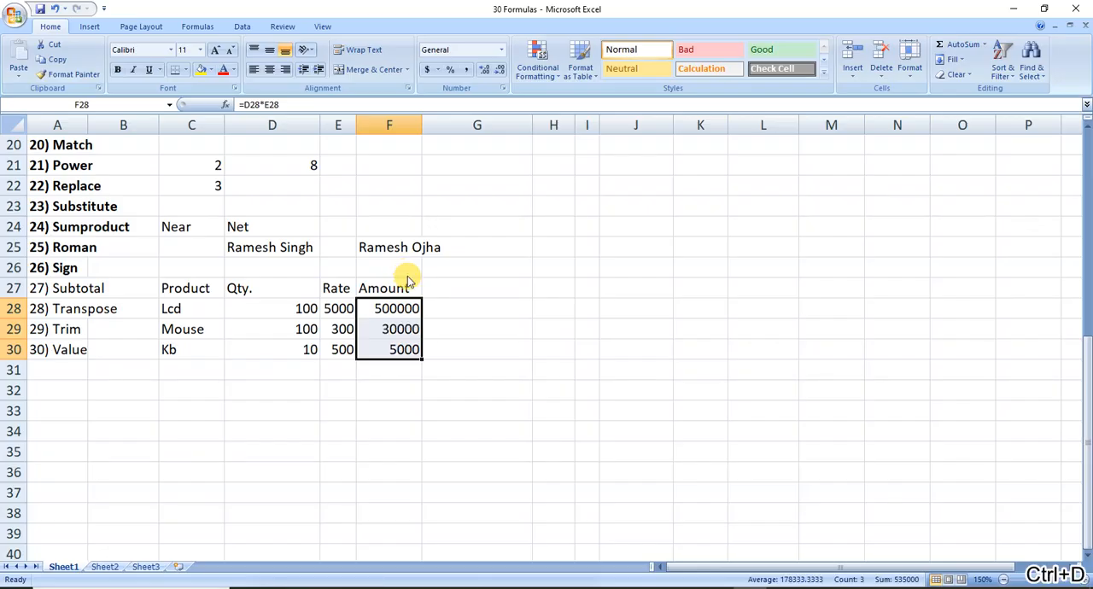
Total the amounts in cell F31 with =SUM(F28:F30) and make the total bold.
key("Down")
key("Down")
key("Down")
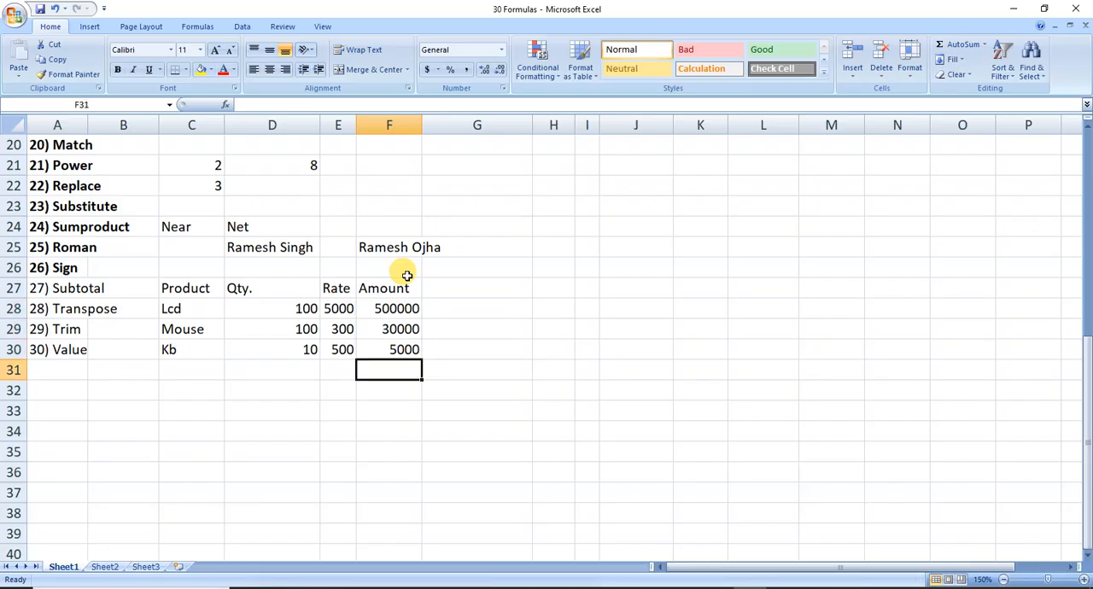
key("alt+equal")
key("Return")
key("Up")
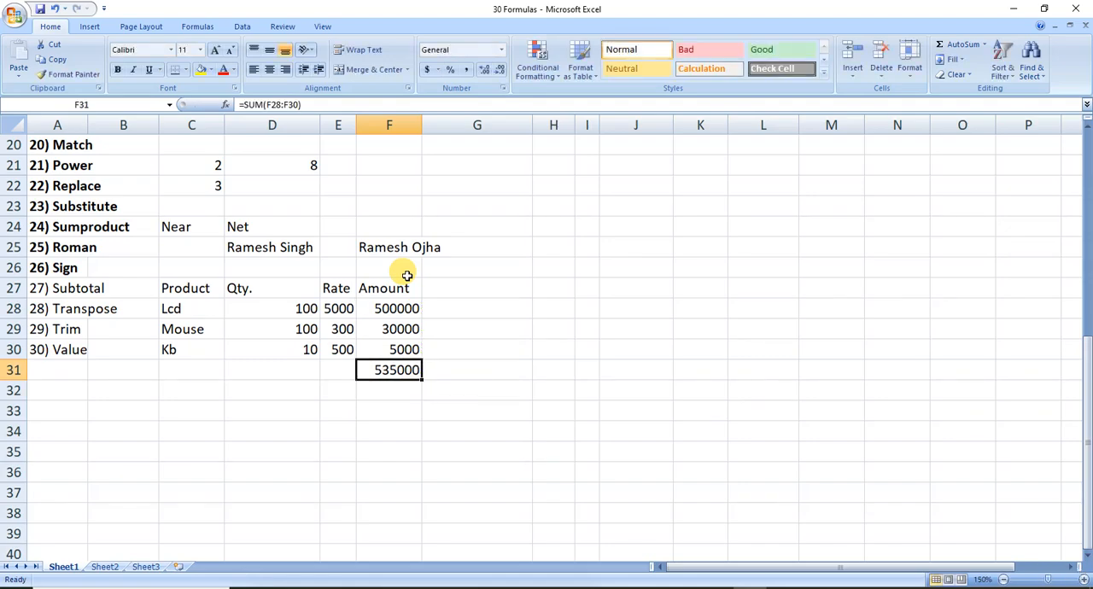
key("ctrl+b")
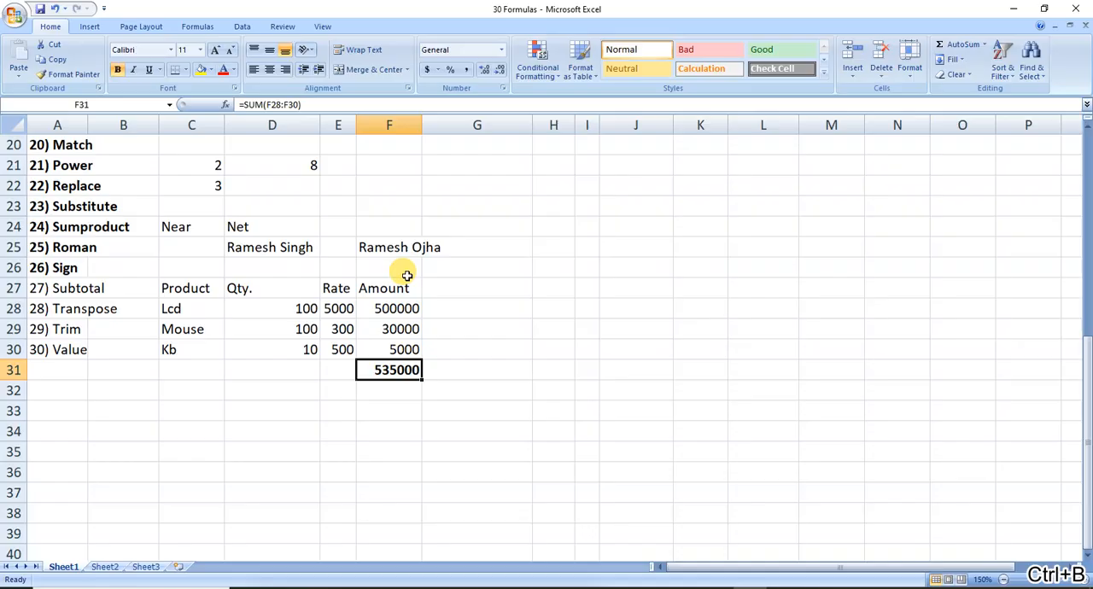
Begin a SUMPRODUCT formula in cell D33 with the quantities D28:D30 as its first array.
key("Left")
key("Left")
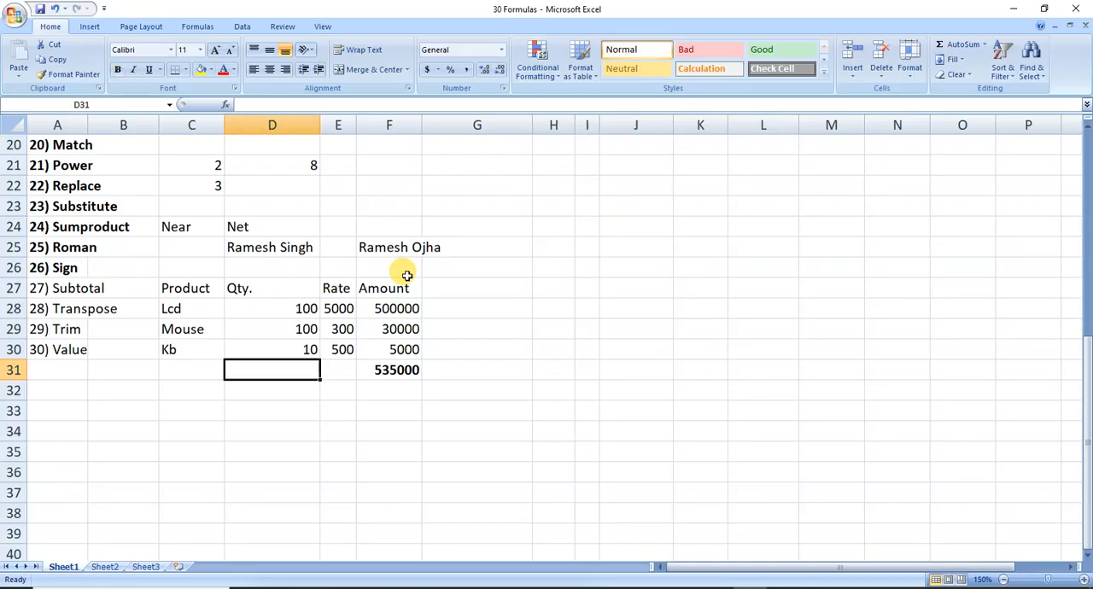
key("Up")
key("Up")
key("Up")
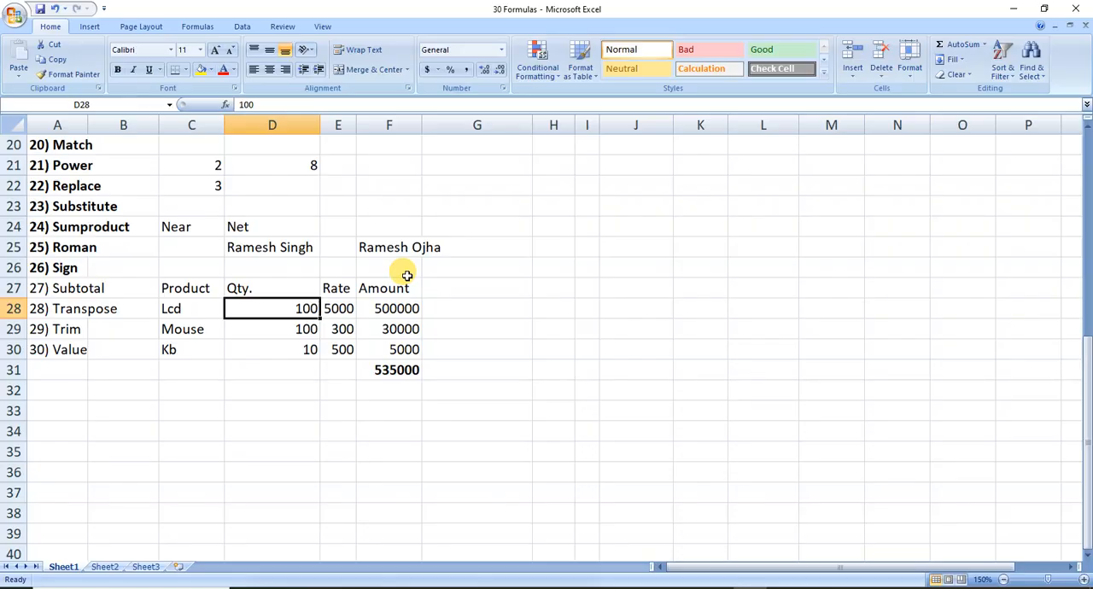
key("Down")
key("Down")
key("Down")
key("Down")
key("Down")
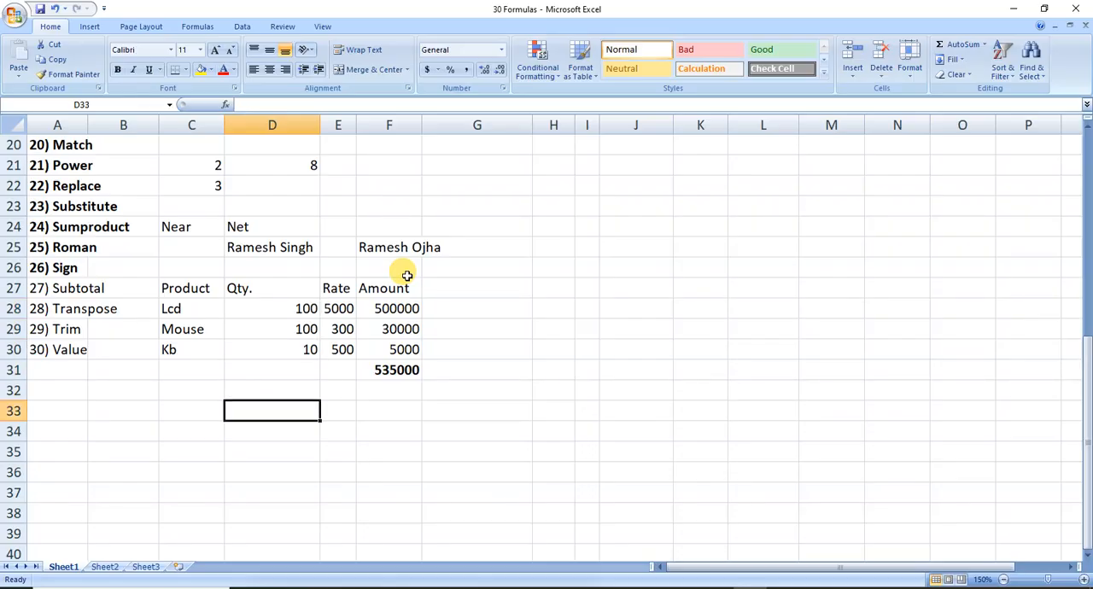
type("=sumprod")
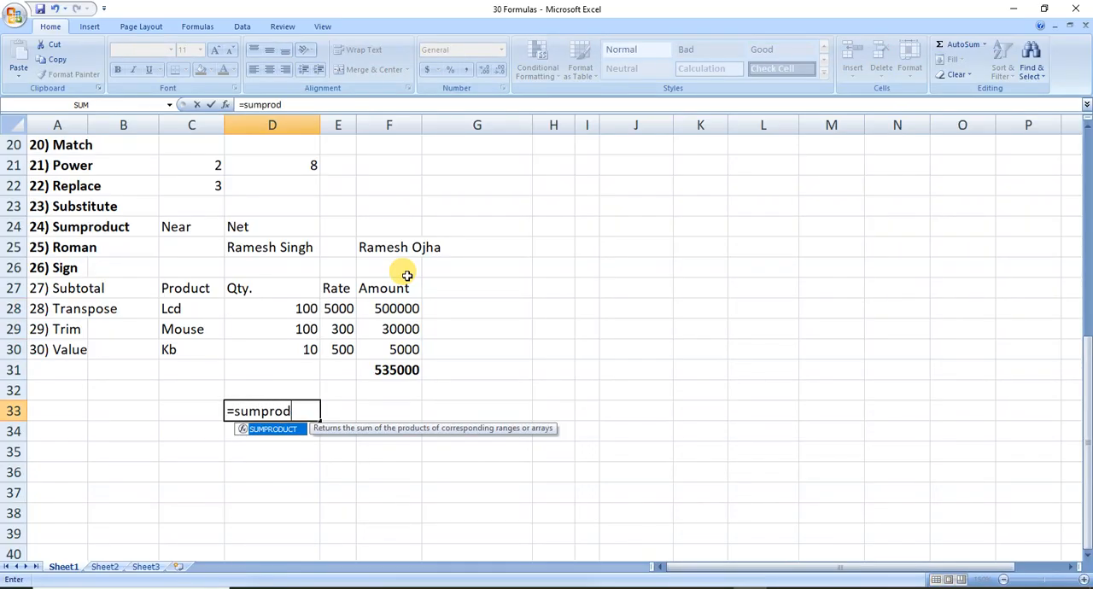
key("Tab")
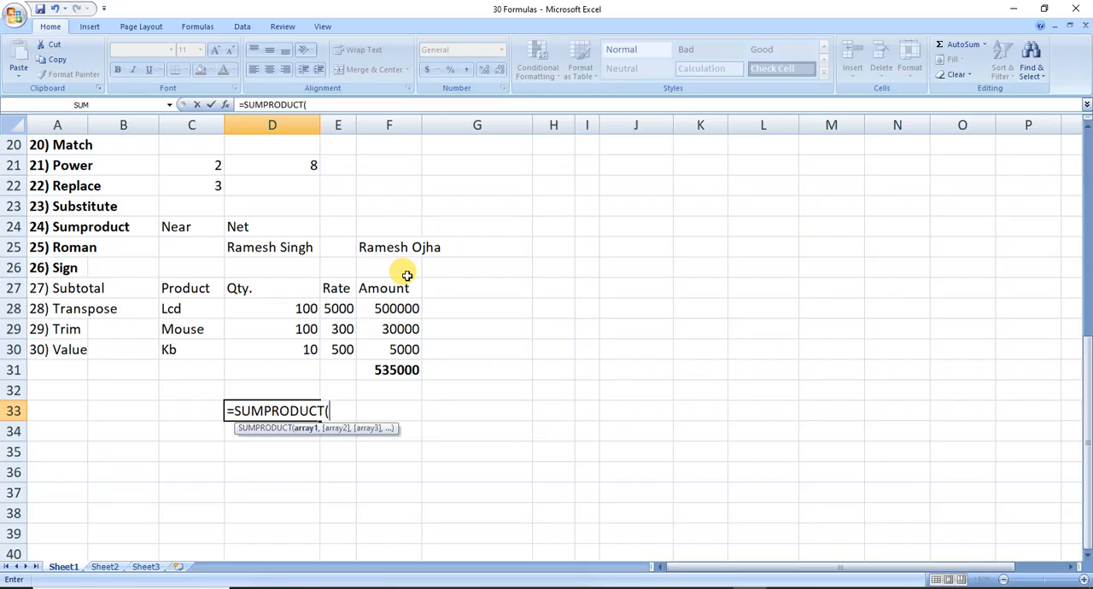
key("Up")
key("Up")
key("Up")
key("Up")
key("Up")
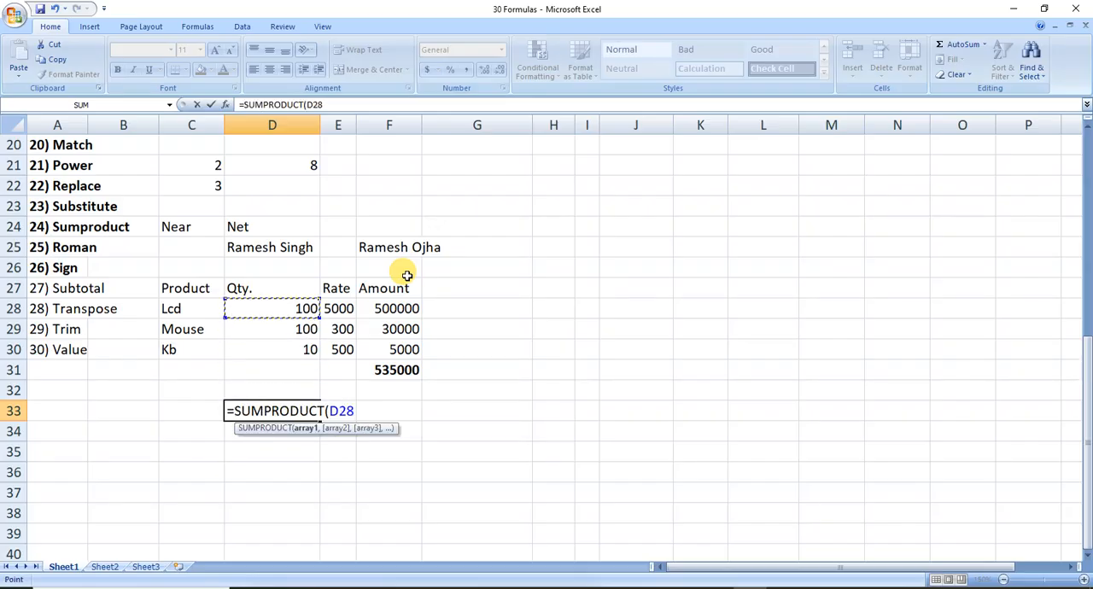
key("shift+Down")
key("shift+Down")
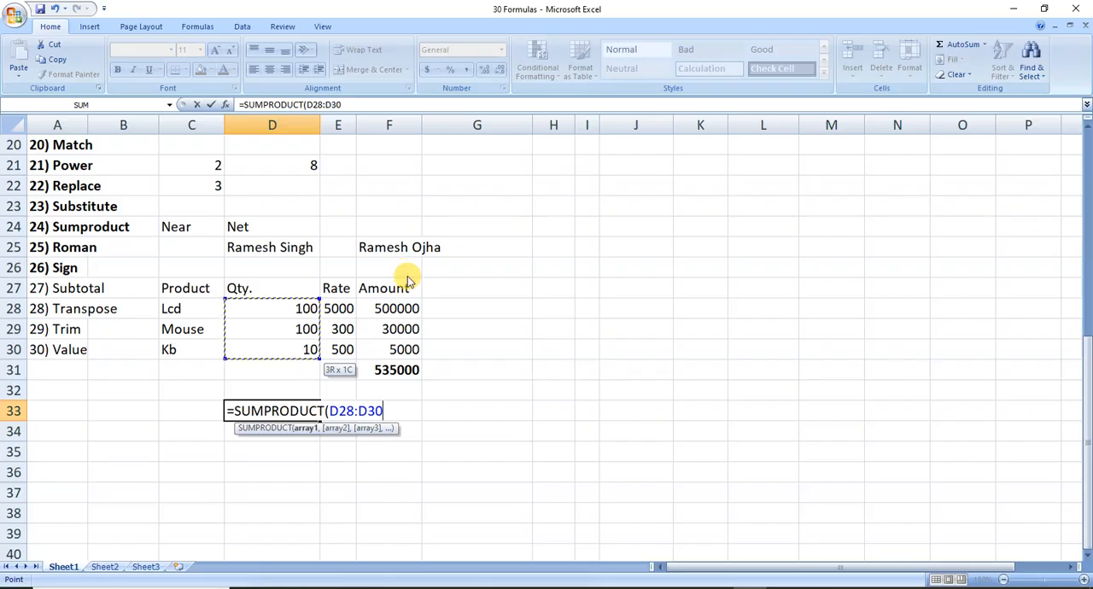
type(",")
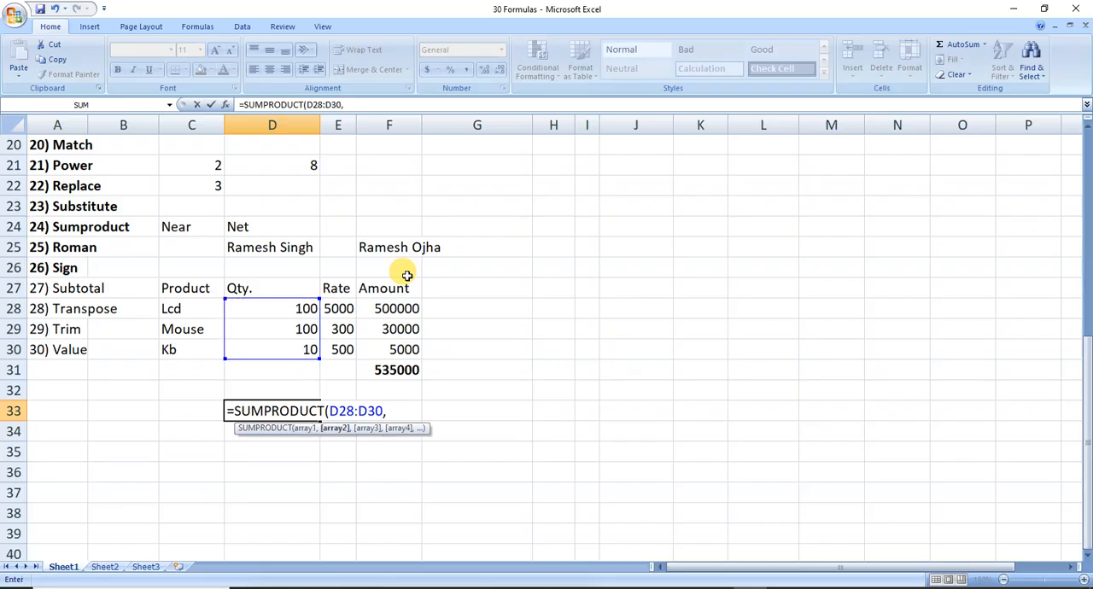
Complete the SUMPRODUCT formula with the rates E28:E30 as the second array and save the workbook.
key("Up")
key("Right")
key("Up")
key("Up")
key("Up")
key("Up")
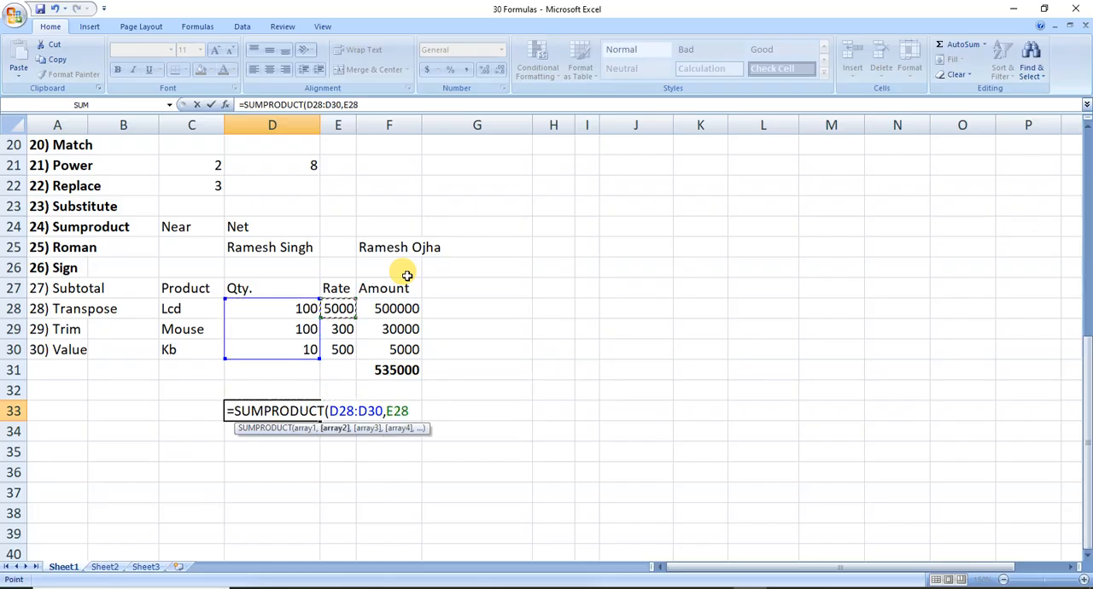
key("shift+Down")
key("shift+Down")
type(")")
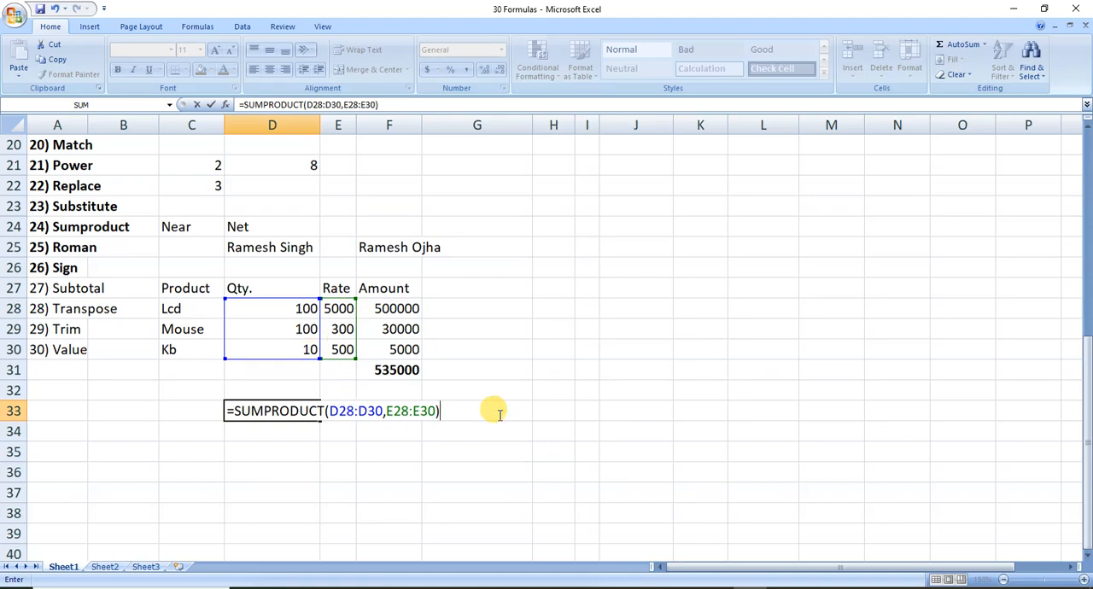
key("Return")
key("Up")
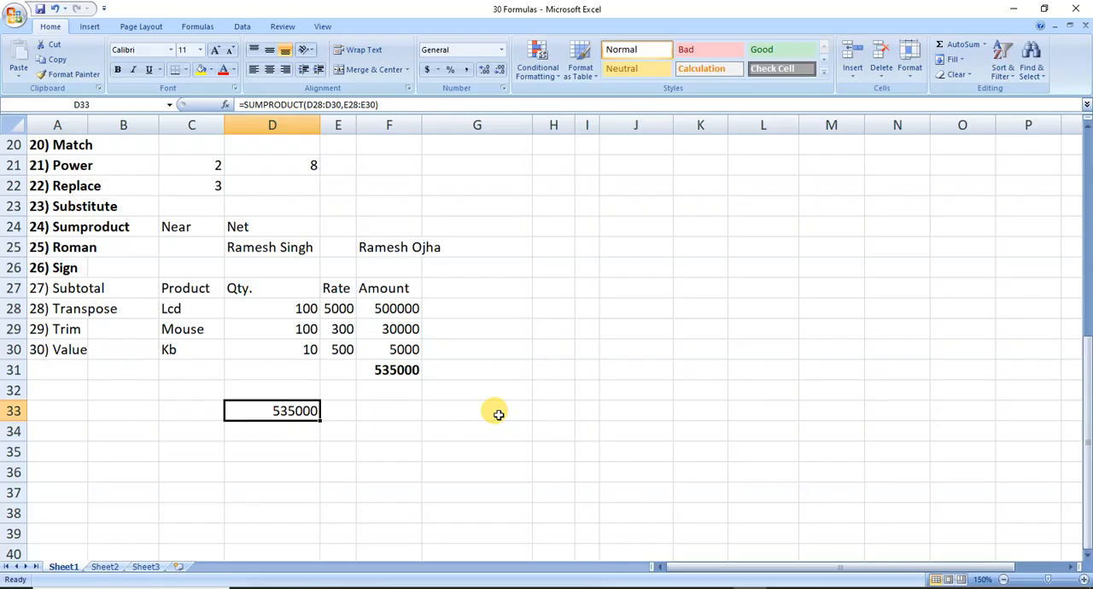
key("ctrl+s")
Convert the Kb quantity to a Roman numeral in cell H30 with =ROMAN(D30) and save the workbook.
key("Left")
key("Left")
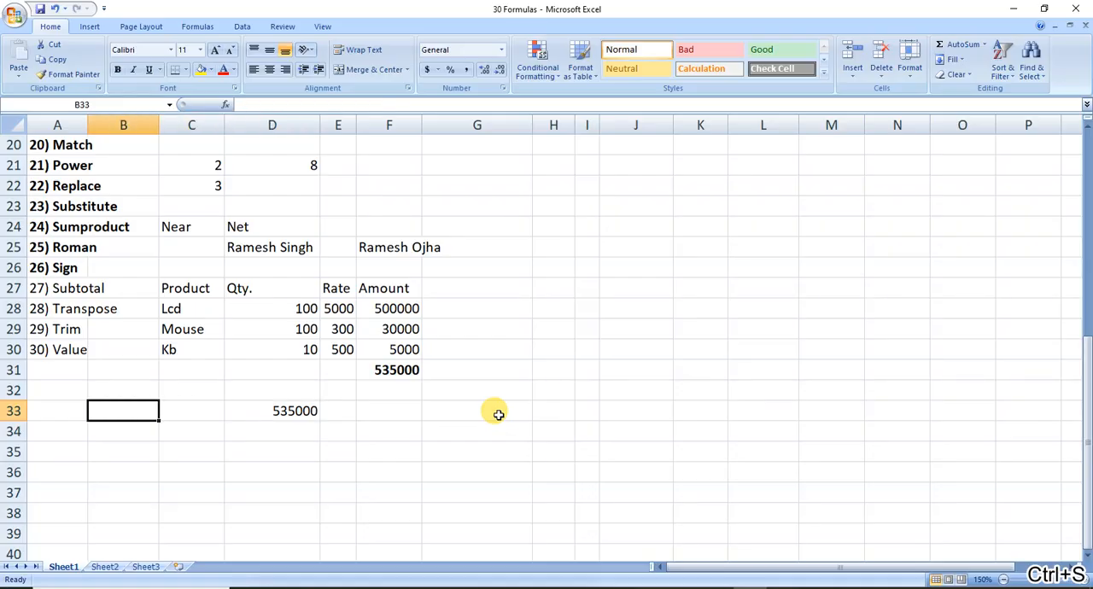
key("Left")
key("Up")
key("Up")
key("Up")
key("Up")
key("Up")
key("Up")
key("Up")
key("Up")
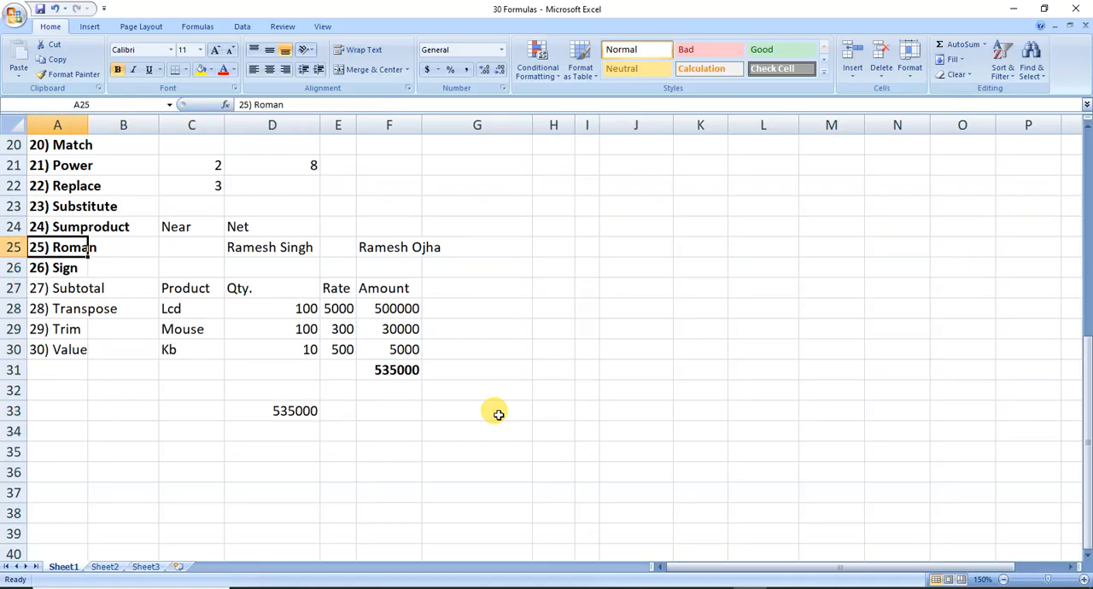
key("Right")
key("Right")
key("Right")
key("Right")
key("Right")
key("Right")
key("Right")
key("Down")
key("Down")
key("Down")
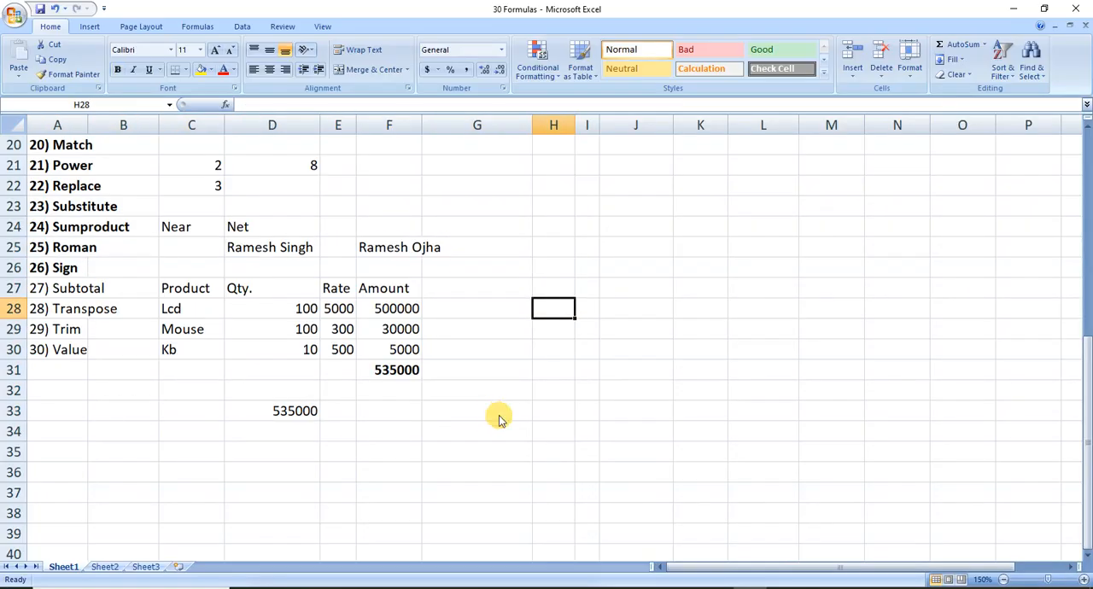
key("Down")
key("Down")
type("=rom")
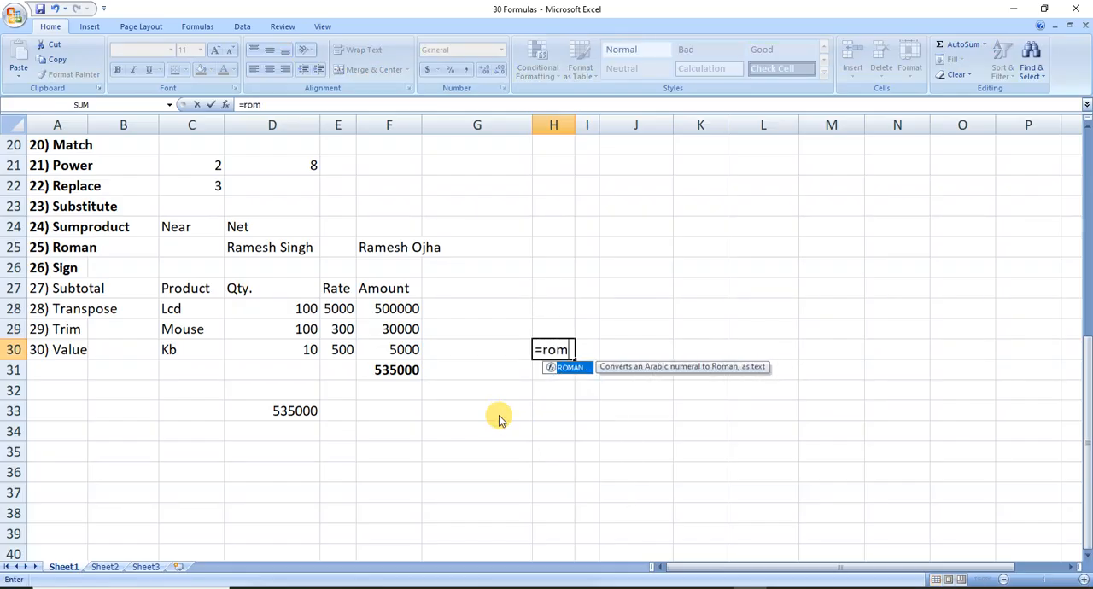
key("Tab")
key("Left")
key("Left")
key("Left")
key("Left")
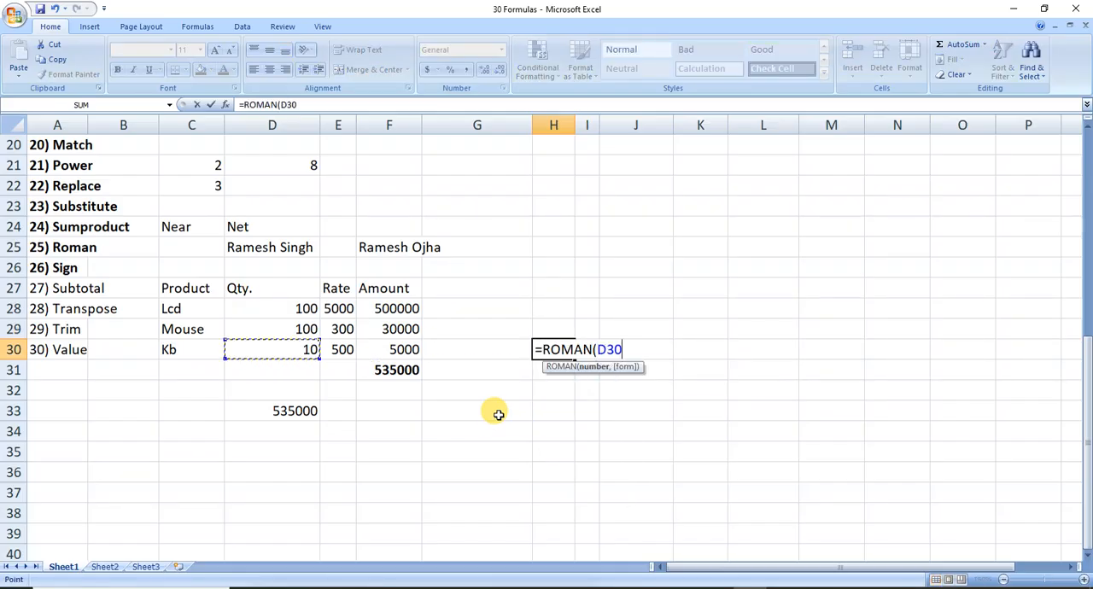
type(")")
key("Return")
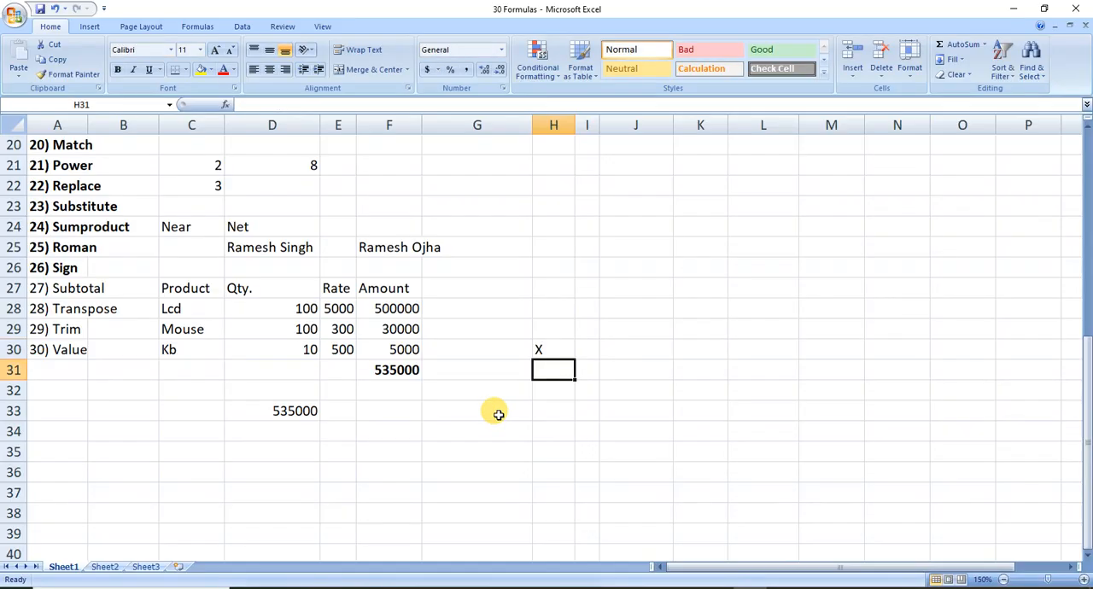
key("Up")
key("ctrl+s")
key("Left")
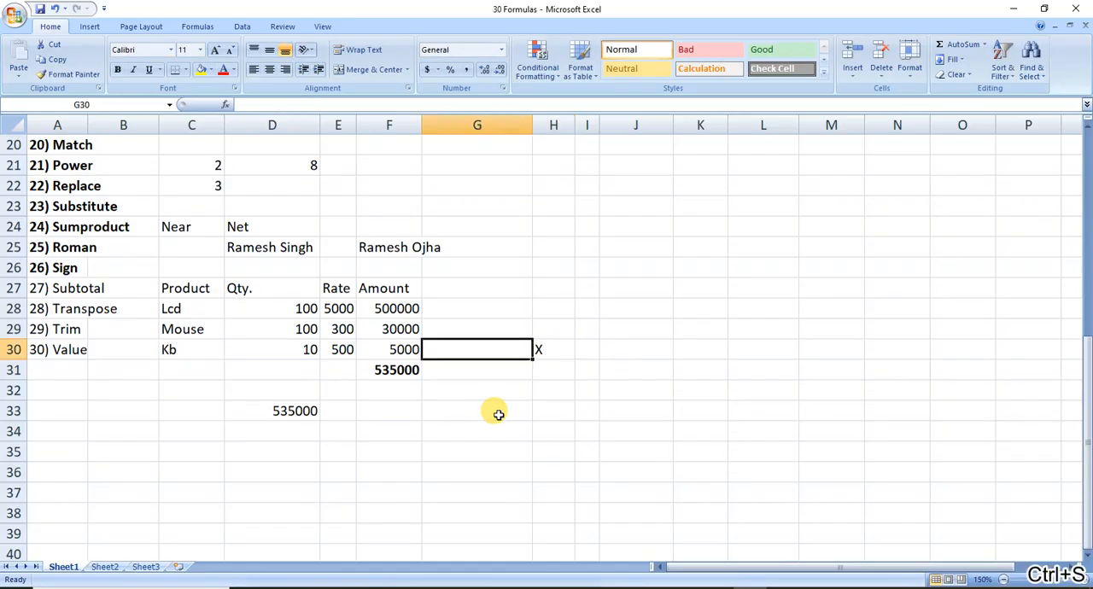
key("Home")
key("Up")
key("Up")
key("Up")
key("Up")
key("Down")
key("Down")
key("Down")
key("Down")
key("Down")
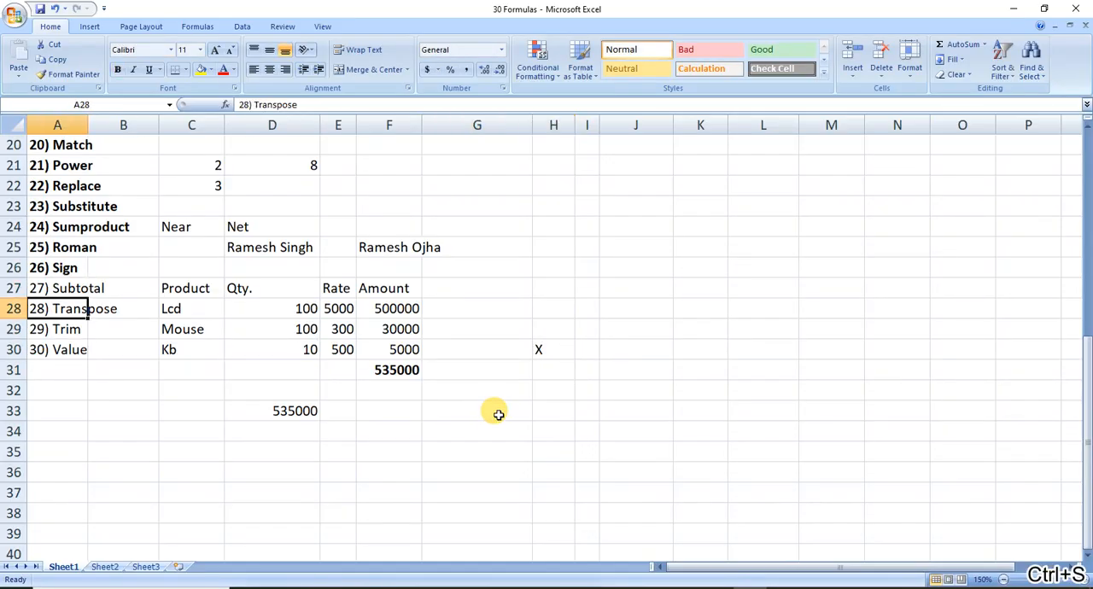
Enter the sample numbers -78 in cell H27 and 45 in cell H28.
key("Right")
key("Right")
key("Right")
key("Right")
key("Right")
key("Right")
key("Right")
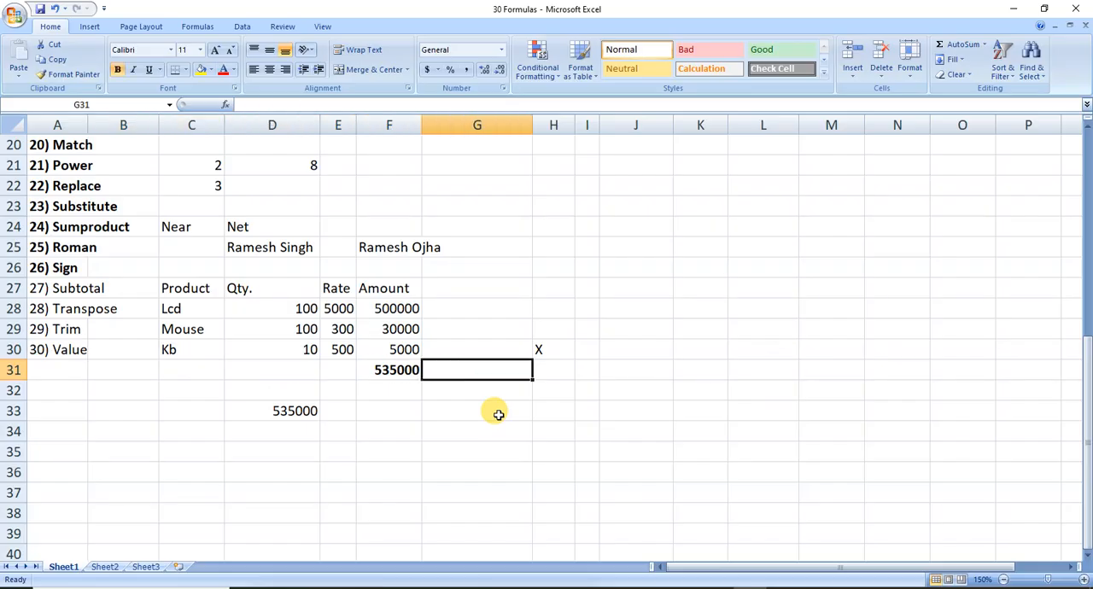
key("Up")
key("Up")
key("Up")
key("Up")
type("-78")
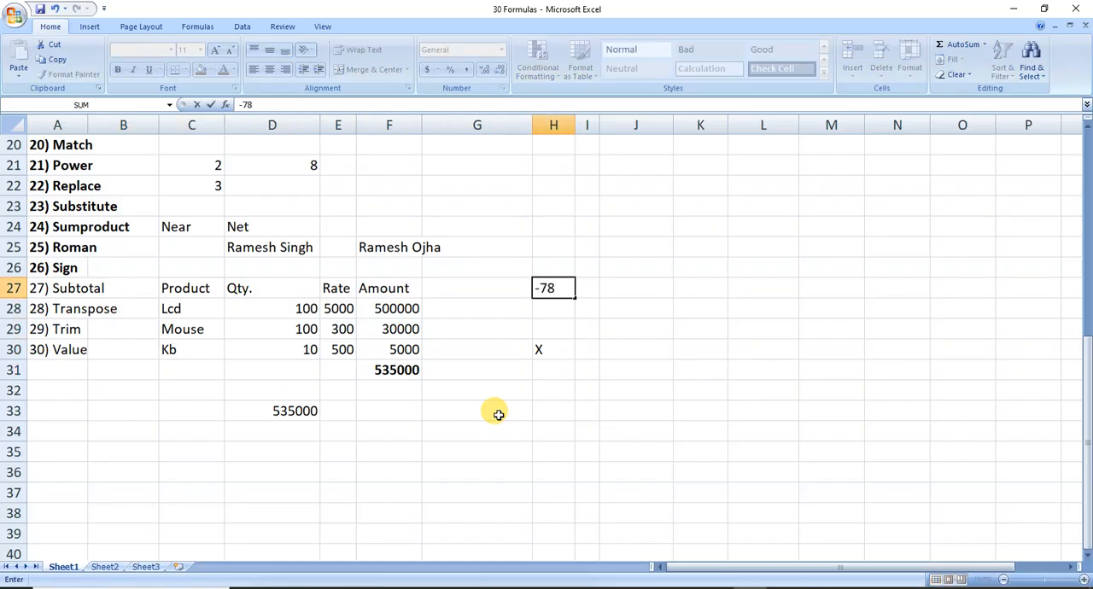
key("Return")
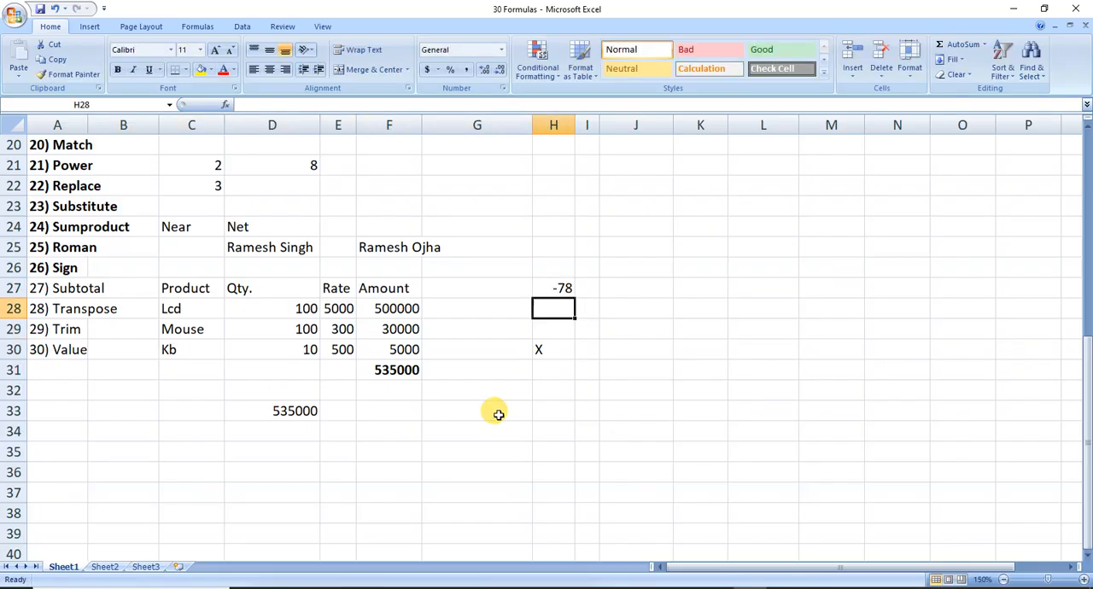
type("45")
key("Right")
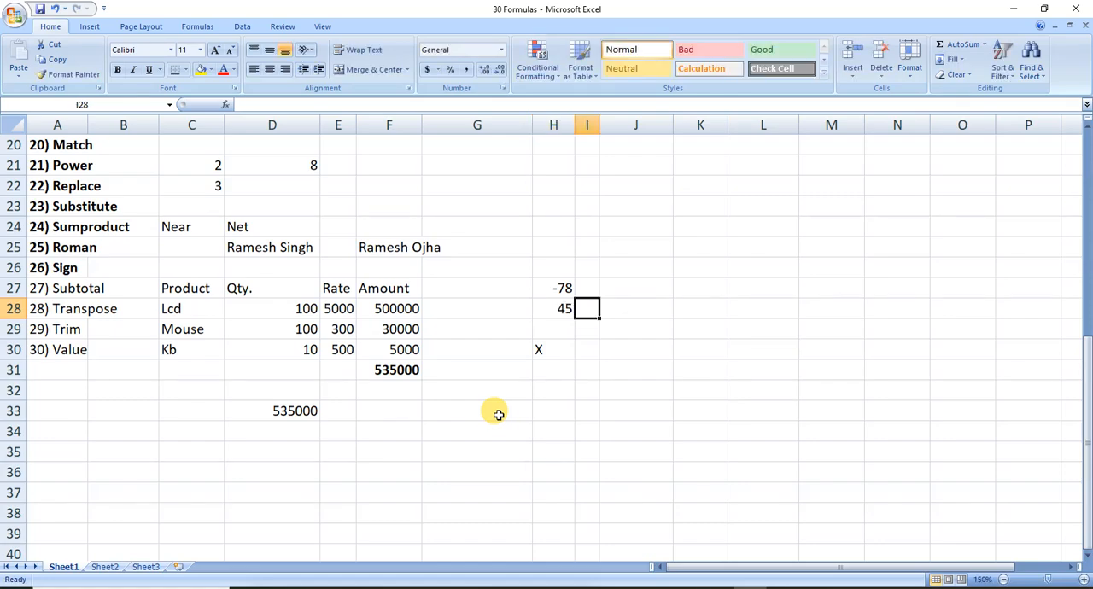
Return the sign of the number in H27 in cell I27 with =SIGN(H27).
key("Right")
key("Up")
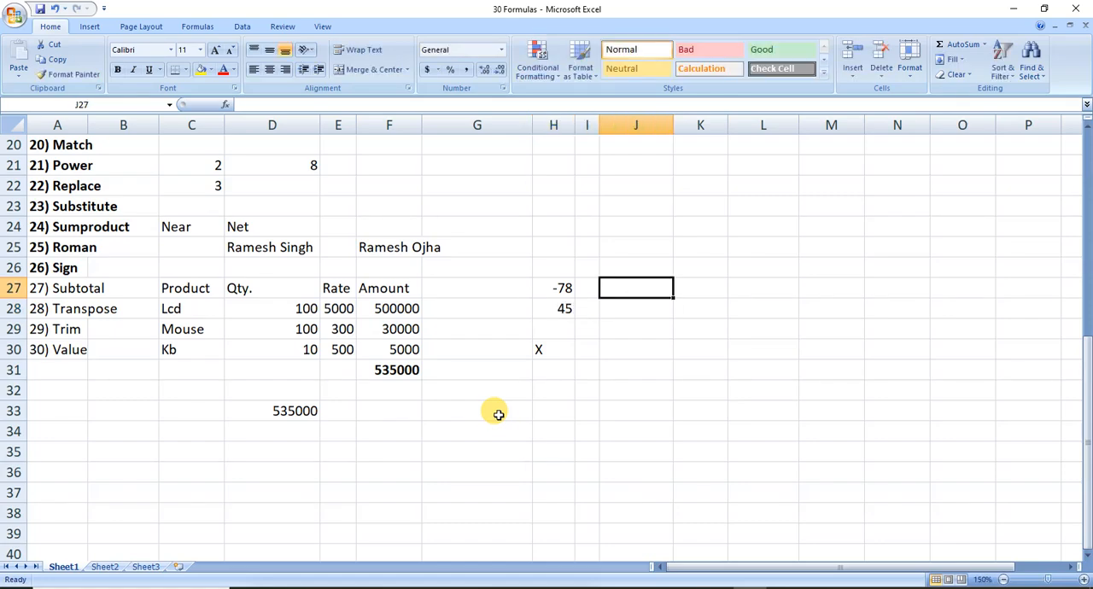
key("Left")
type("=sign")
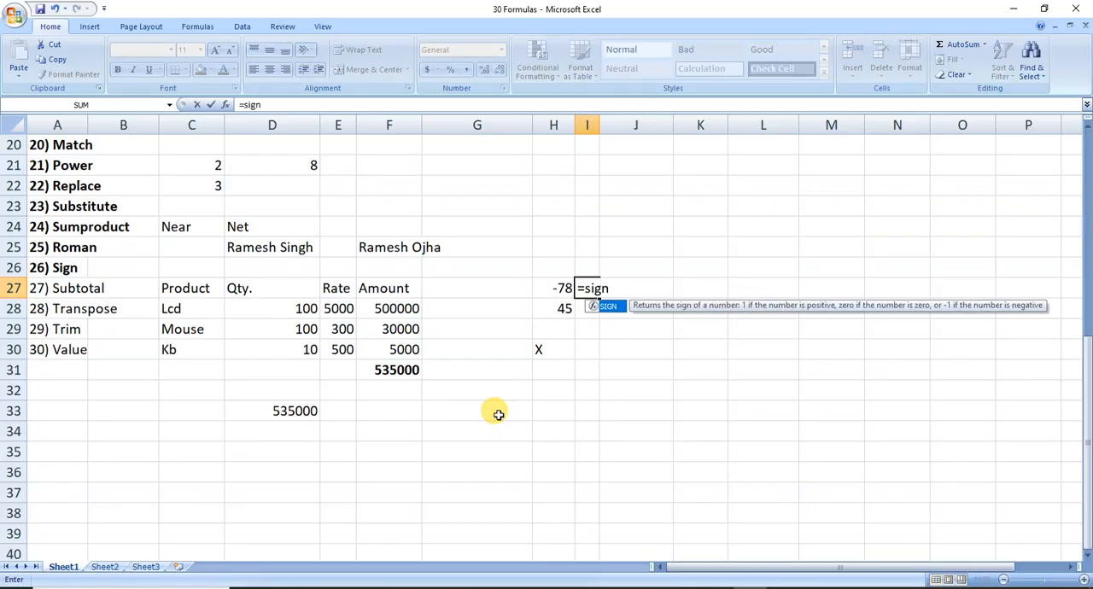
key("Tab")
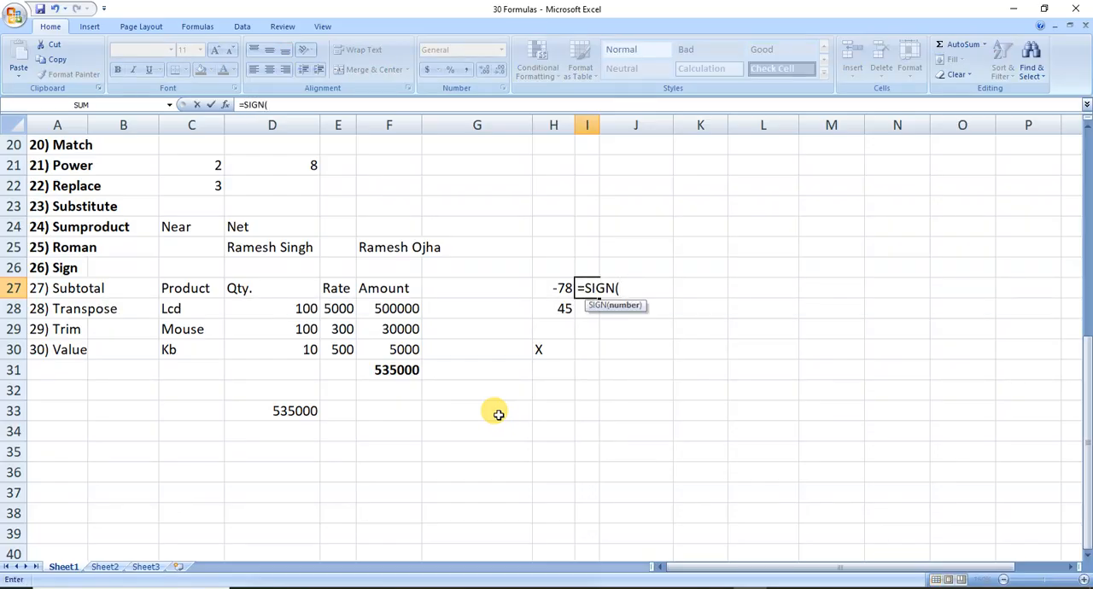
key("Left")
type(")")
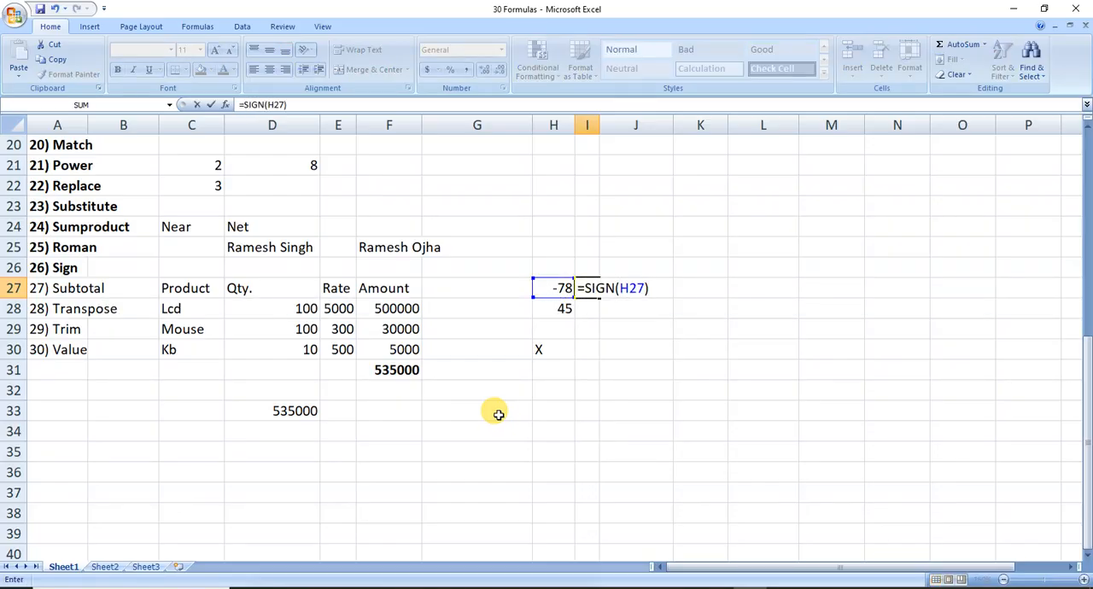
key("Return")
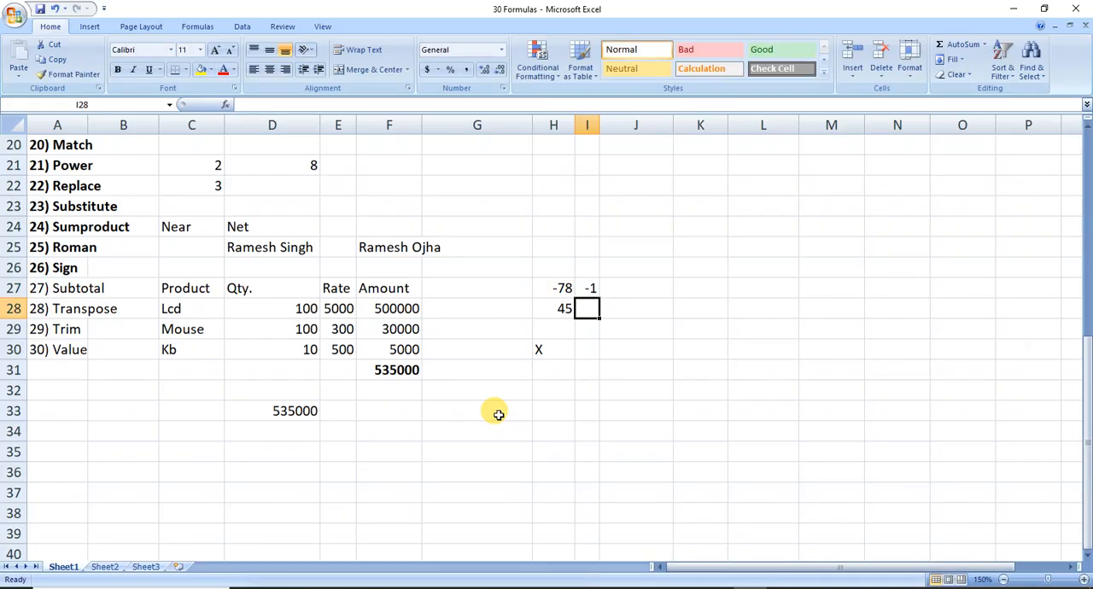
Fill the SIGN formula from I27 down to I28 and save the workbook.
key("Up")
key("shift+Down")
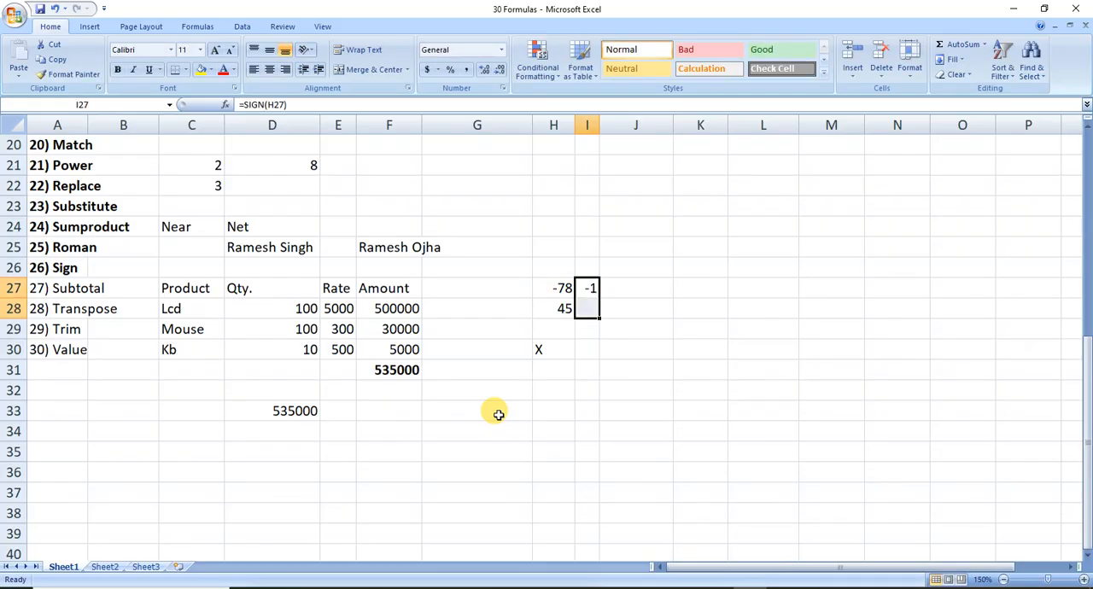
key("ctrl+d")
key("ctrl+s")
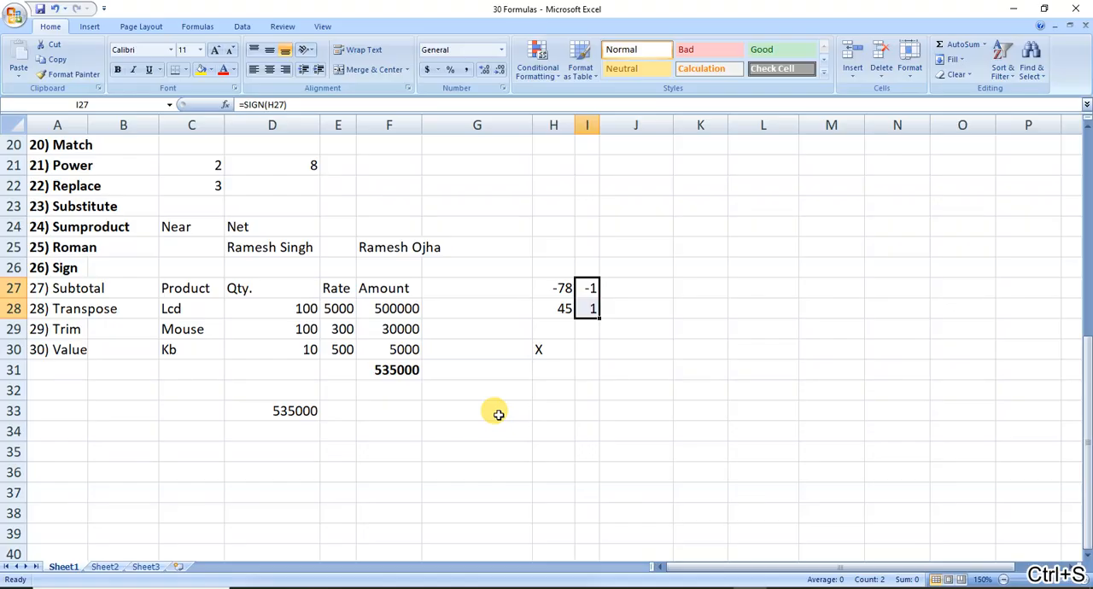
Make the remaining list entries Subtotal to Value in A27:A30 bold and save the workbook.
key("Left")
key("Home")
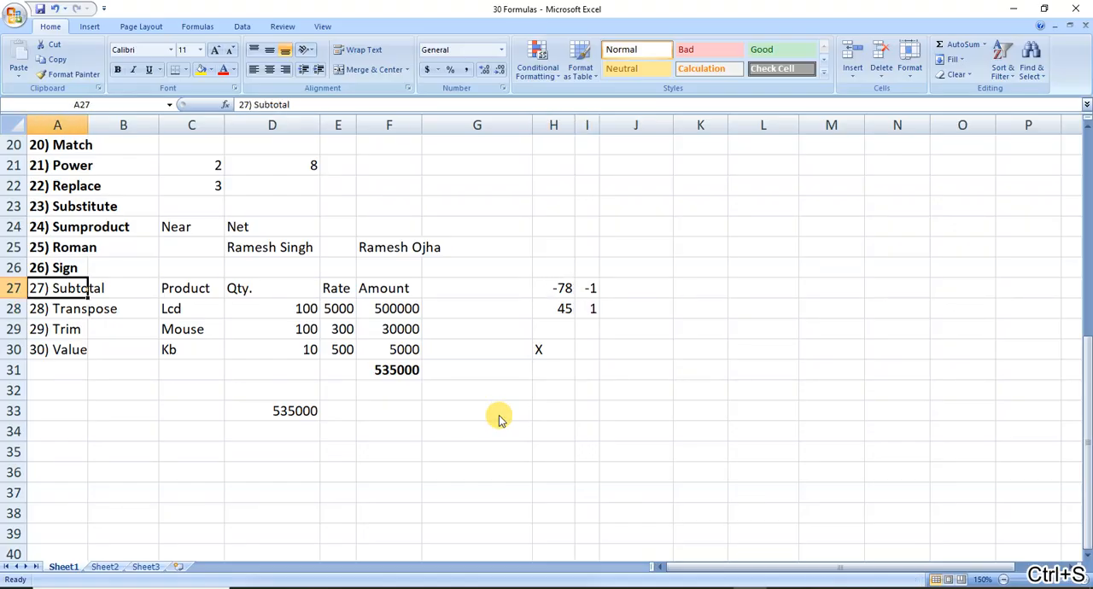
key("shift+Down")
key("shift+Down")
key("shift+Down")
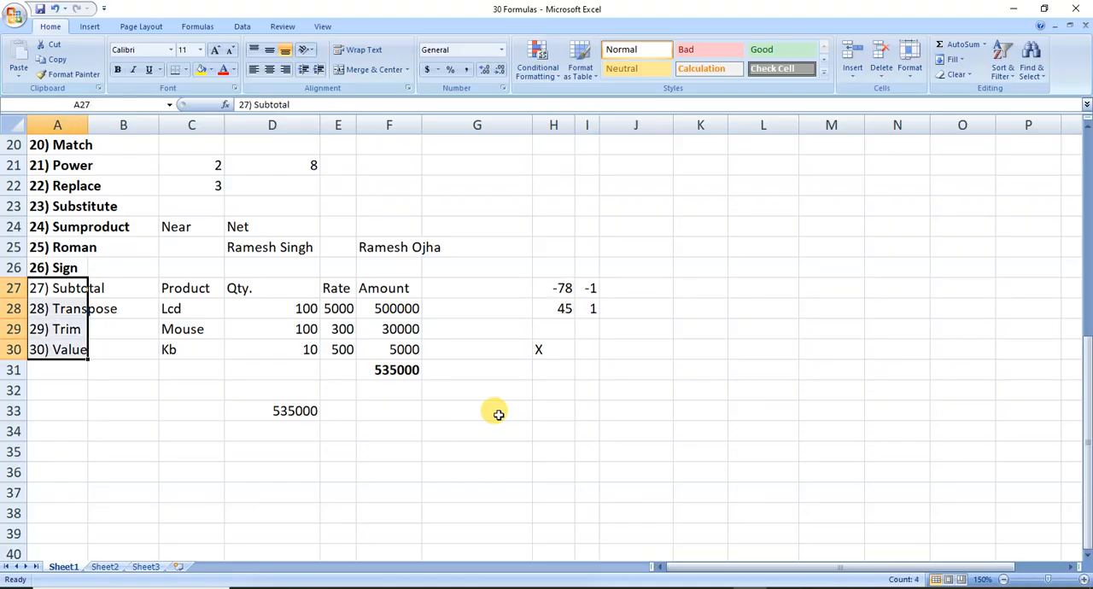
key("ctrl+b")
key("ctrl+s")
Start a descending number list in column J with 10, 9 and 8 in cells J21:J23.
key("Right")
key("Right")
key("Right")
key("Right")
key("Right")
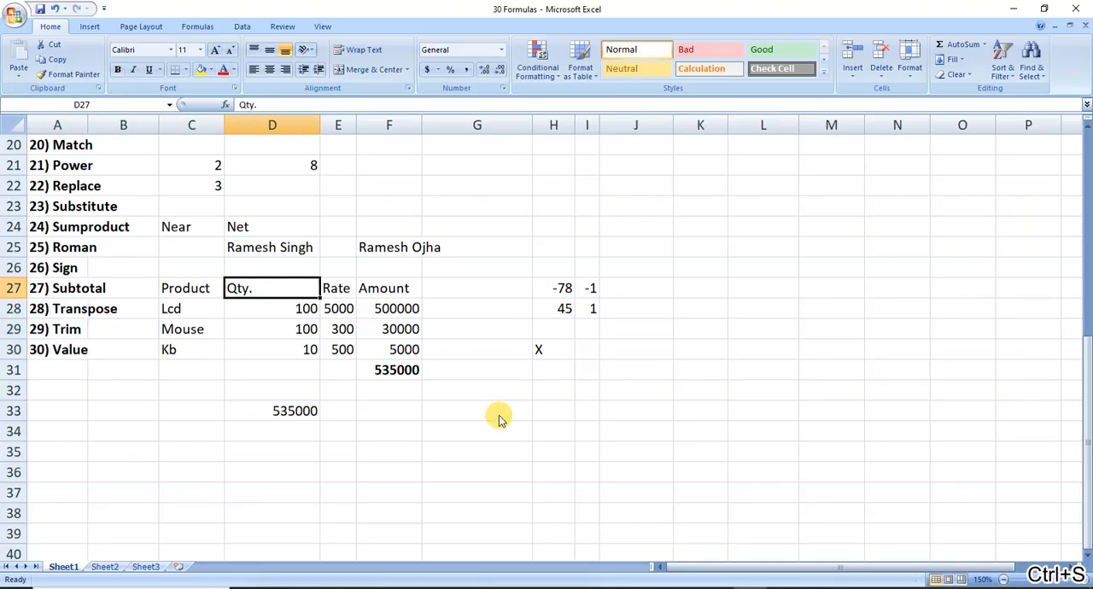
key("Right")
key("Right")
key("Right")
key("Right")
key("Up")
key("Up")
key("Up")
key("Up")
key("Up")
key("Up")
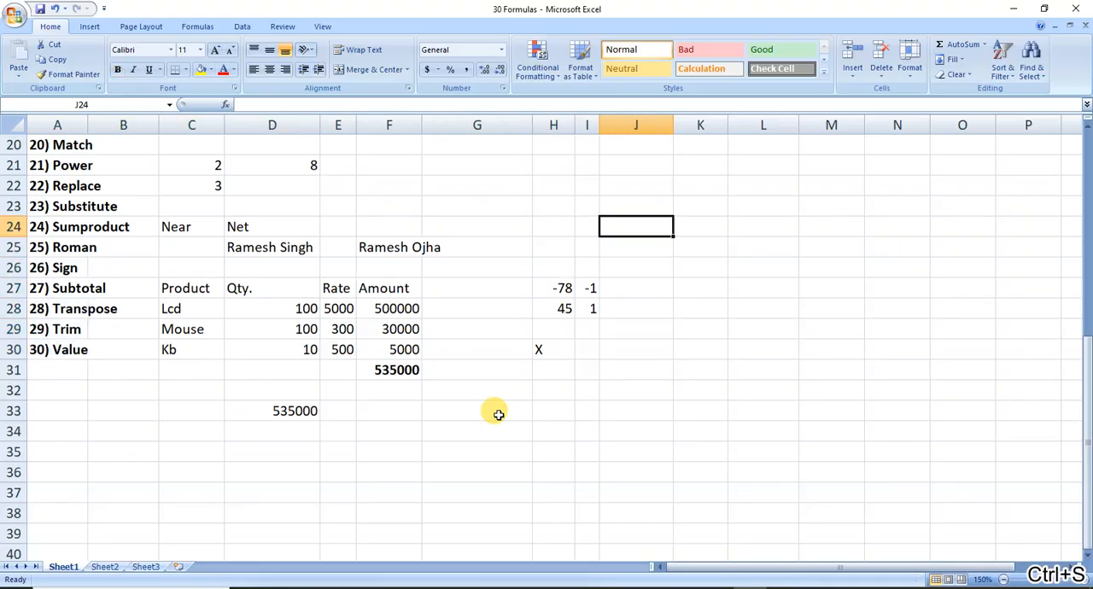
key("Up")
key("Down")
type("10")
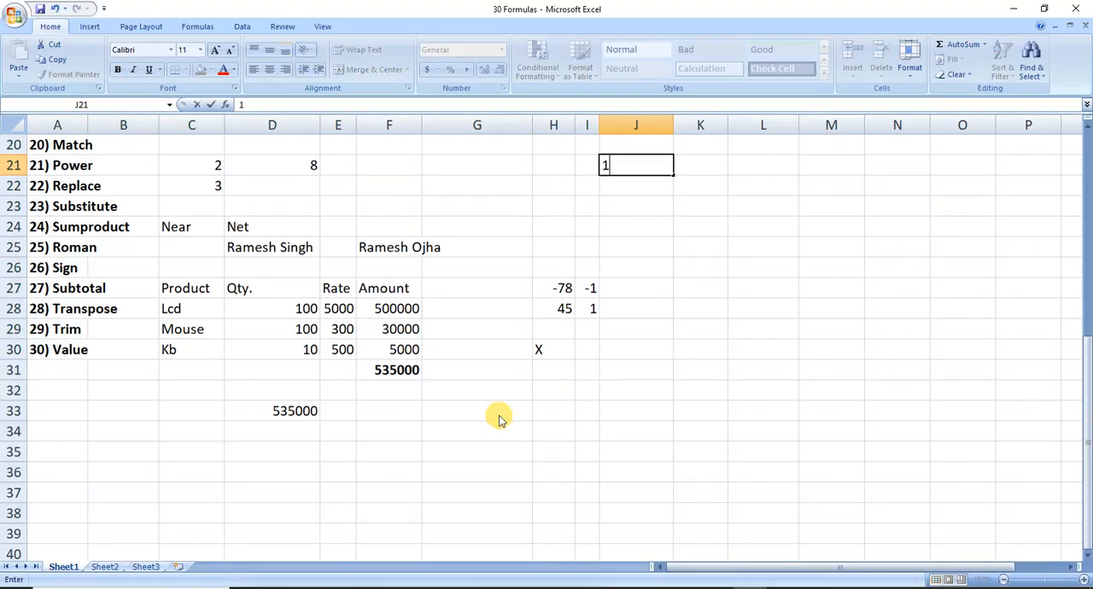
key("Return")
type("9")
key("Return")
type("8")
key("Return")
Continue the descending list with 7, 6, 5, 4, 3, 2 and 1 in cells J24:J30.
type("87")
key("Return")
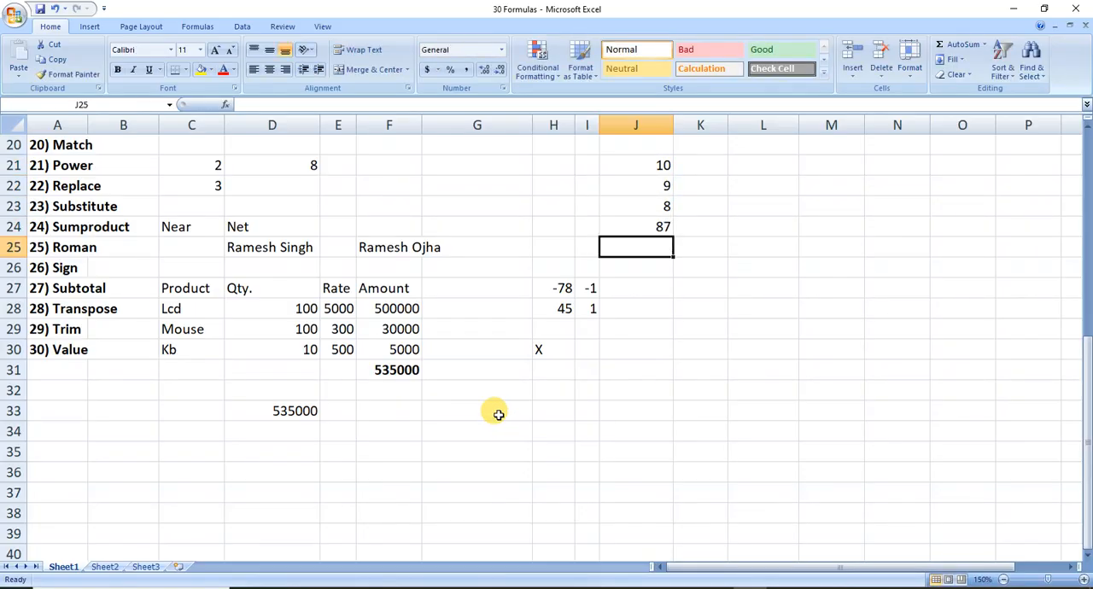
key("Up")
type("7")
key("Return")
type("6")
key("Return")
type("5")
key("Return")
type("4")
key("Return")
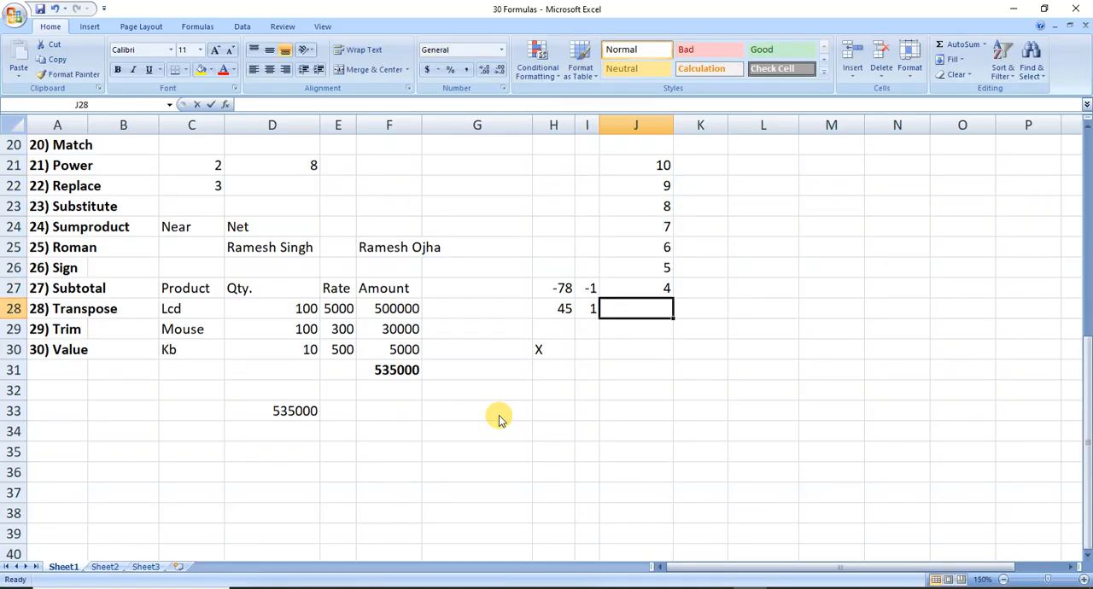
type("3")
key("Return")
type("2")
key("Return")
type("1")
key("Return")
Total the number list in cell J31 with =SUM(J21:J30).
type("=")
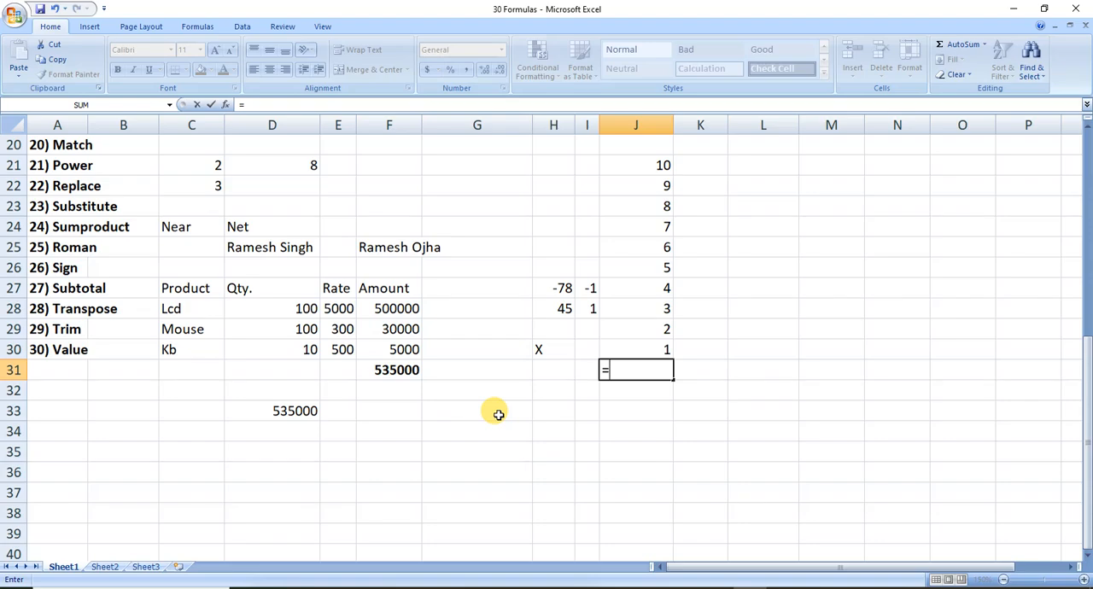
type("sum(")
key("Up")
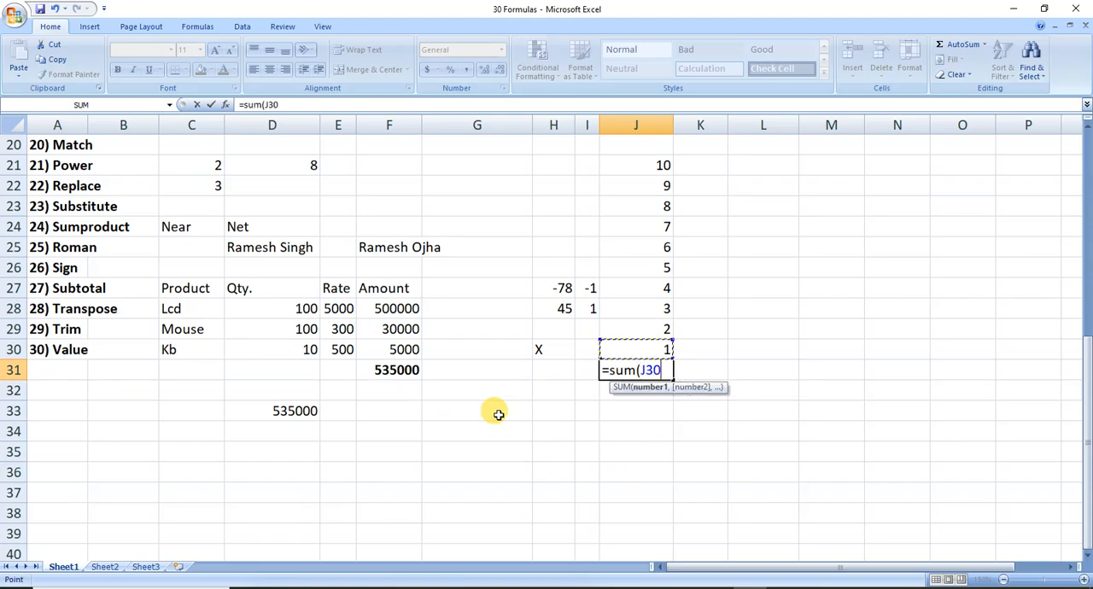
key("ctrl+shift+Up")
type(")")
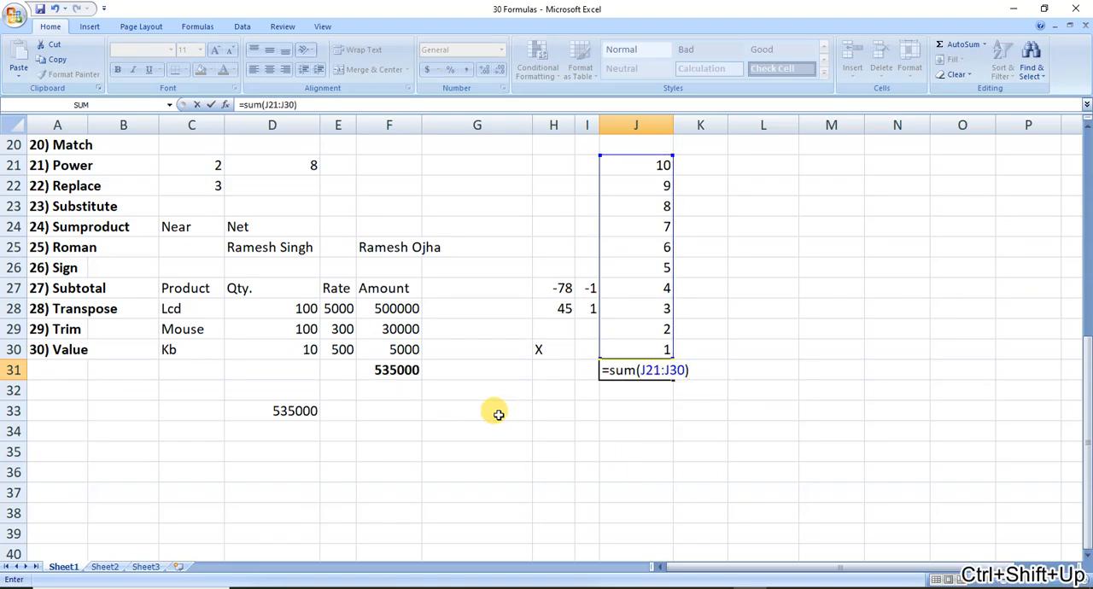
key("Return")
key("Up")
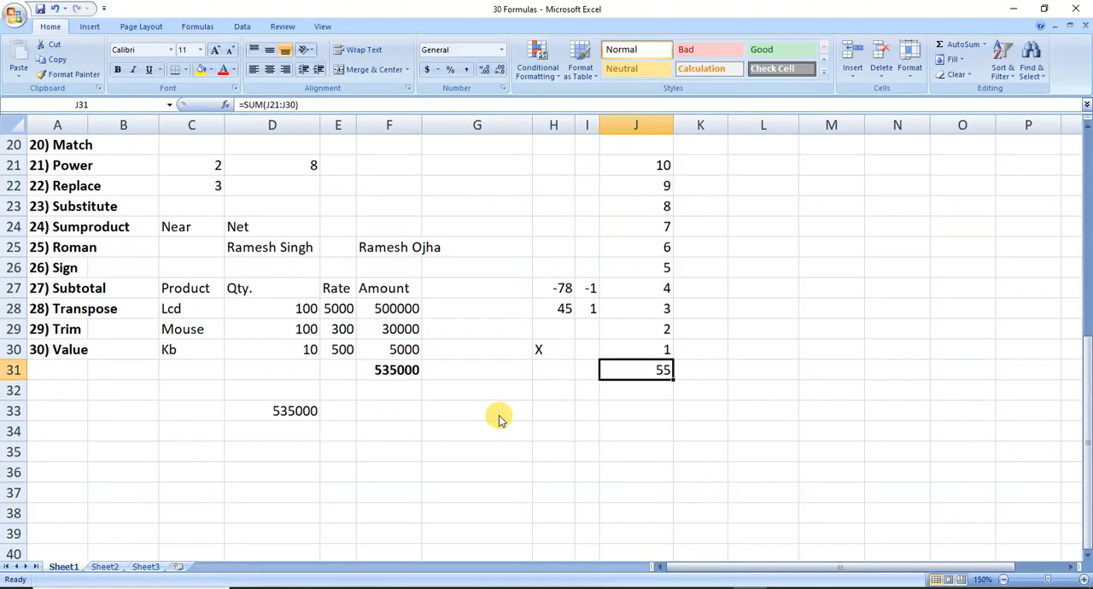
type("=max")
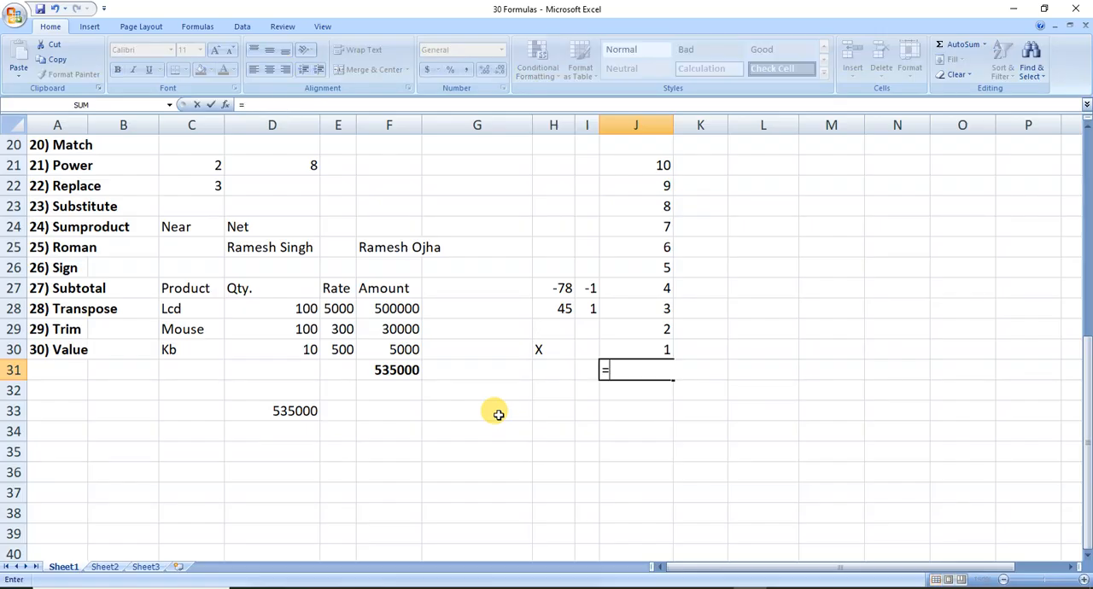
key("Escape")
key("Escape")
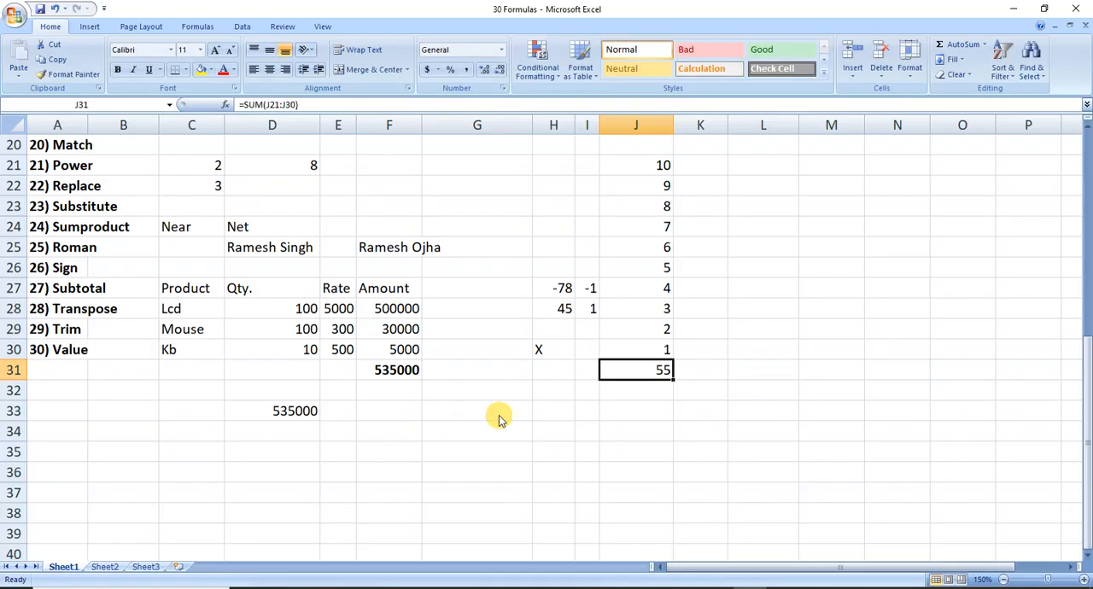
Replace the formula in cell J31 with =SUBTOTAL(9,J21:J30), using function number 9 for SUM.
type("=s")
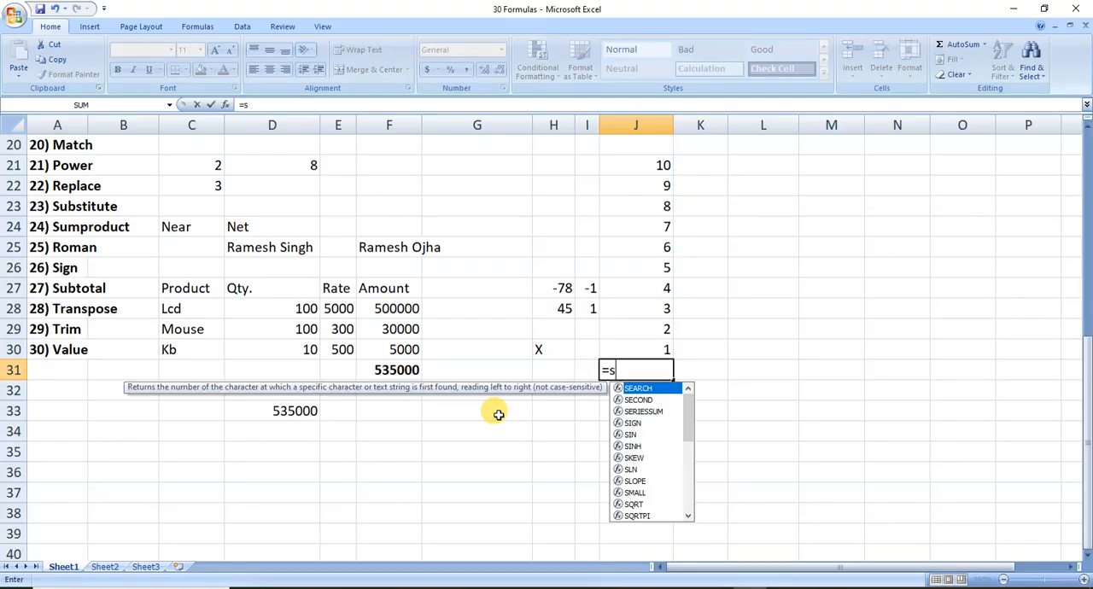
type("ubto")
key("Tab")
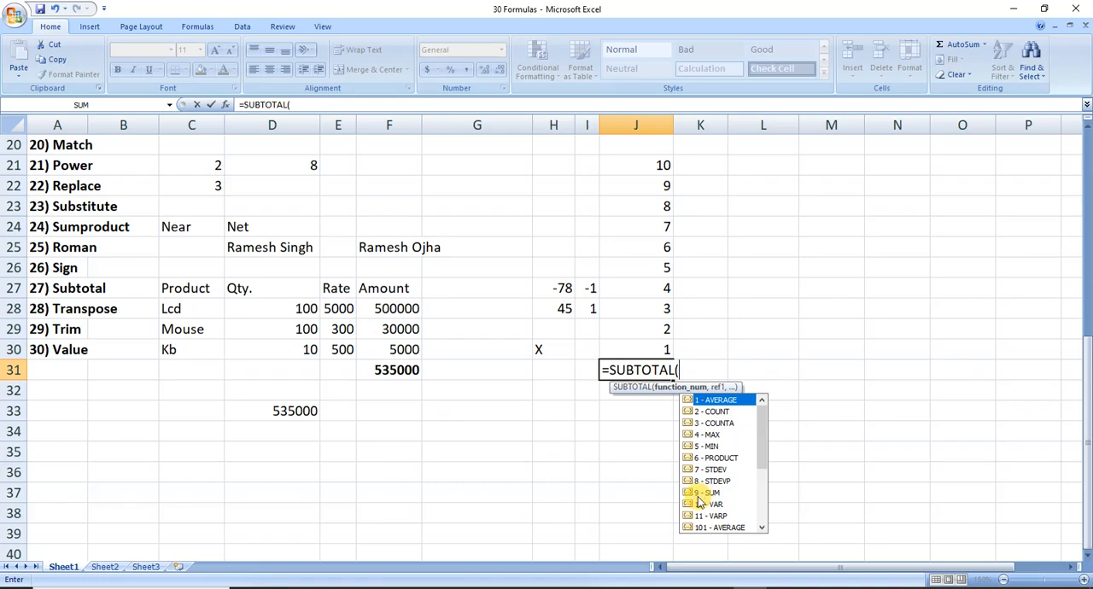
type("9")
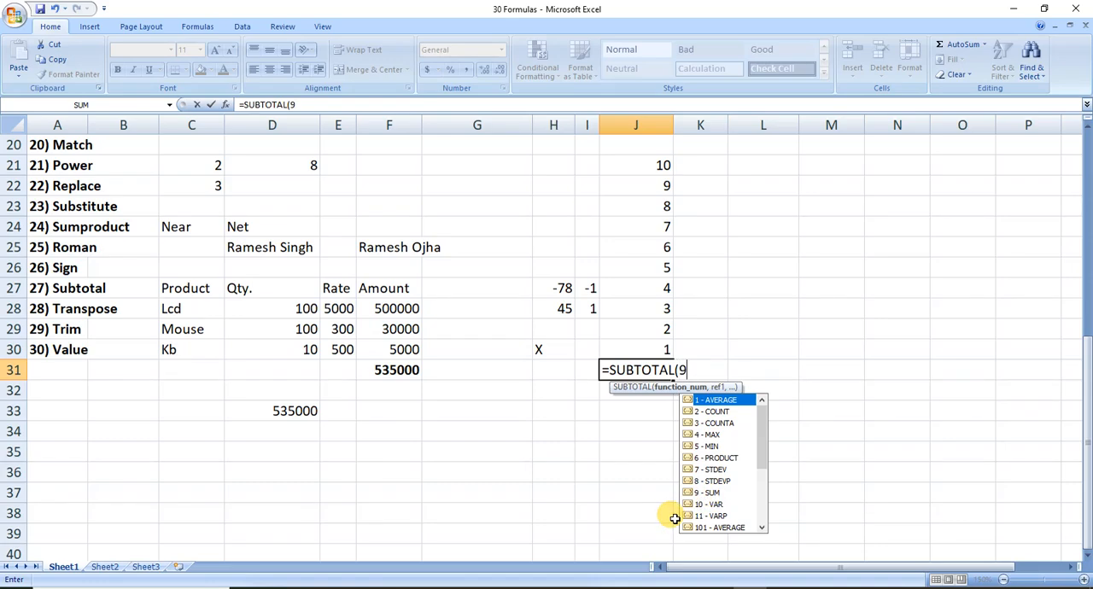
type(",")
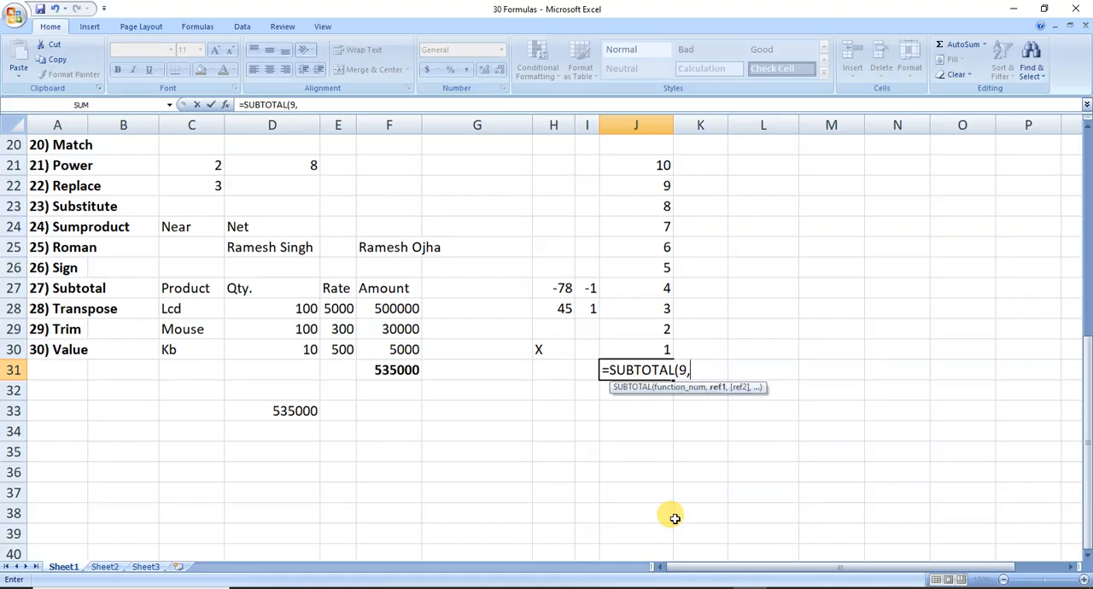
left_click_drag(630, 163, 630, 342)
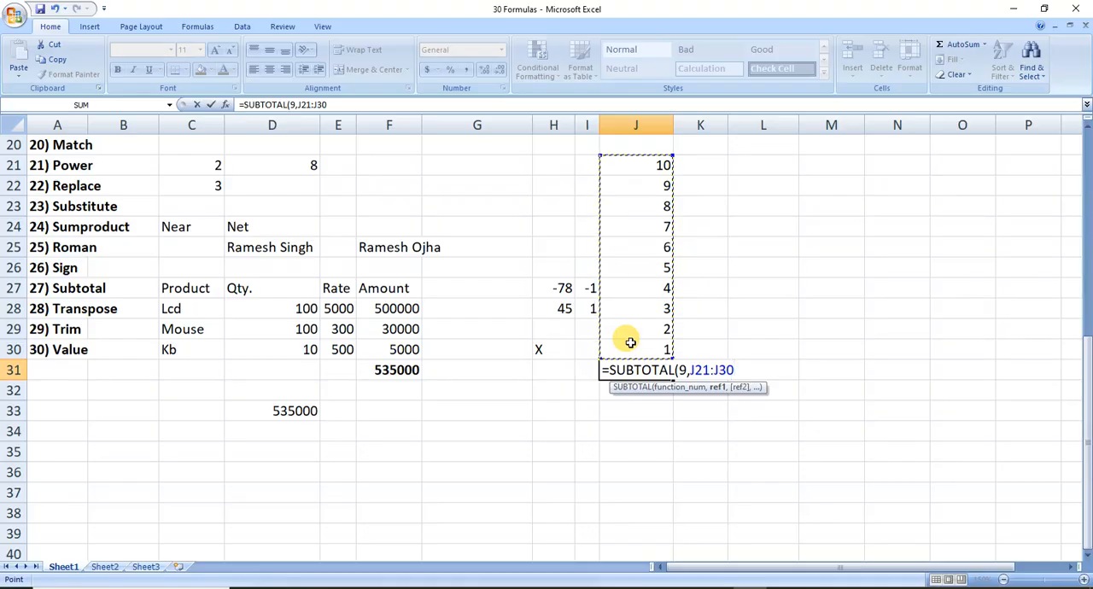
type(")")
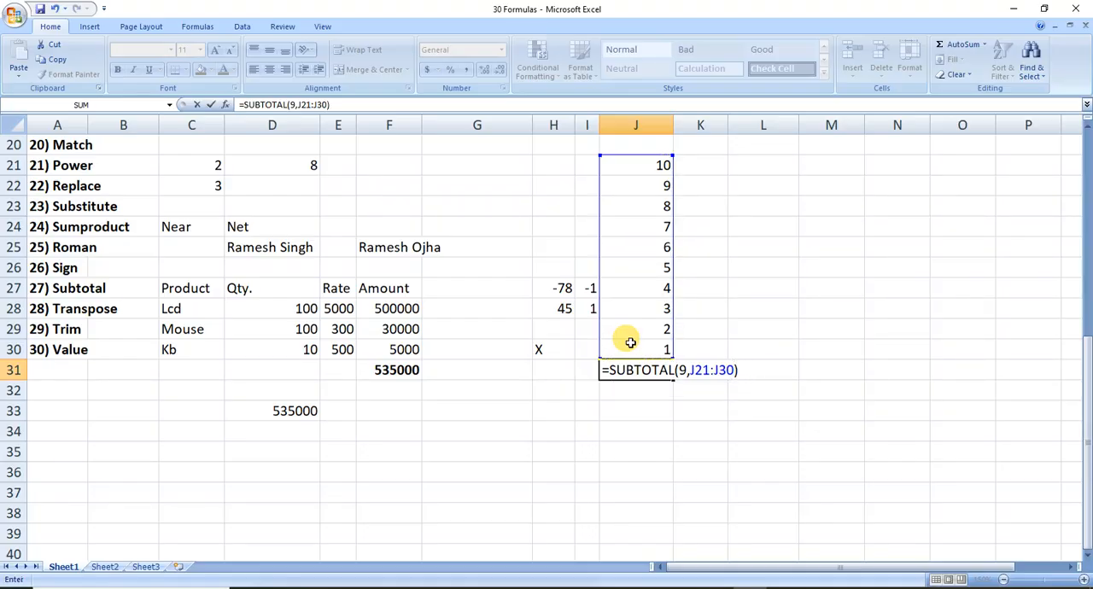
key("ctrl+Return")
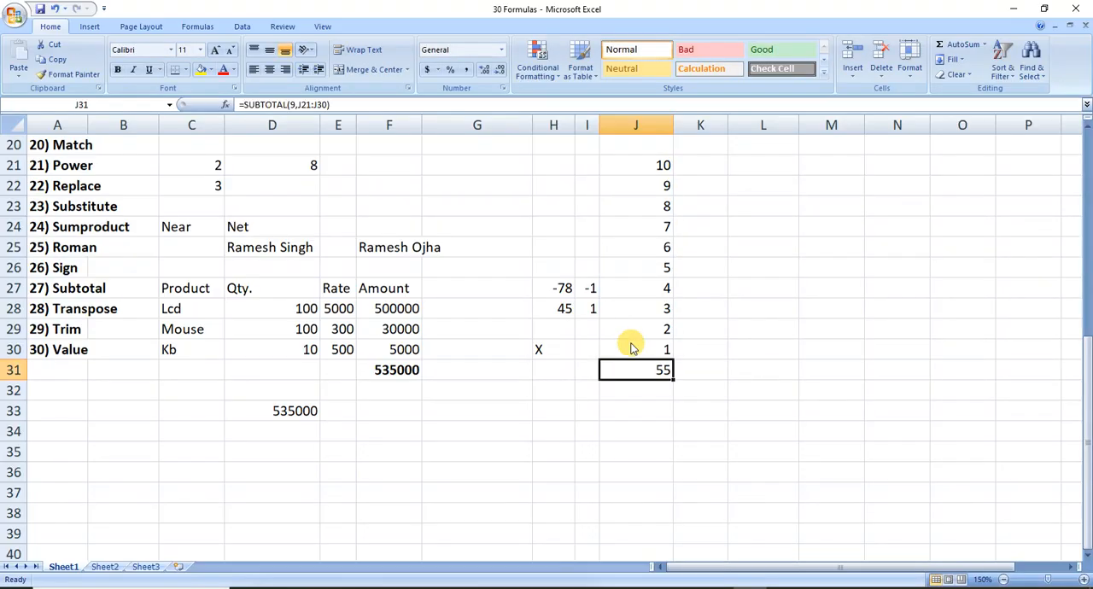
Clear the function number from the SUBTOTAL formula in cell J31 and pick out 4 - MAX among the available functions.
key("F2")
key("Left")
key("Left")
key("Left")
key("Left")
key("Left")
key("Left")
key("Left")
key("Left")
key("Left")
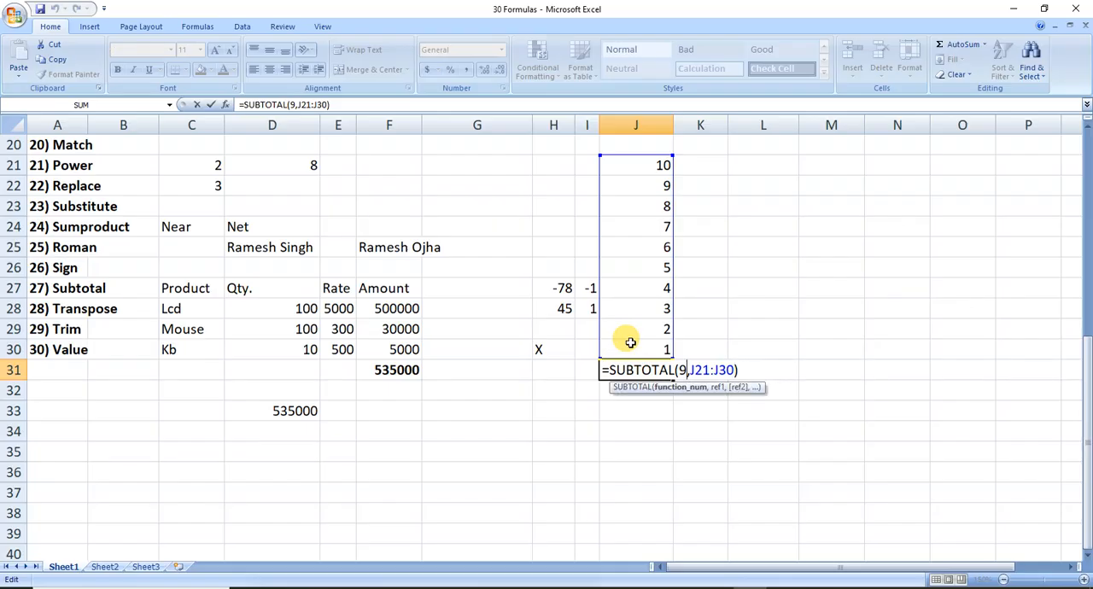
key("BackSpace")
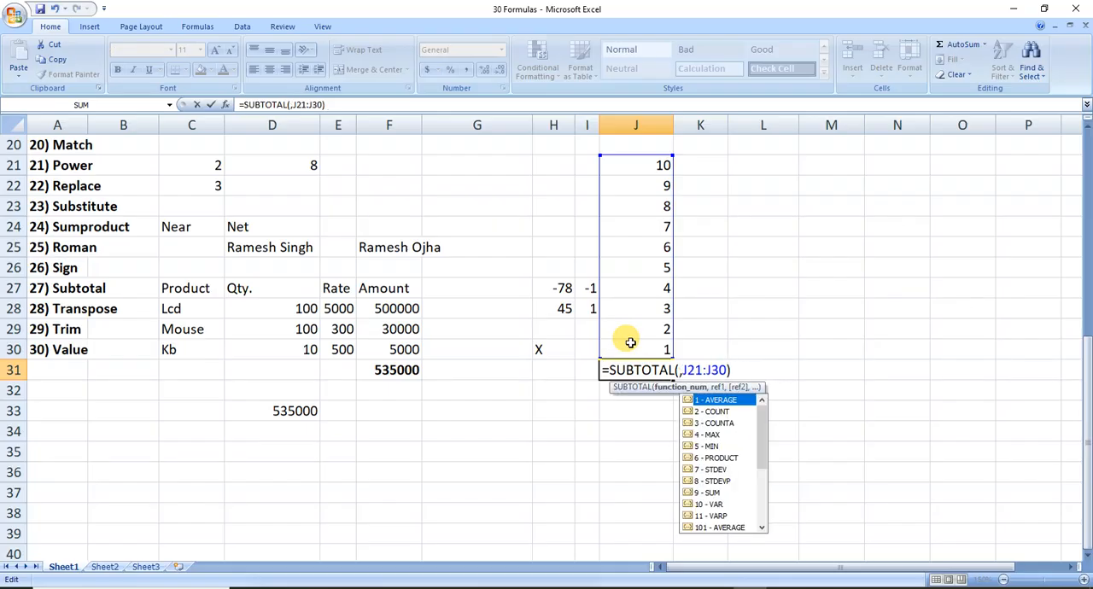
key("Down")
key("Down")
key("Down")
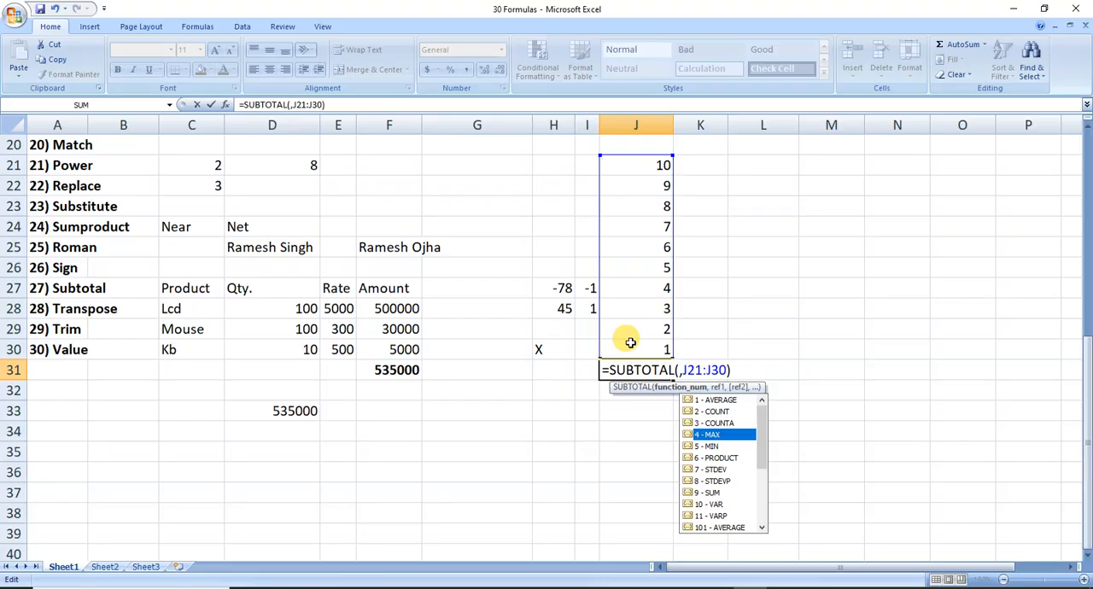
key("Return")
Set the SUBTOTAL function number in cell J31 to 4 for MAX, making =SUBTOTAL(4,J21:J30), and save the workbook.
key("Up")
key("F2")
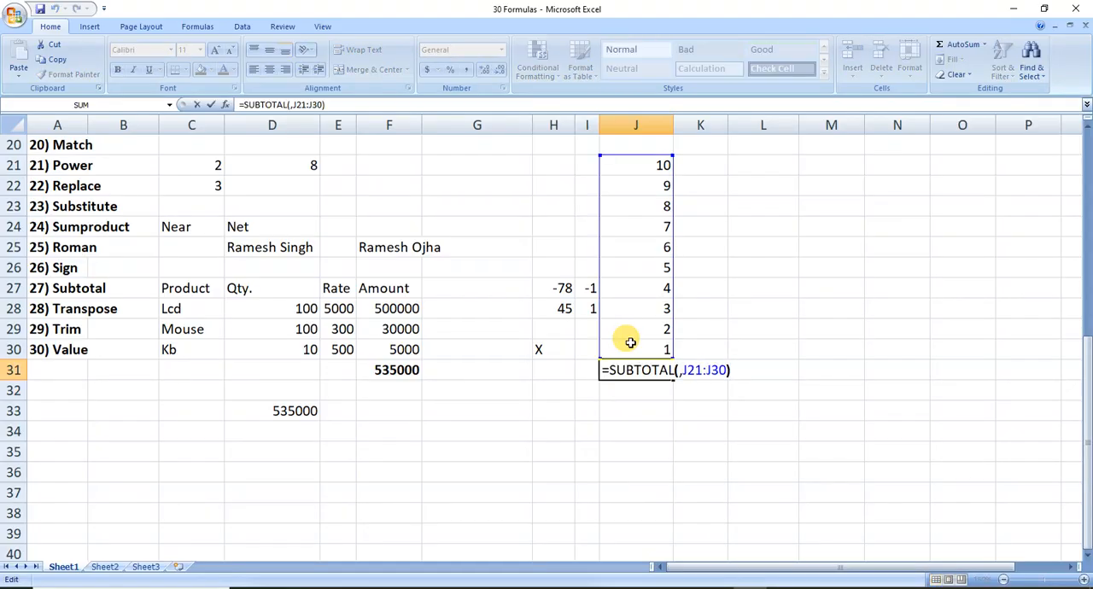
key("Left")
key("Left")
key("Left")
key("Left")
key("Left")
key("Left")
key("Left")
key("Left")
key("Left")
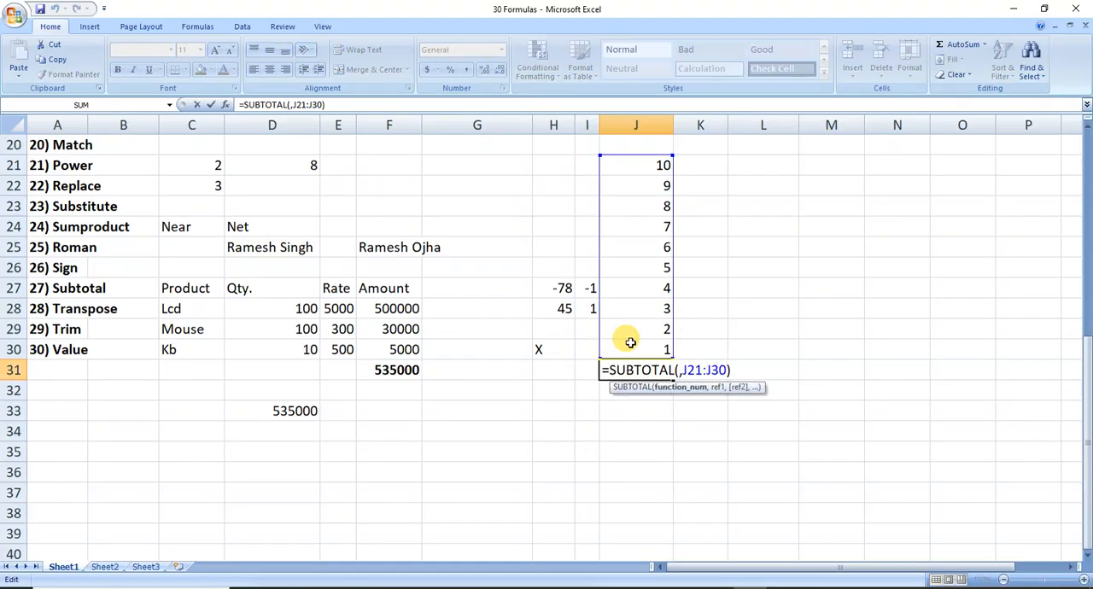
type("4")
key("Return")
key("Up")
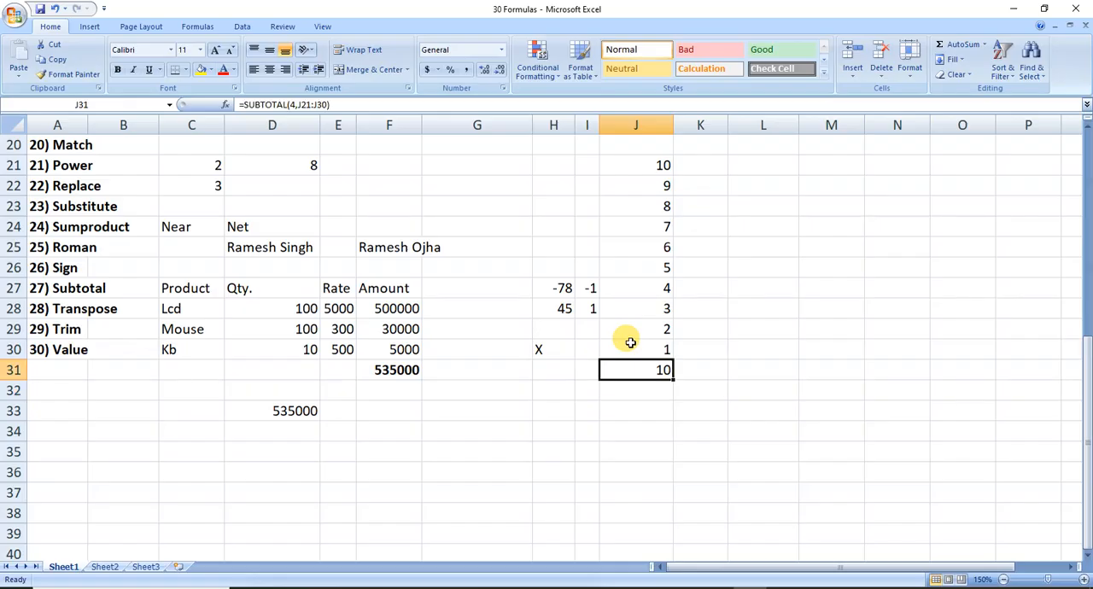
key("ctrl+s")
Look over the last entries of the formula list in column A and the SUBTOTAL example in cell J31.
key("Left")
key("Left")
key("Left")
key("Left")
key("Left")
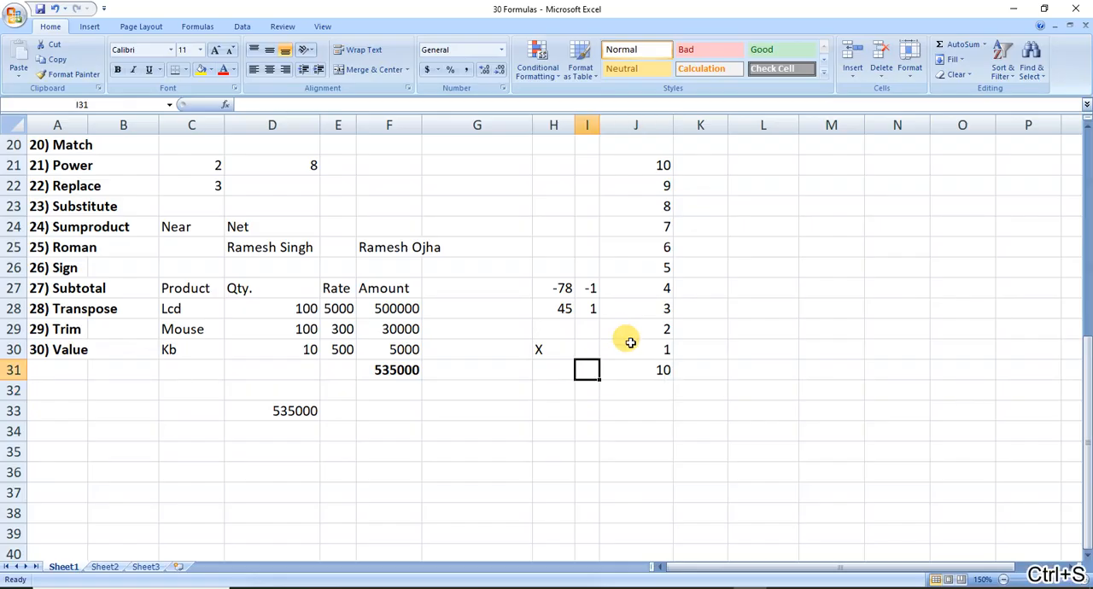
key("Home")
key("Up")
key("Up")
key("Up")
key("Up")
key("Down")
key("Down")
key("Down")
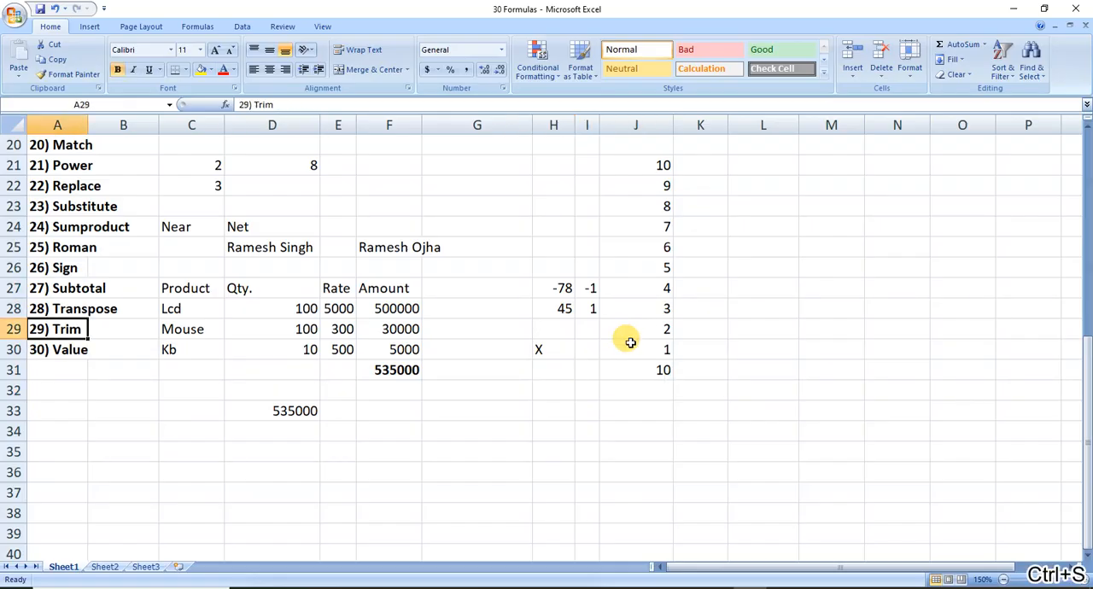
key("Up")
key("Up")
key("Up")
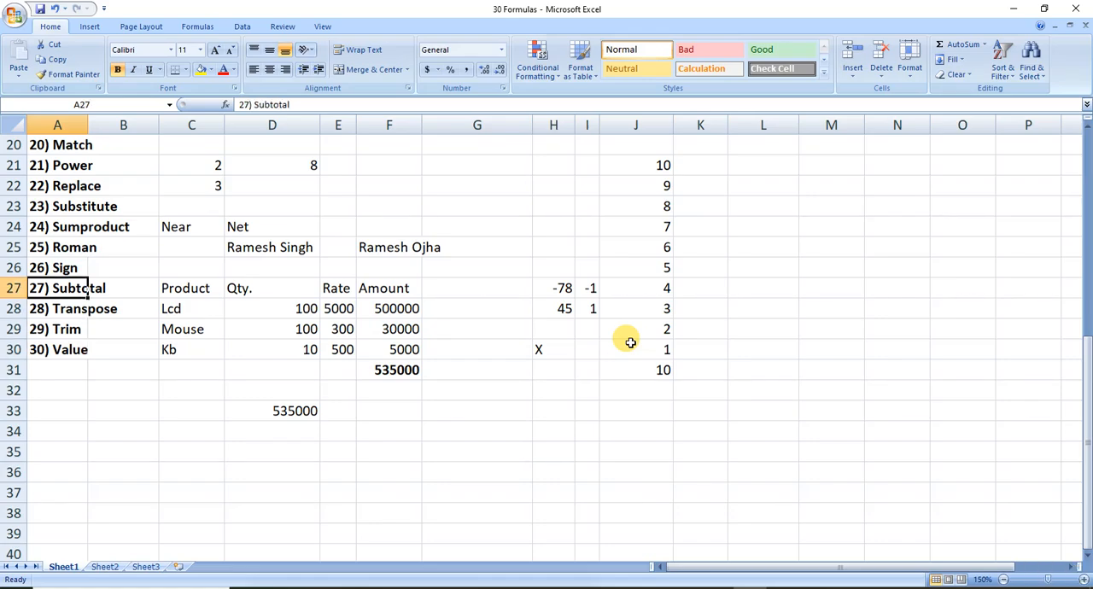
key("Right")
key("Right")
key("Right")
key("Right")
key("Right")
key("Right")
key("Right")
key("Right")
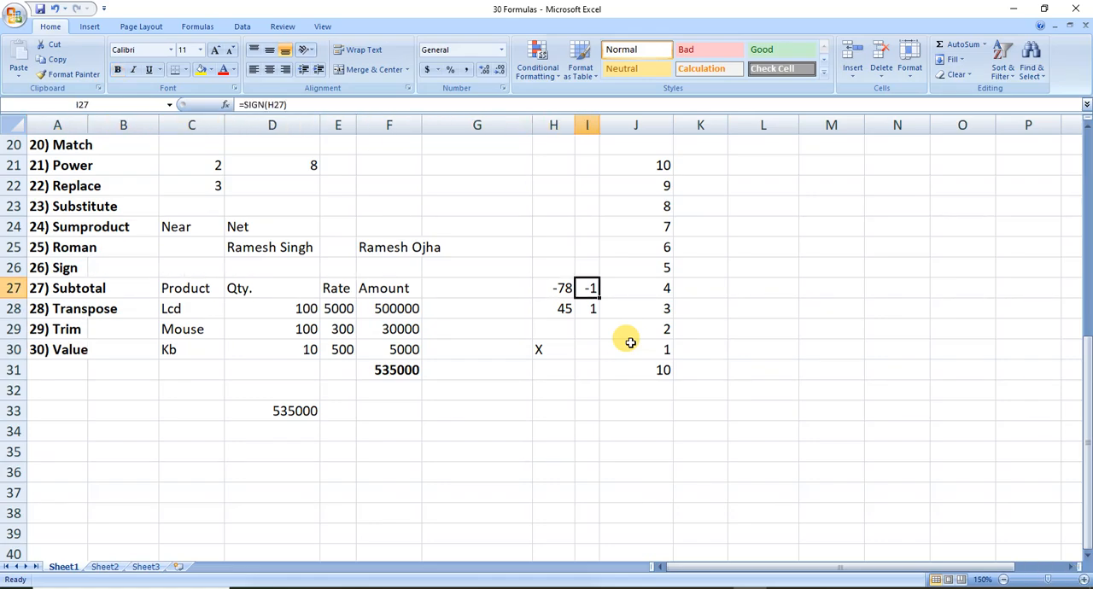
key("Down")
key("Down")
key("Down")
key("Down")
key("Right")
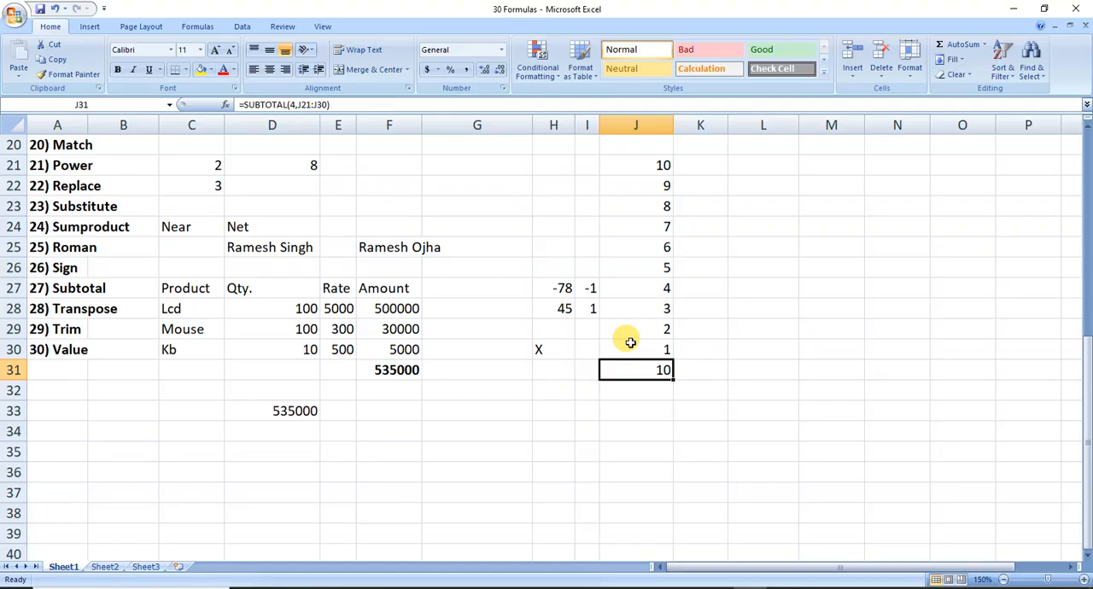
key("Right")
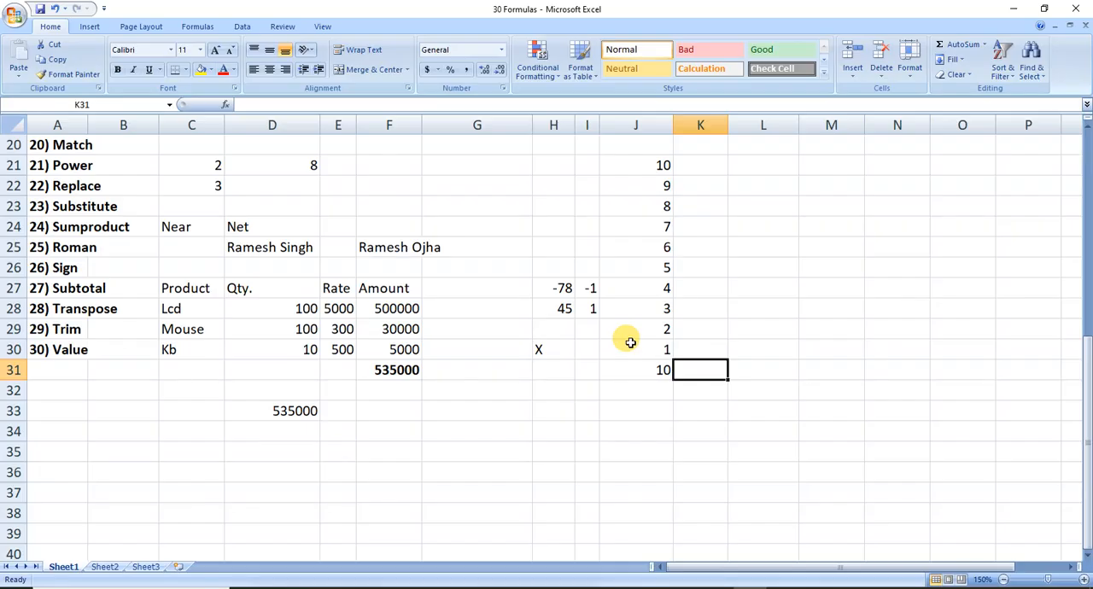
key("Left")
key("Left")
key("Left")
key("Left")
key("Left")
key("Left")
key("Left")
key("Left")
key("Left")
key("Left")
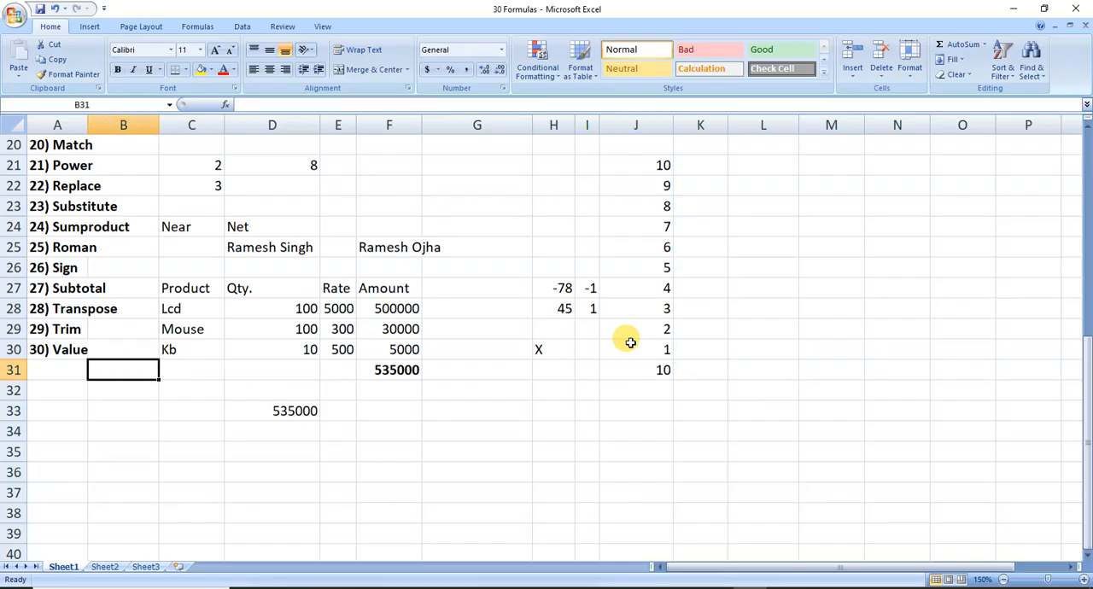
key("Up")
key("Up")
key("Up")
key("Down")
key("Down")
key("Up")
key("Up")
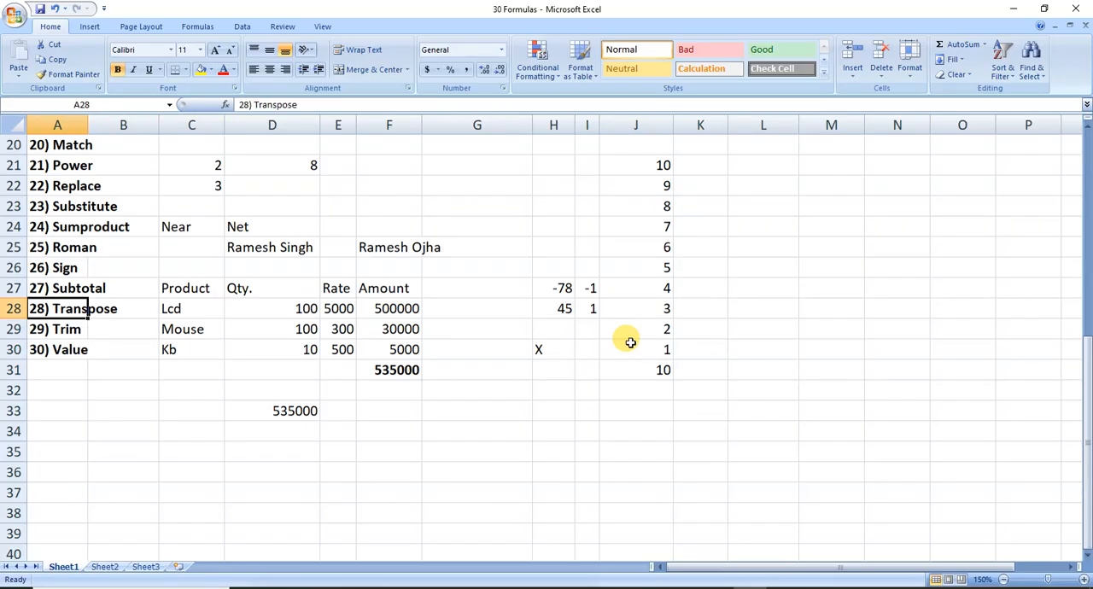
Enter the word "text" with leading spaces in cell G33 as the TRIM sample.
key("Down")
key("Down")
key("Down")
key("Down")
key("Down")
key("Right")
key("Right")
key("Right")
key("Right")
key("Right")
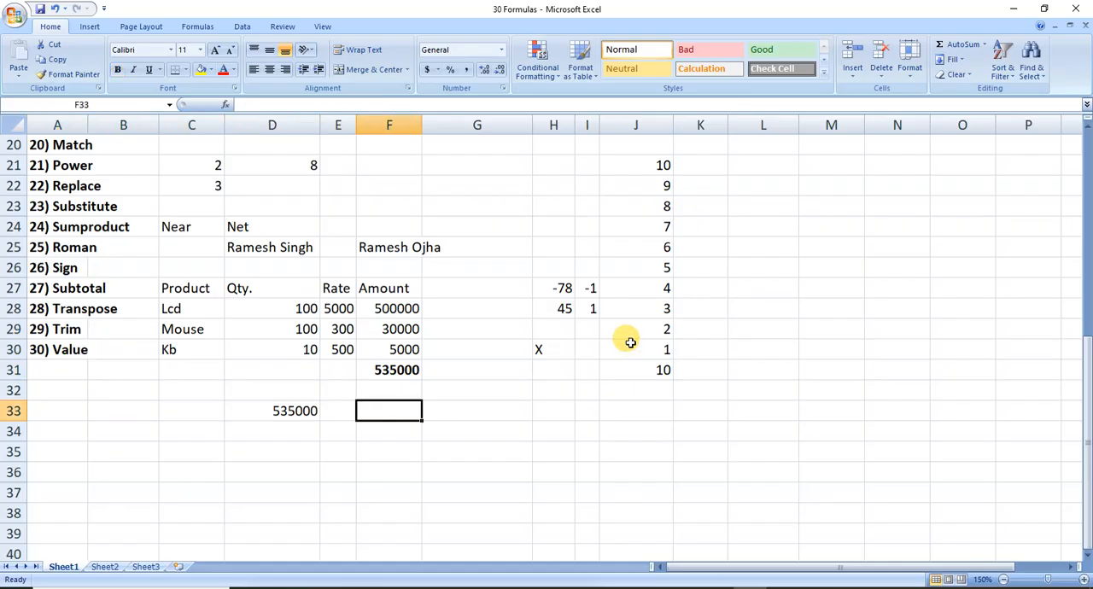
key("Right")
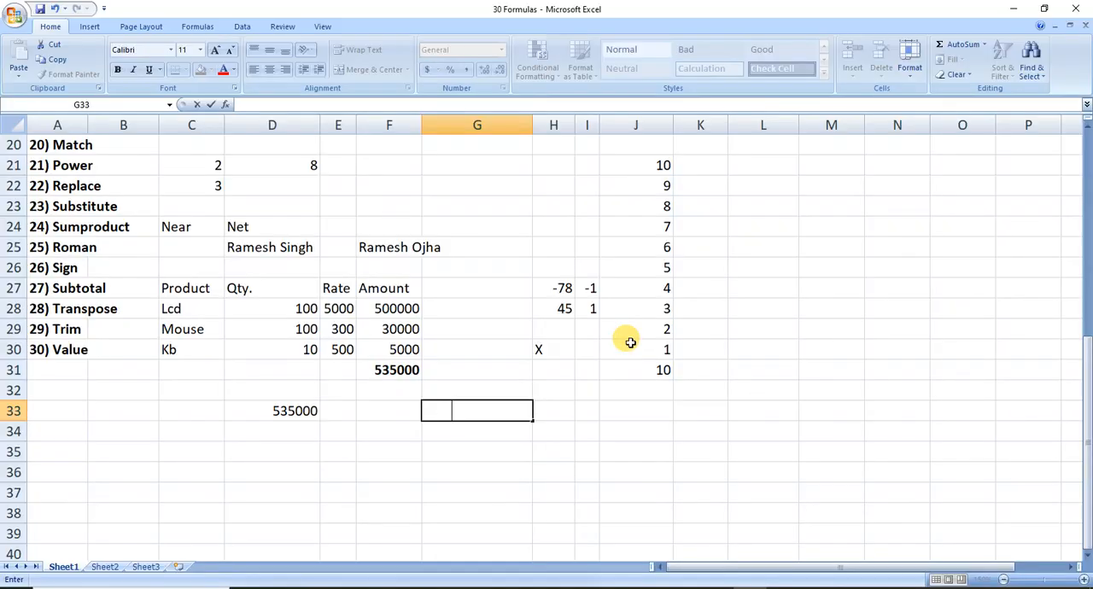
type("text")
key("ctrl+Return")
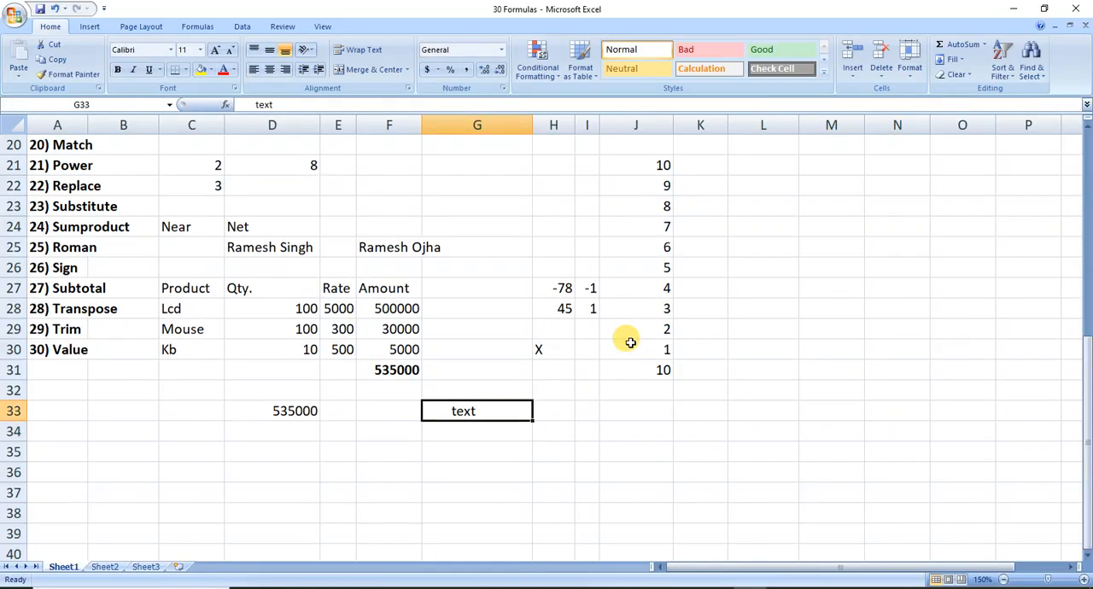
Remove the extra spaces from the sample text with =TRIM(G33) in cell H33.
key("Right")
type("=tri")
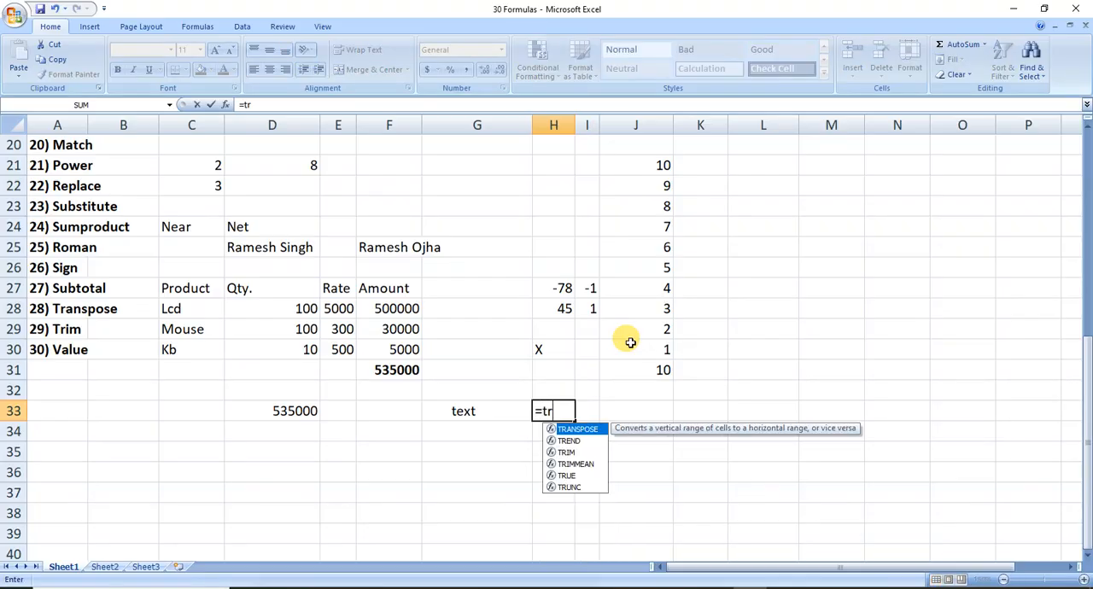
key("Tab")
key("Left")
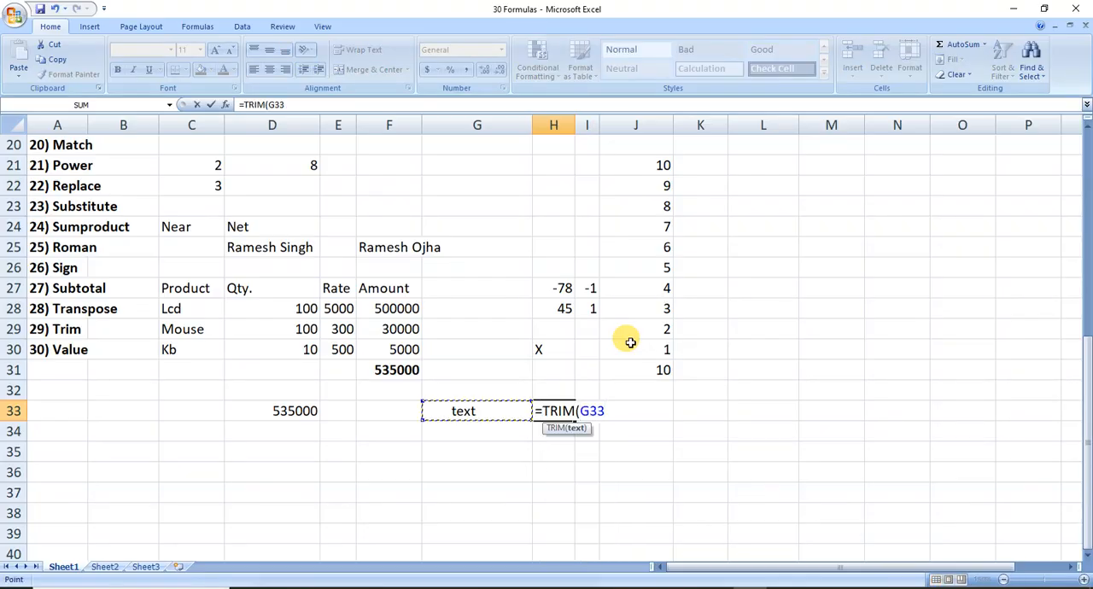
type(")")
key("Return")
key("Up")
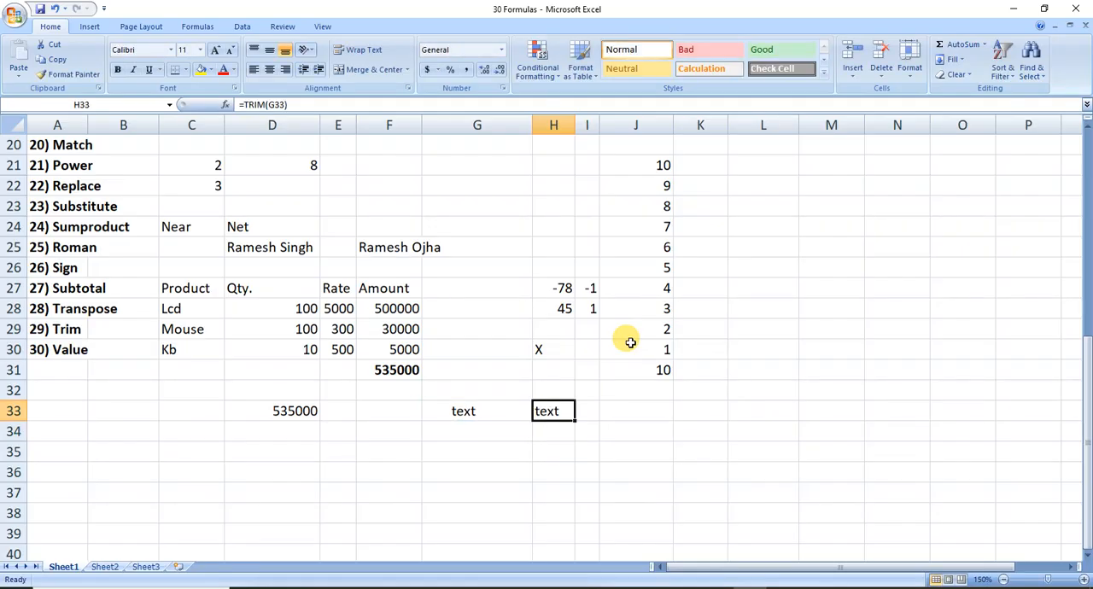
Compare the sample text in G33 with the TRIM formula in H33 and save the workbook.
key("Down")
key("Up")
key("Left")
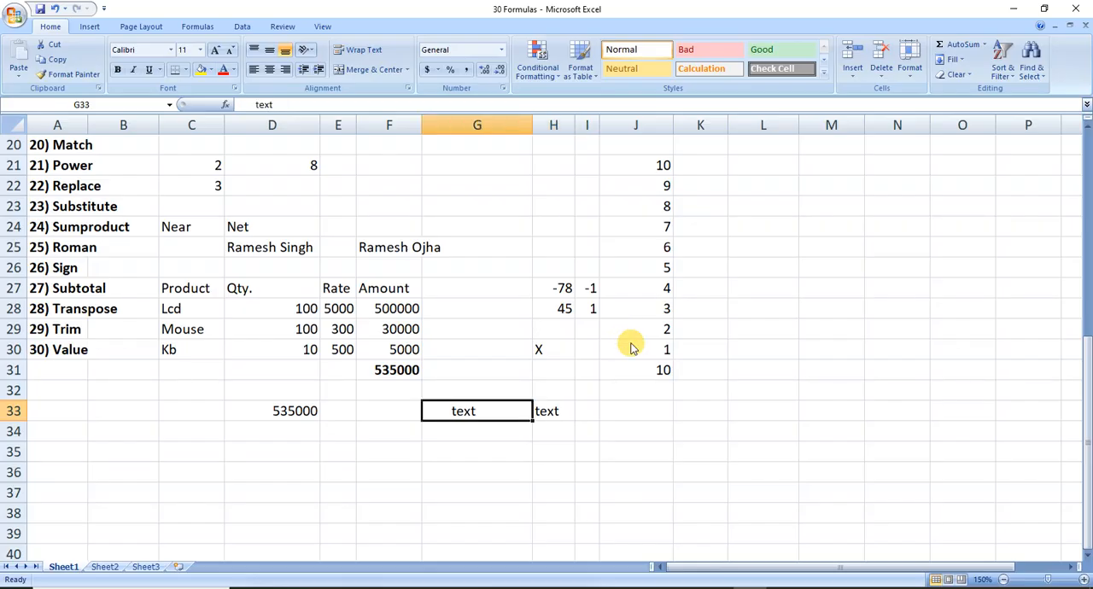
key("Right")
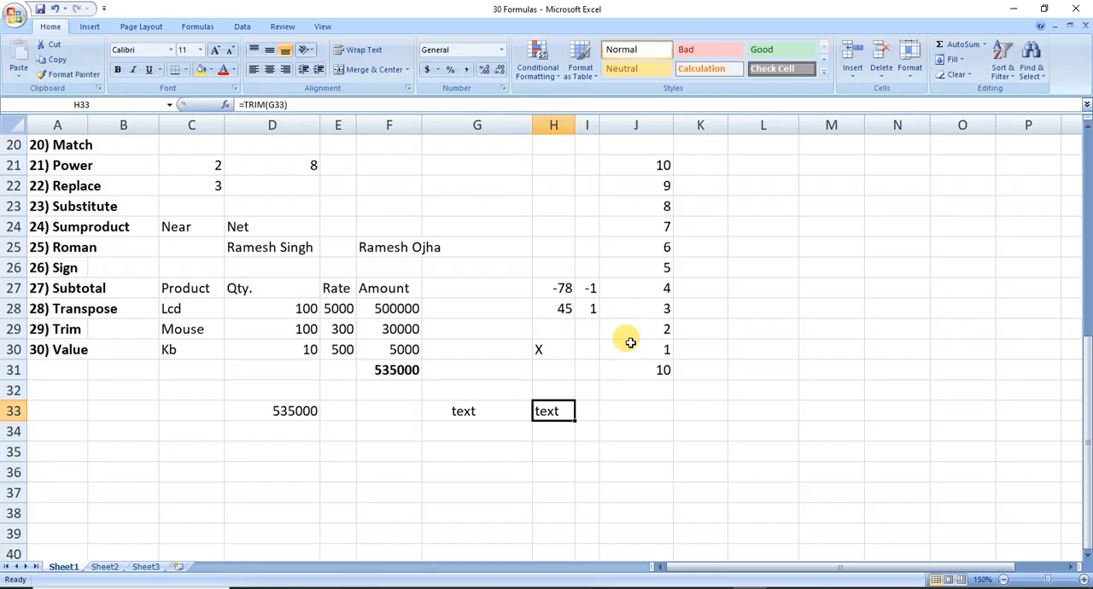
key("ctrl+s")
Enter the numbers 34, 45 and 56 in cells F34:F36 for the VALUE example.
key("Left")
key("Home")
key("Up")
key("Up")
key("Up")
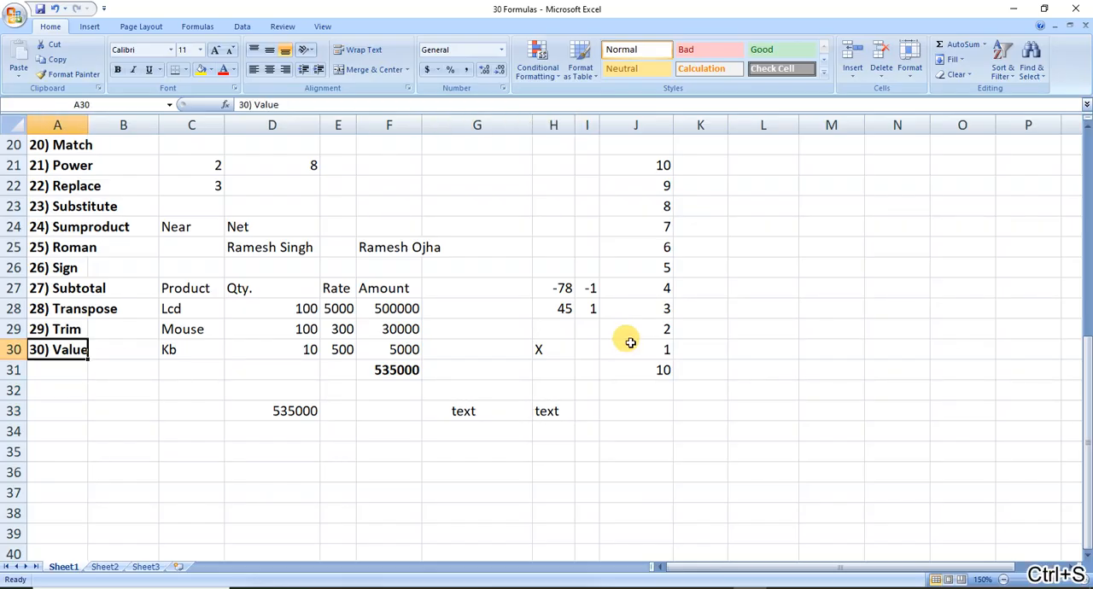
key("Down")
key("Down")
key("Down")
key("Right")
key("Right")
key("Right")
key("Right")
key("Down")
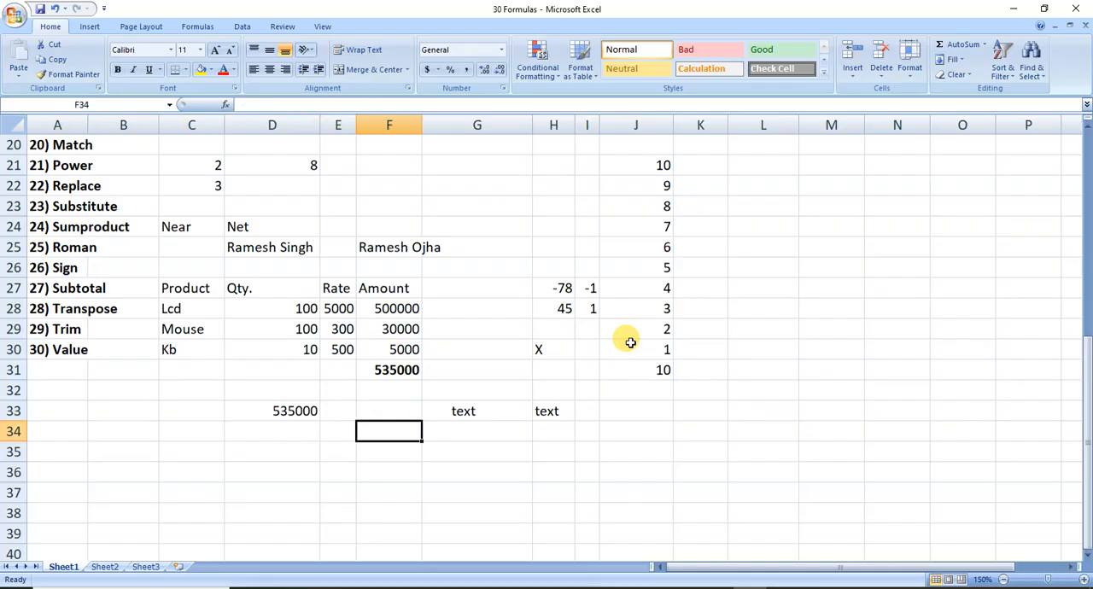
type("34")
key("Return")
type("45")
key("Return")
type("56")
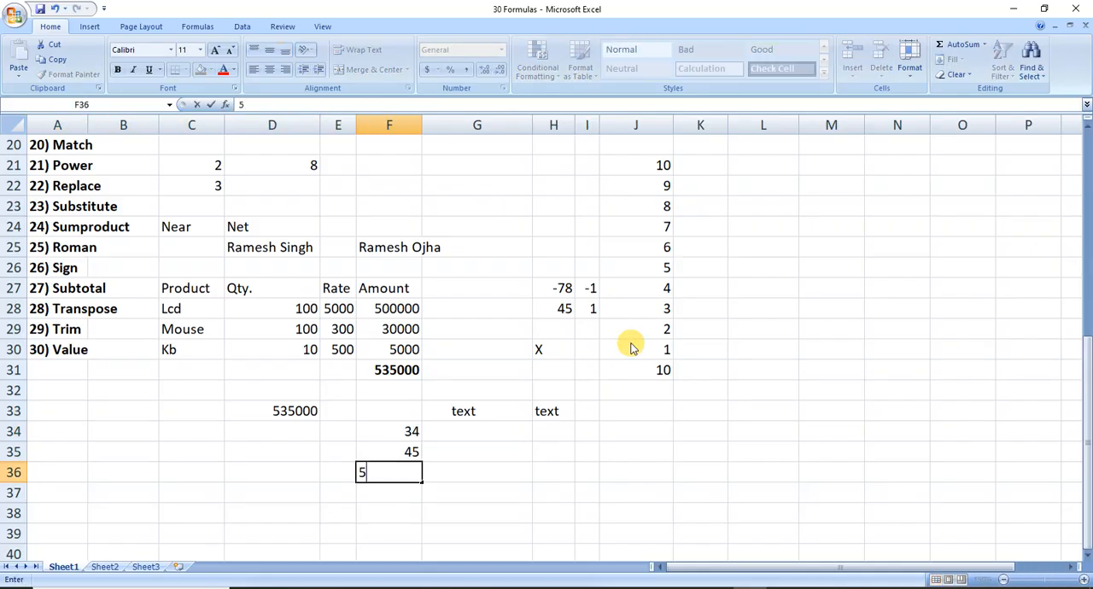
key("Up")
key("Up")
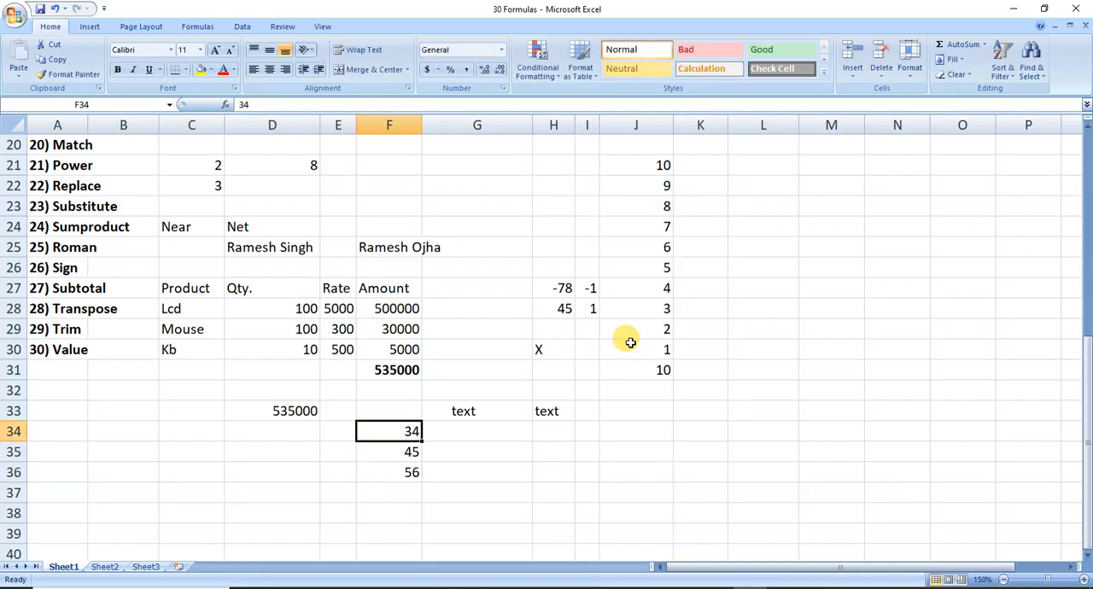
Apply accounting currency formats to the sample numbers: dollar for F34, English (United Kingdom) pound for F35 and euro for F36.
left_click(426, 70)
left_click(369, 444)
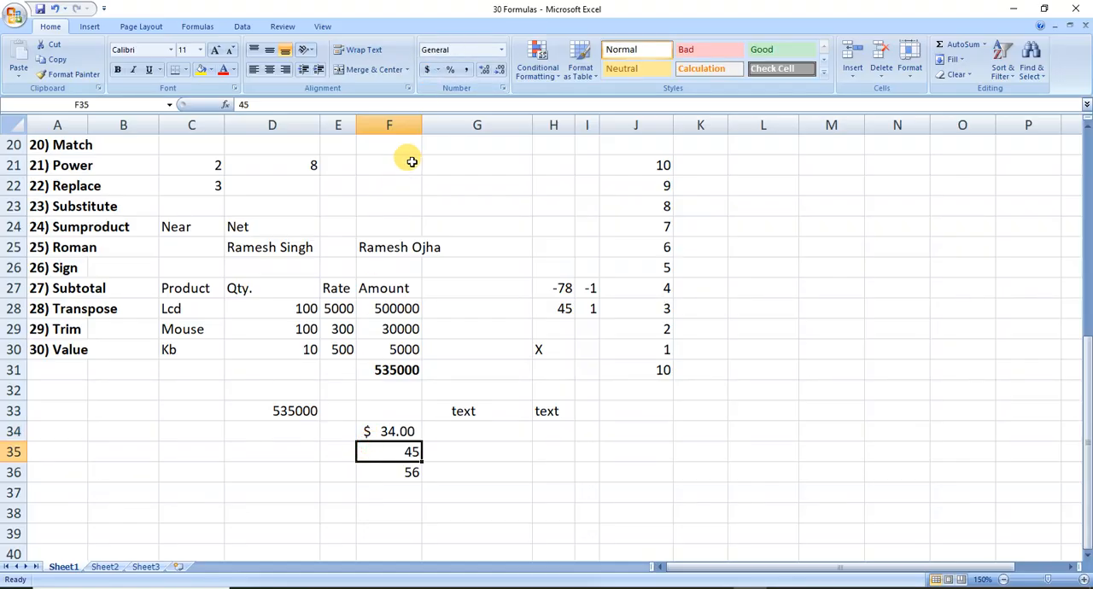
left_click(436, 72)
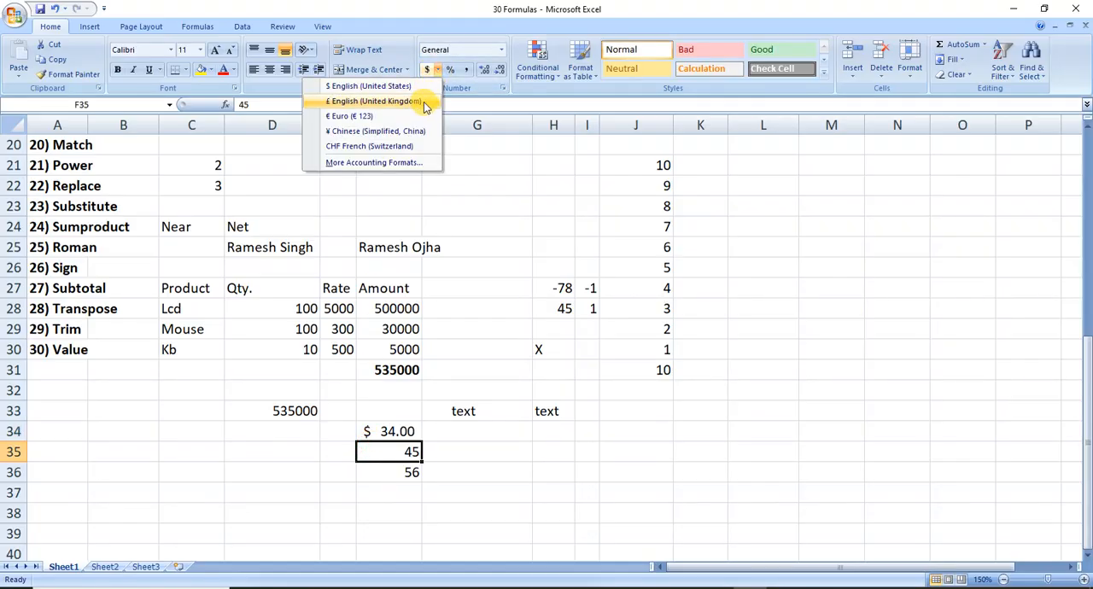
left_click(422, 101)
left_click(383, 472)
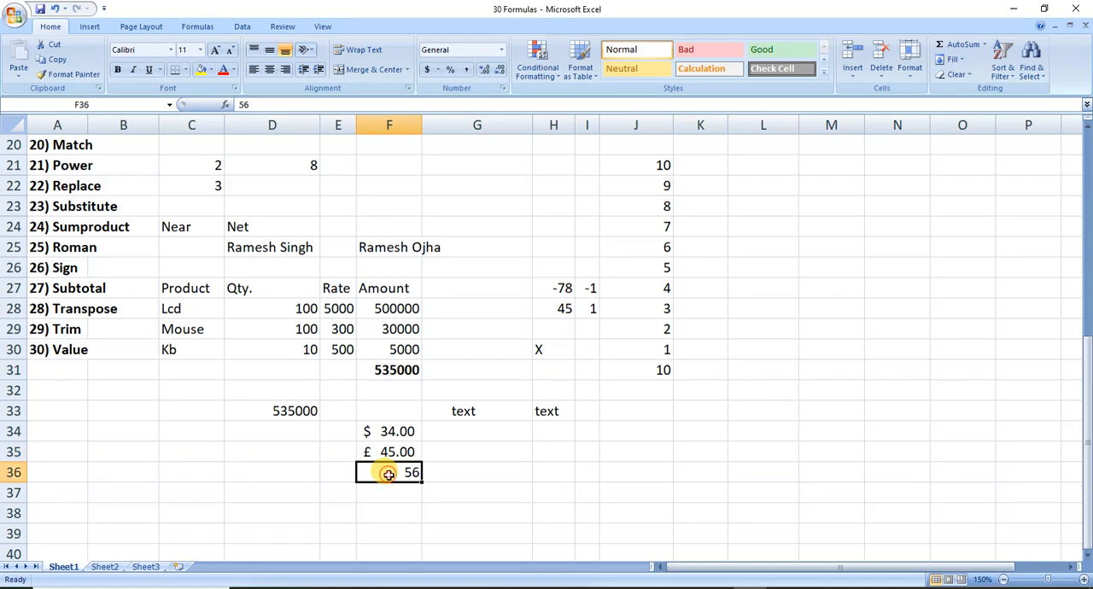
left_click(436, 72)
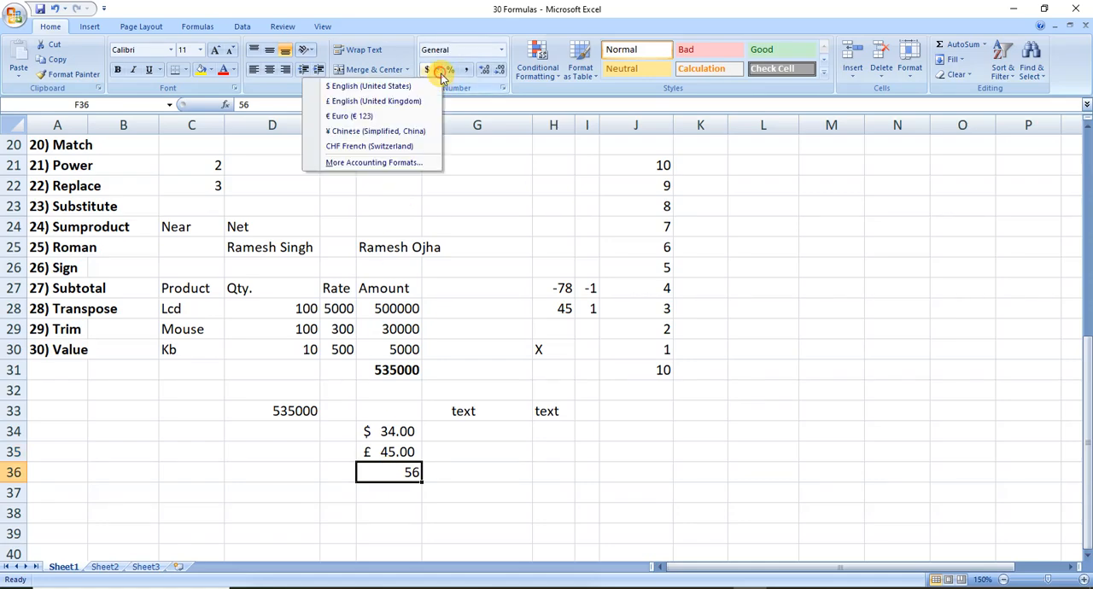
left_click(399, 117)
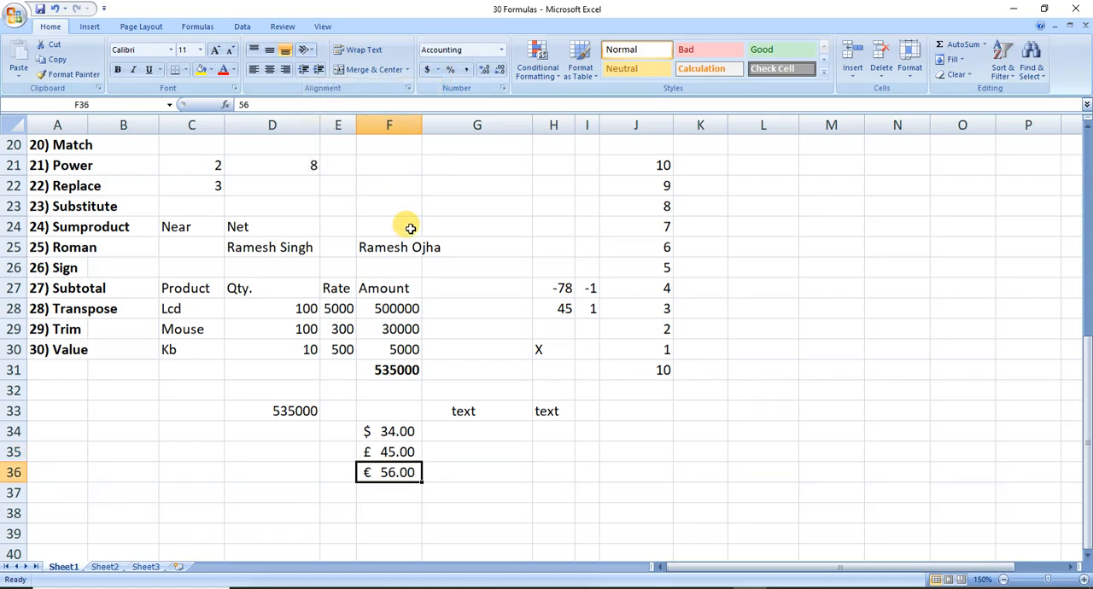
Convert the dollar amount to a plain number with =VALUE(F34) in cell G34.
left_click(500, 431)
type("=value")
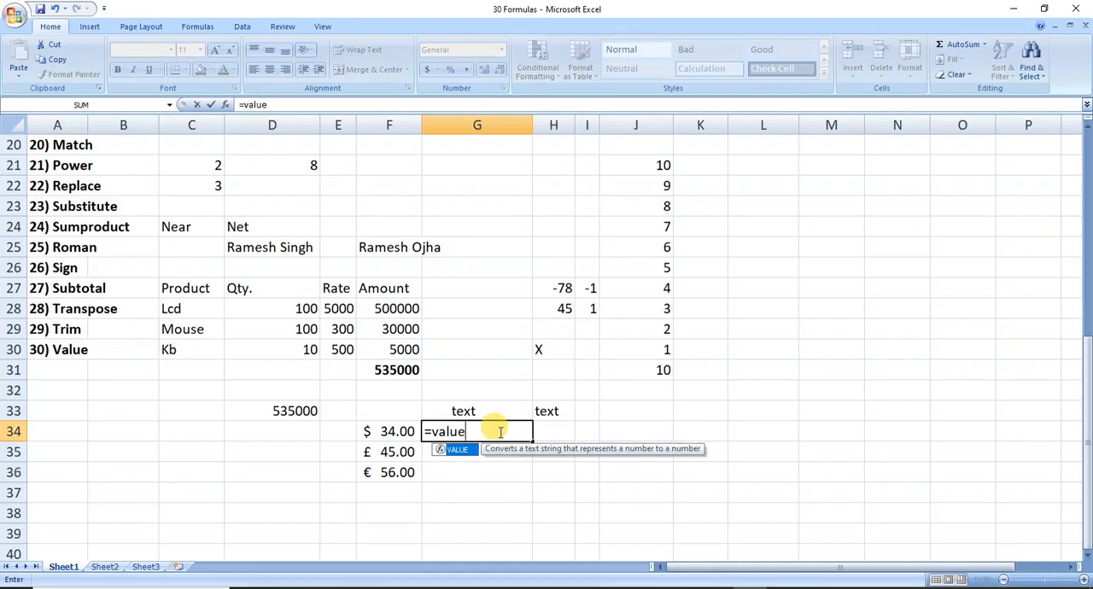
key("Tab")
key("Left")
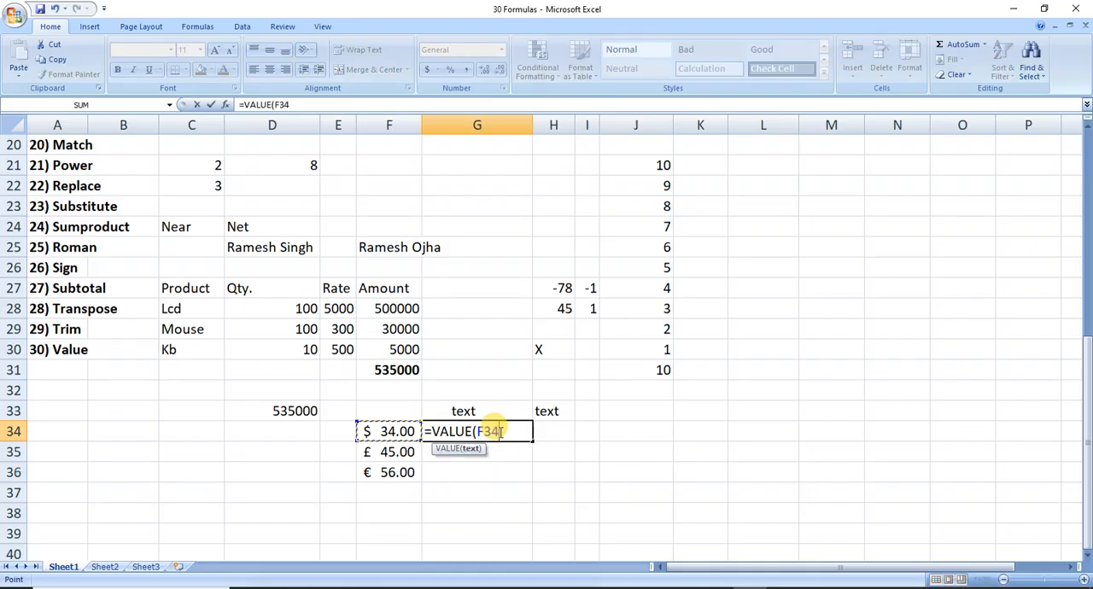
type(")")
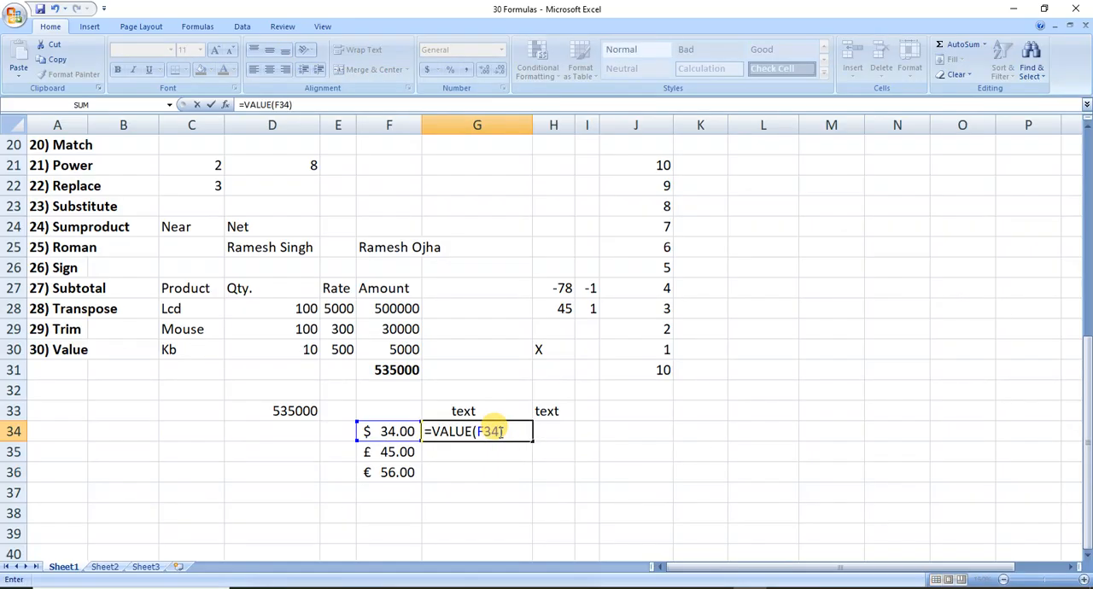
left_click(499, 431)
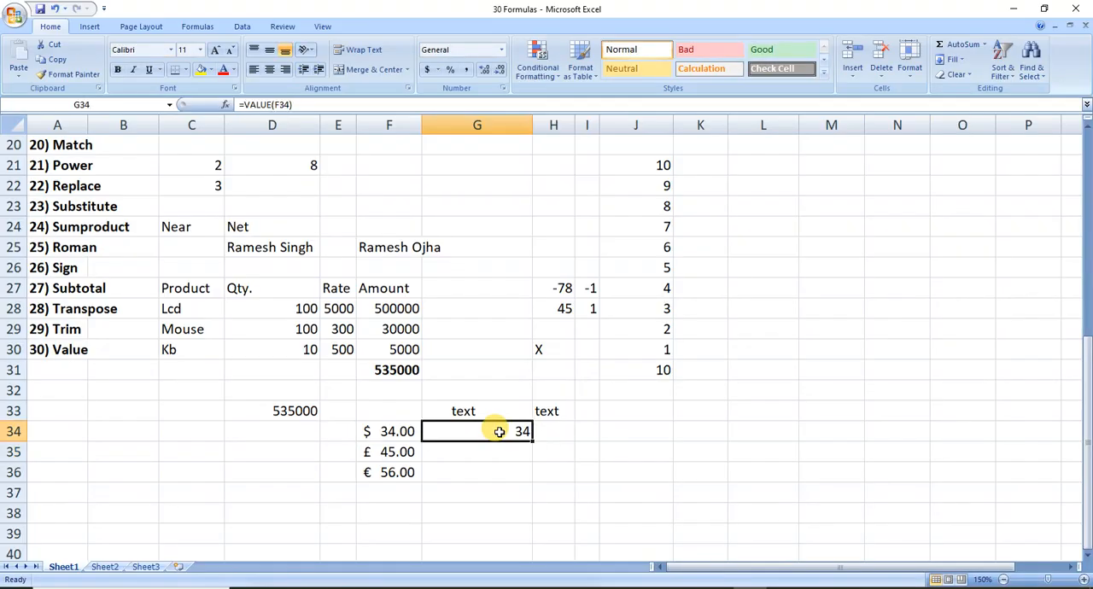
Fill the VALUE formula from G34 down through G36 for the pound and euro amounts and save the workbook.
key("shift+Down")
key("shift+Down")
key("ctrl+d")
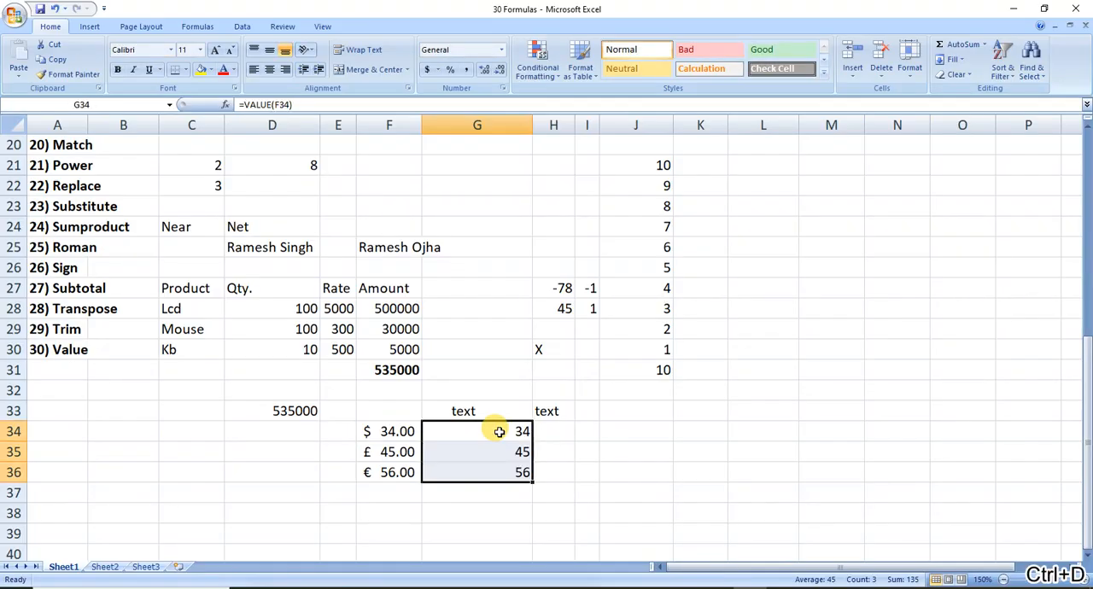
key("ctrl+s")
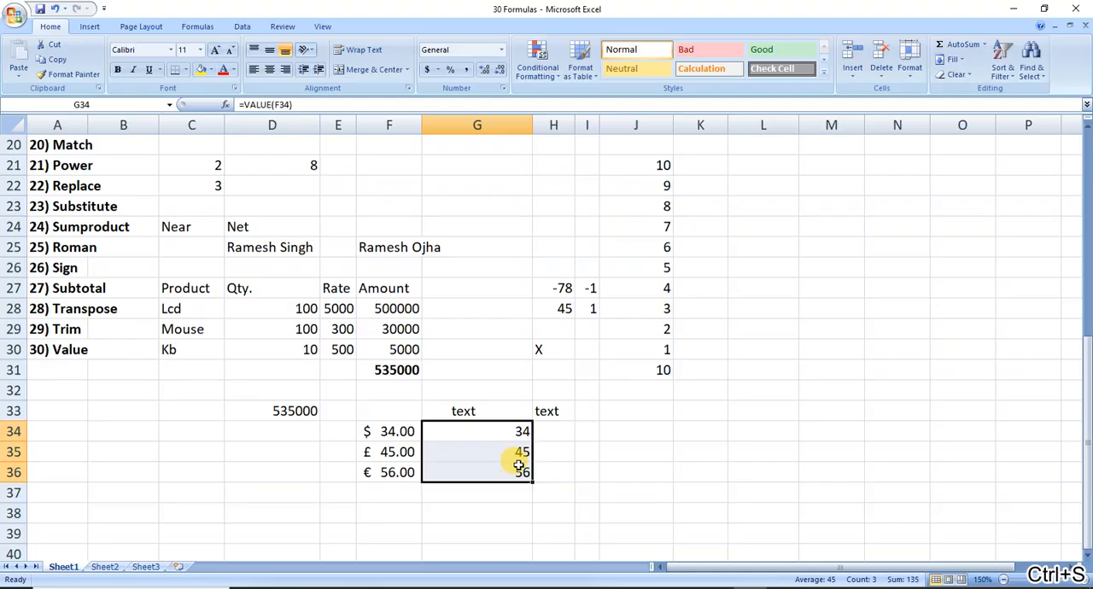
left_click(391, 431)
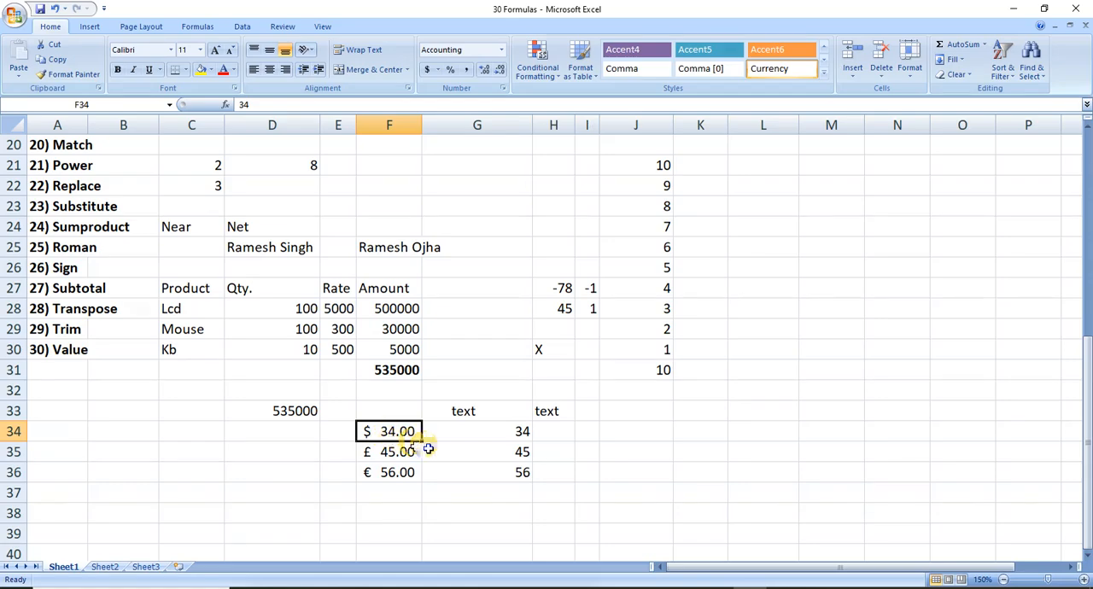
left_click_drag(470, 431, 471, 465)
key("ctrl+s")
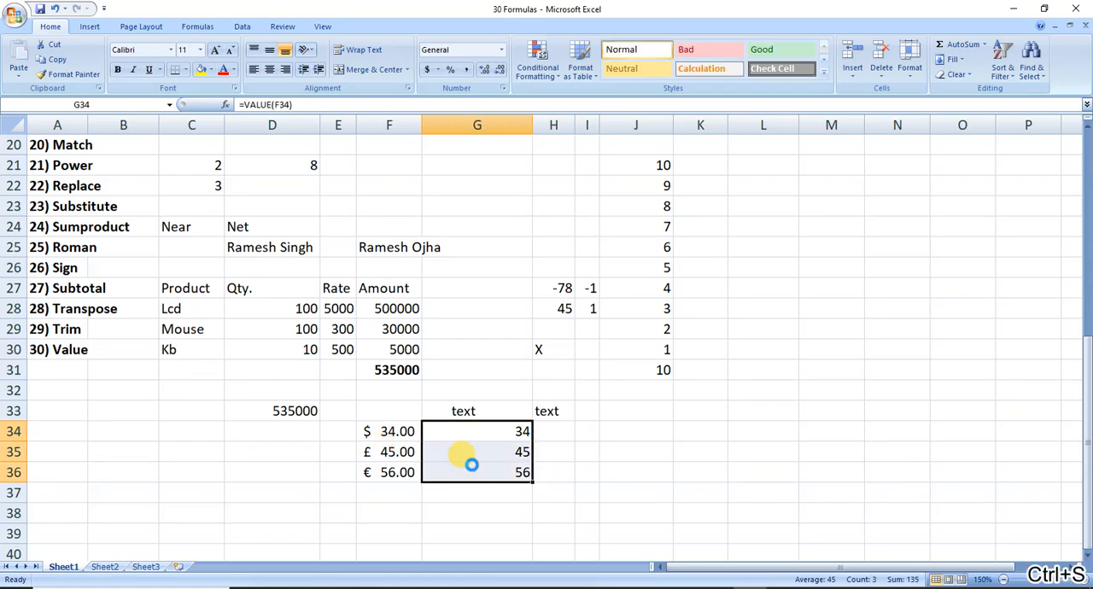
Enter the months Jan, Feb and Mar in cells K33:K35 for the TRANSPOSE example.
left_click(88, 313)
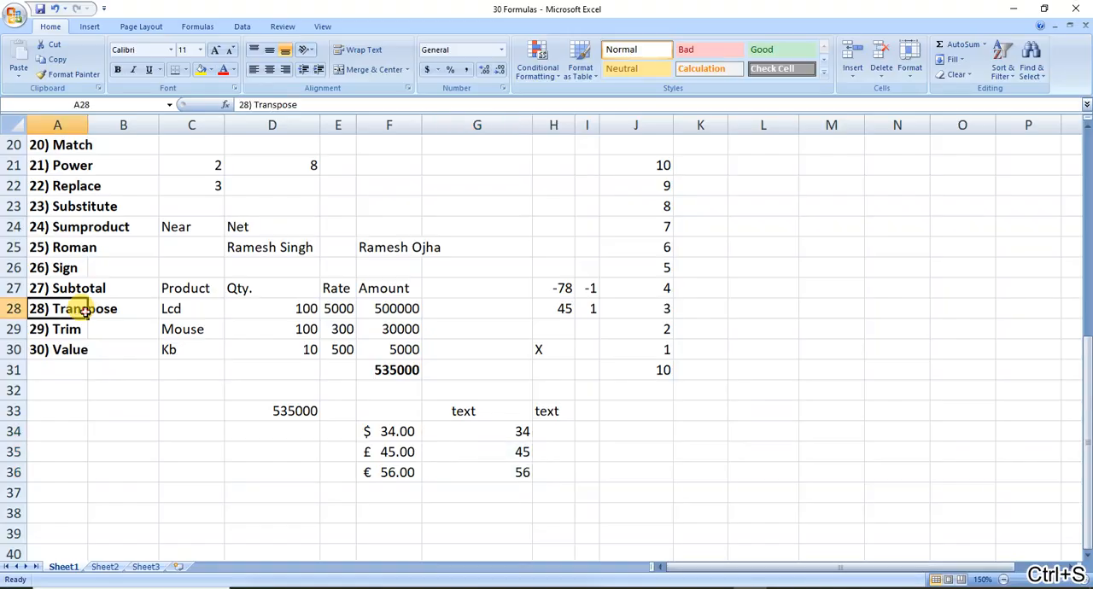
left_click(683, 412)
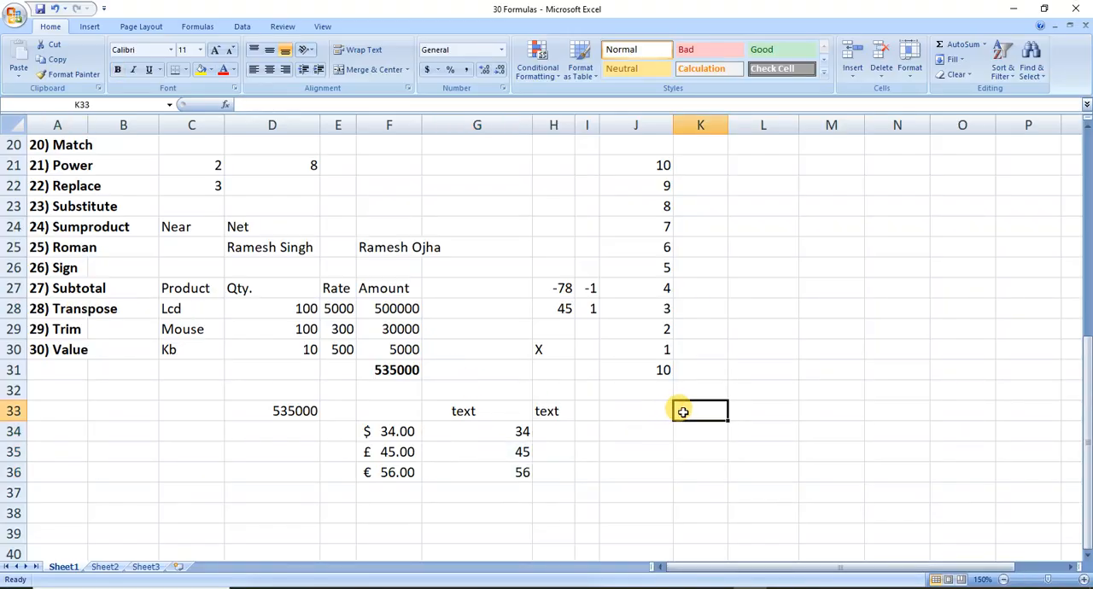
type("Jan")
key("Return")
type("Feb")
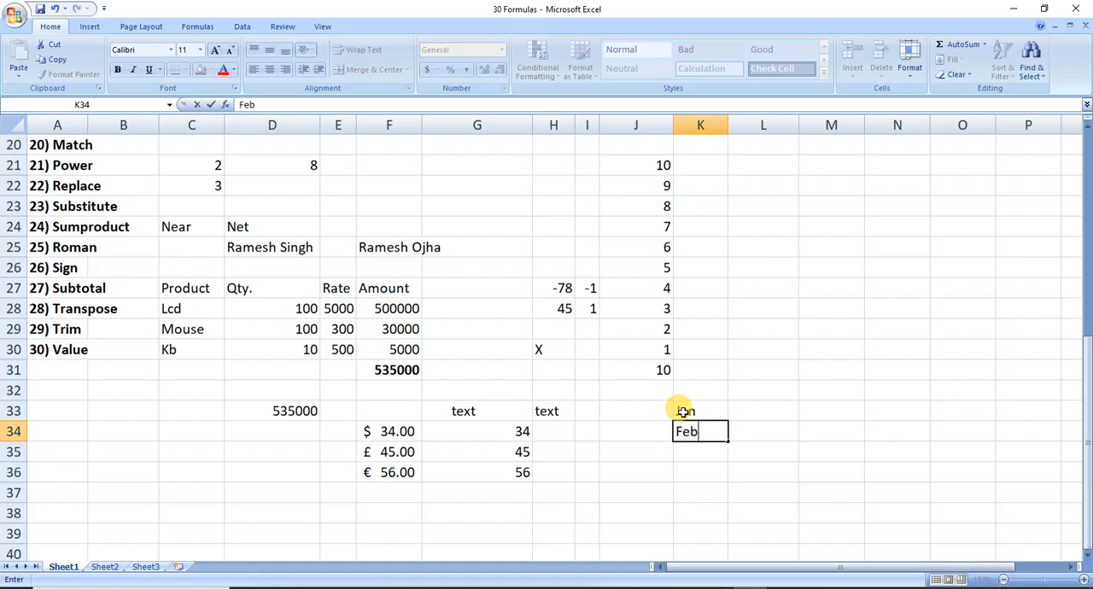
key("Return")
type("Mar")
key("Up")
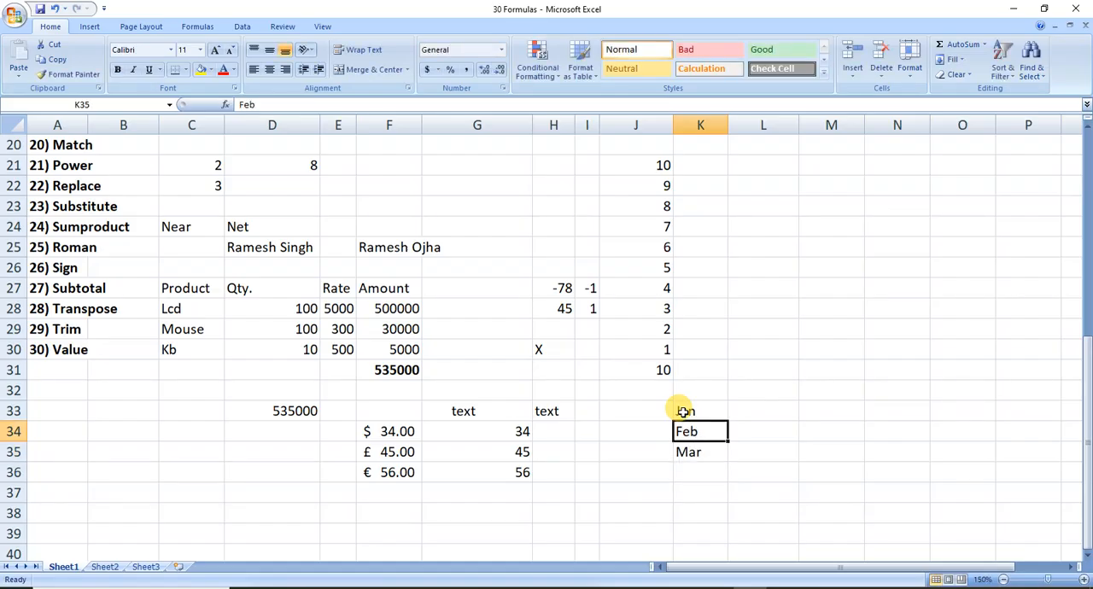
key("Up")
key("Right")
Examine the month list in K33:K35, the horizontal range L32:N32 and the paste options for transposing.
left_click(683, 411)
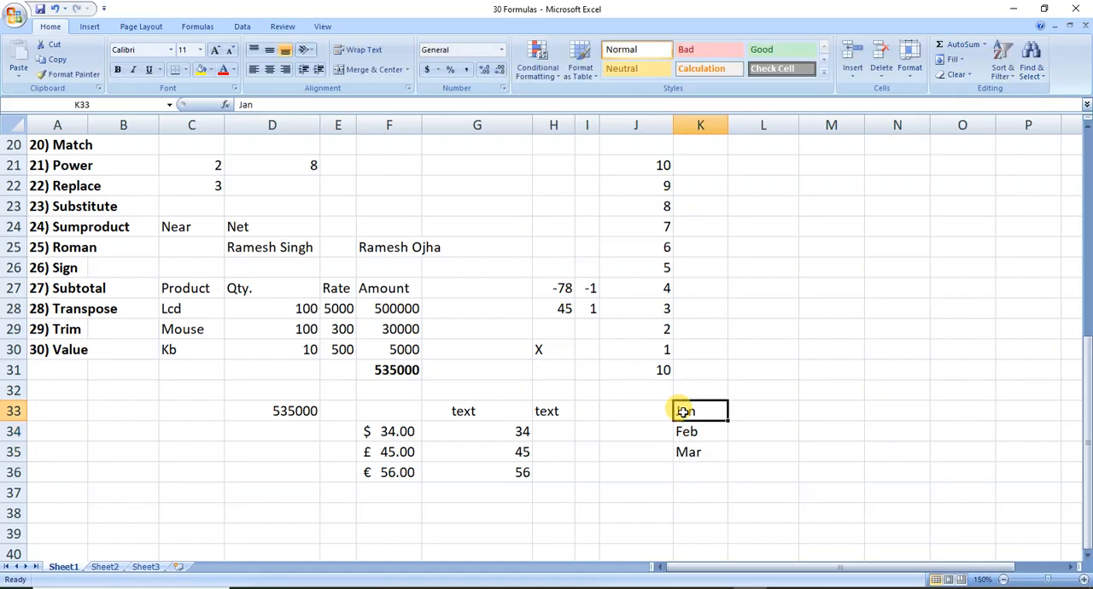
key("shift+Down")
key("shift+Down")
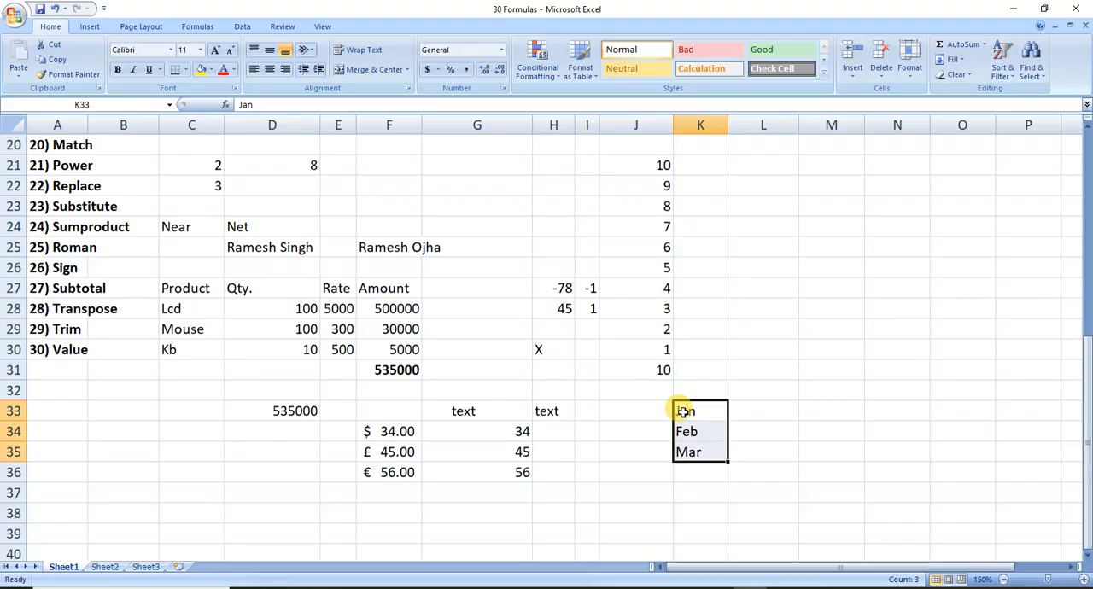
key("Up")
key("Right")
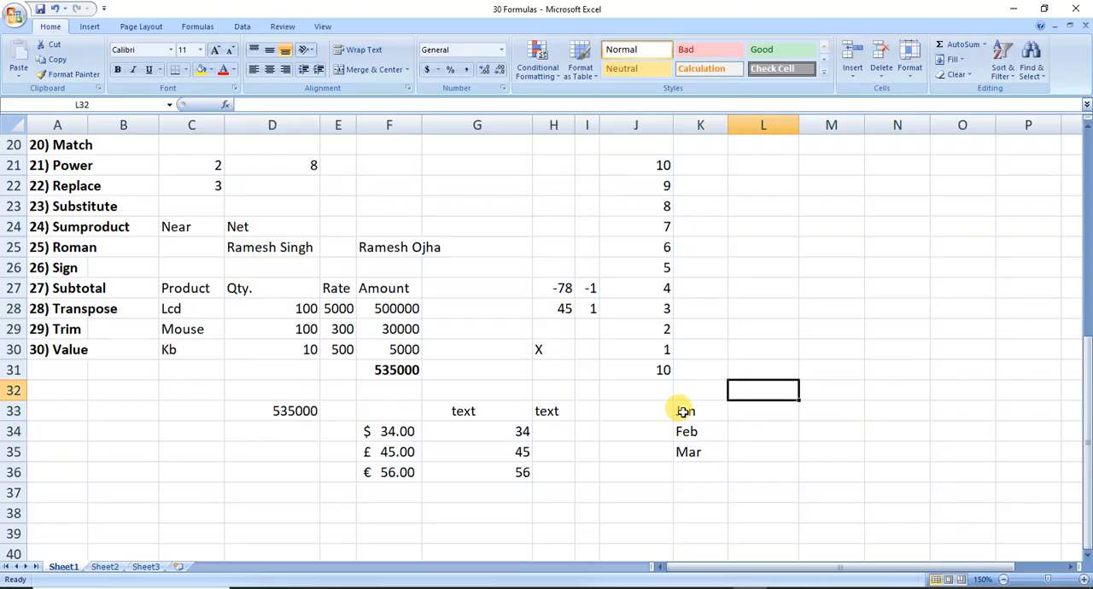
key("shift+Right")
key("shift+Right")
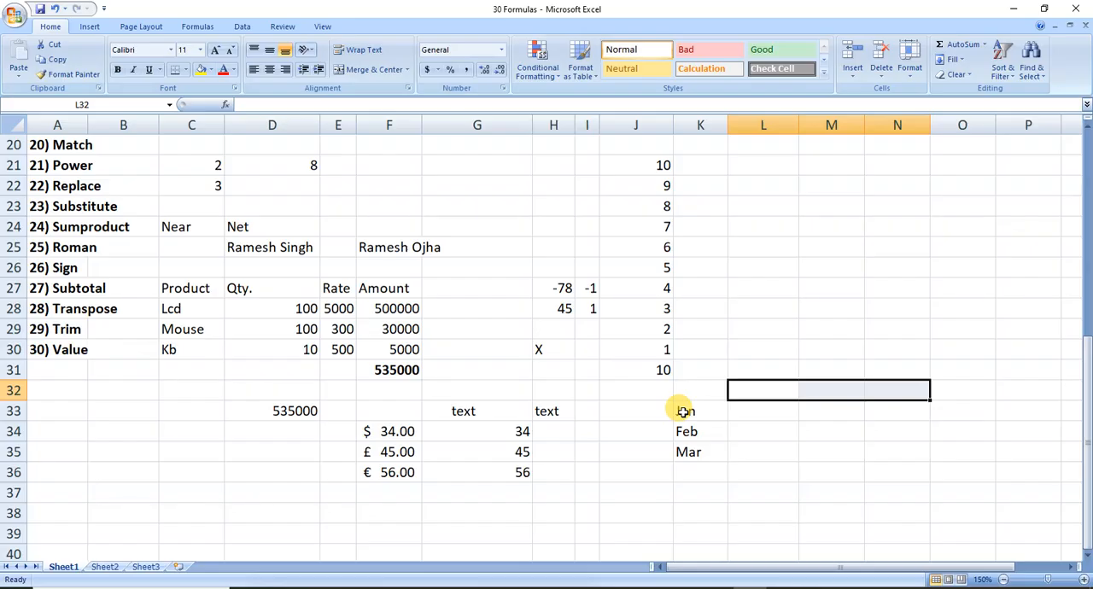
left_click_drag(700, 411, 695, 447)
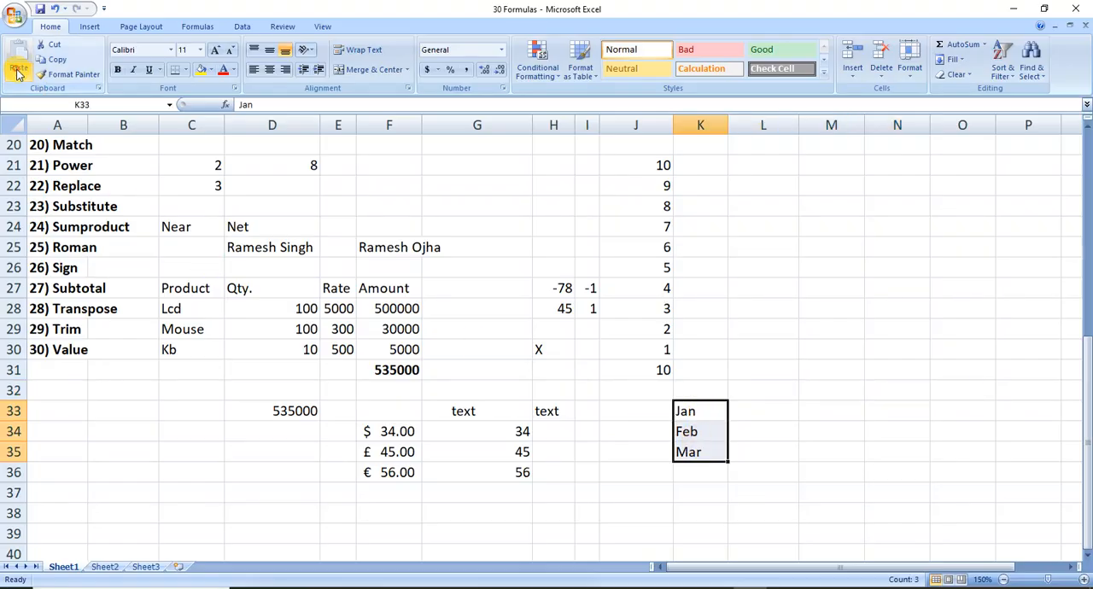
left_click(18, 73)
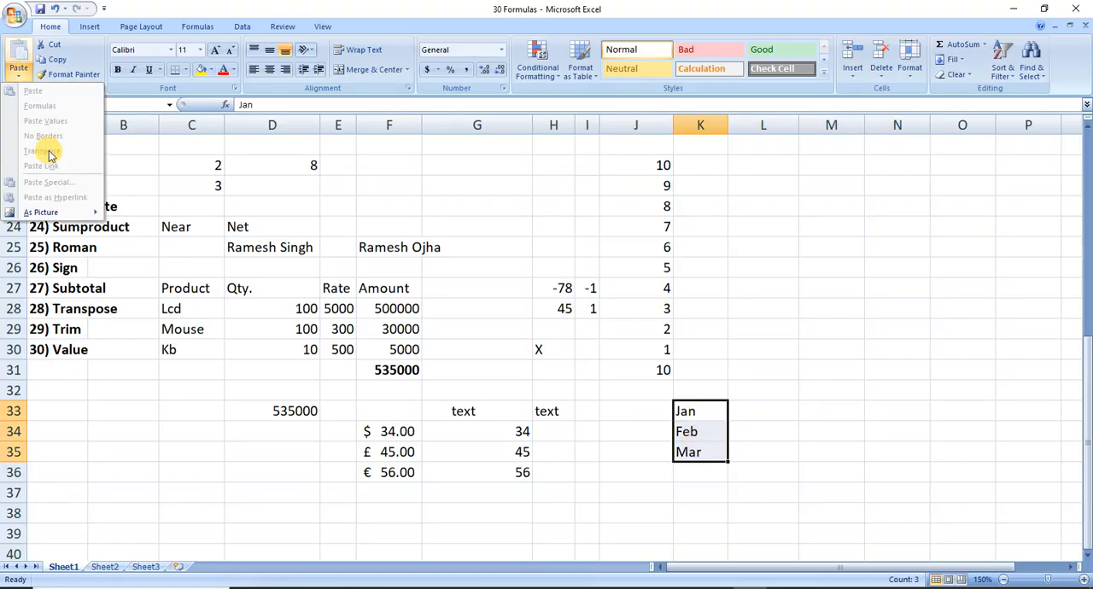
left_click(750, 393)
left_click(751, 390)
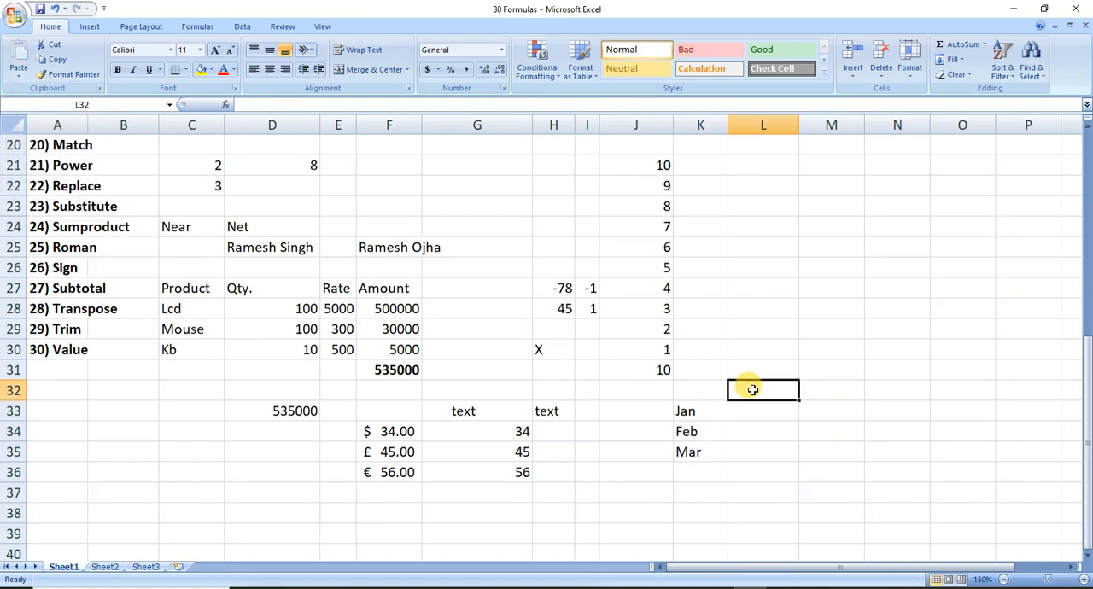
Transpose the vertical month list into L32:N32 with the array formula =TRANSPOSE(K33:K35).
left_click_drag(706, 409, 707, 452)
left_click(764, 390)
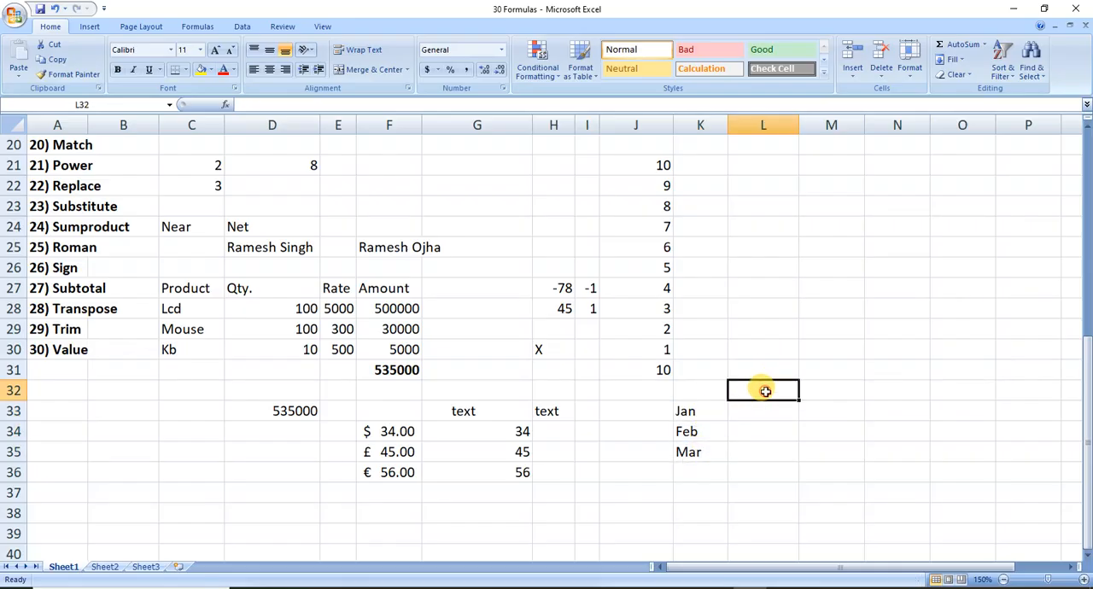
key("shift+Right")
key("shift+Right")
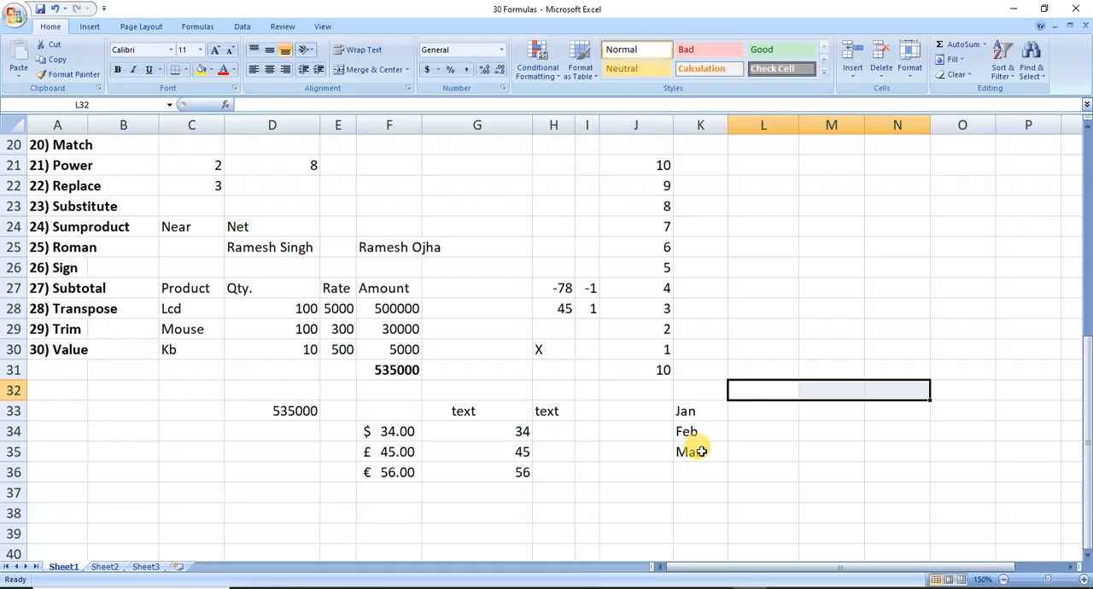
type("=tran")
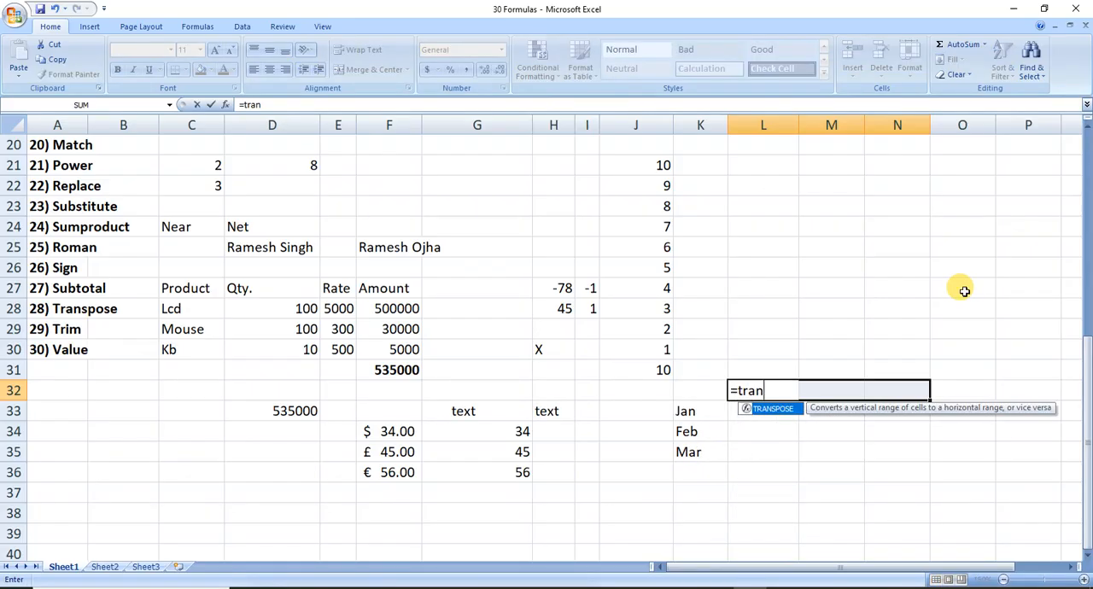
key("Tab")
key("Left")
key("Down")
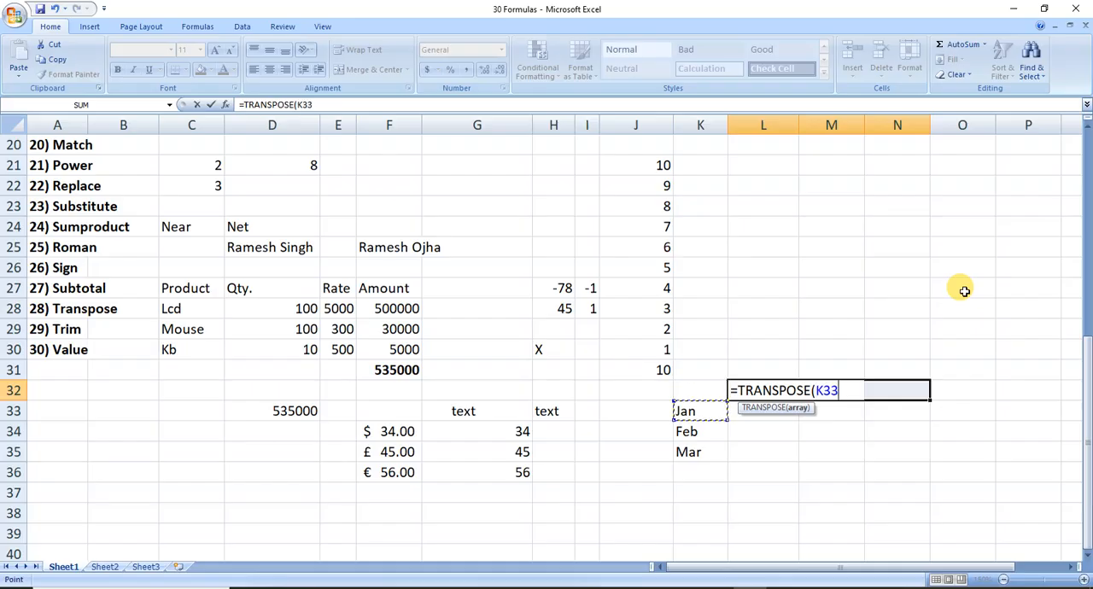
key("shift+Down")
key("shift+Down")
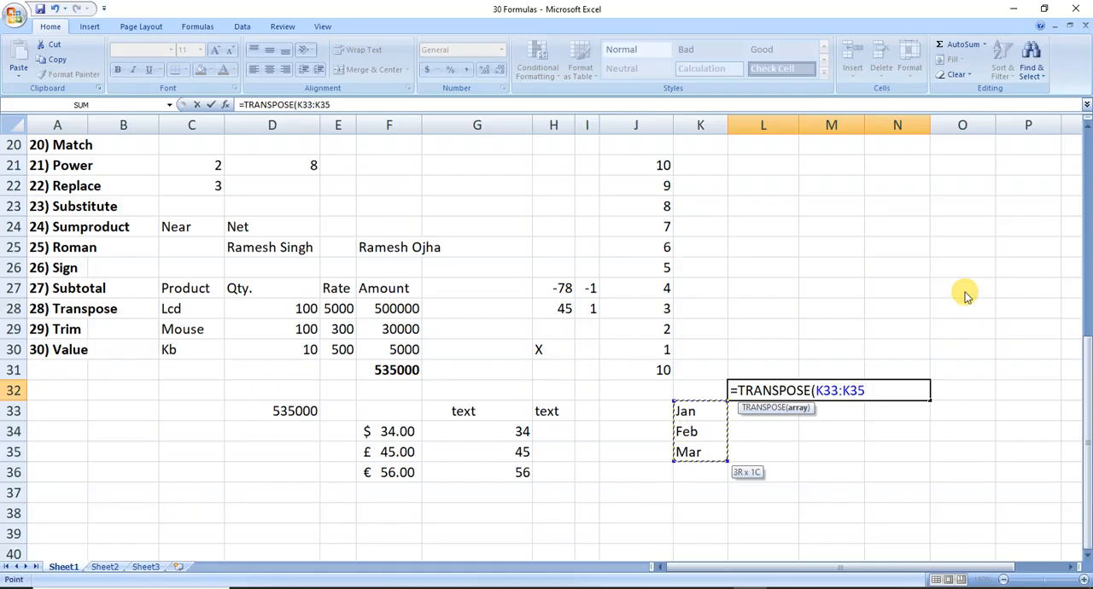
type(")")
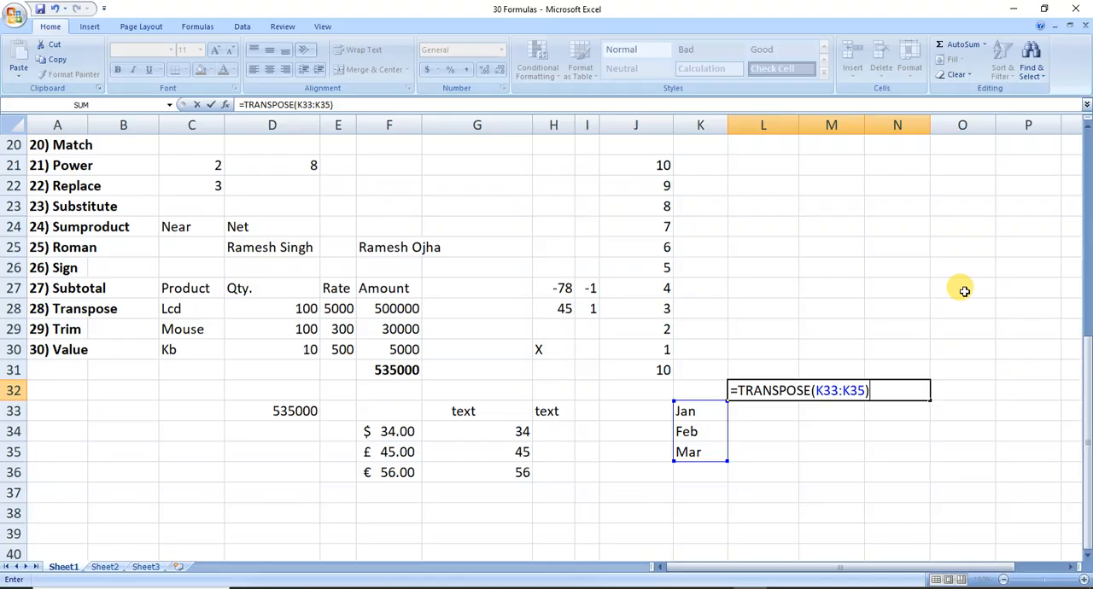
key("ctrl+shift+Return")
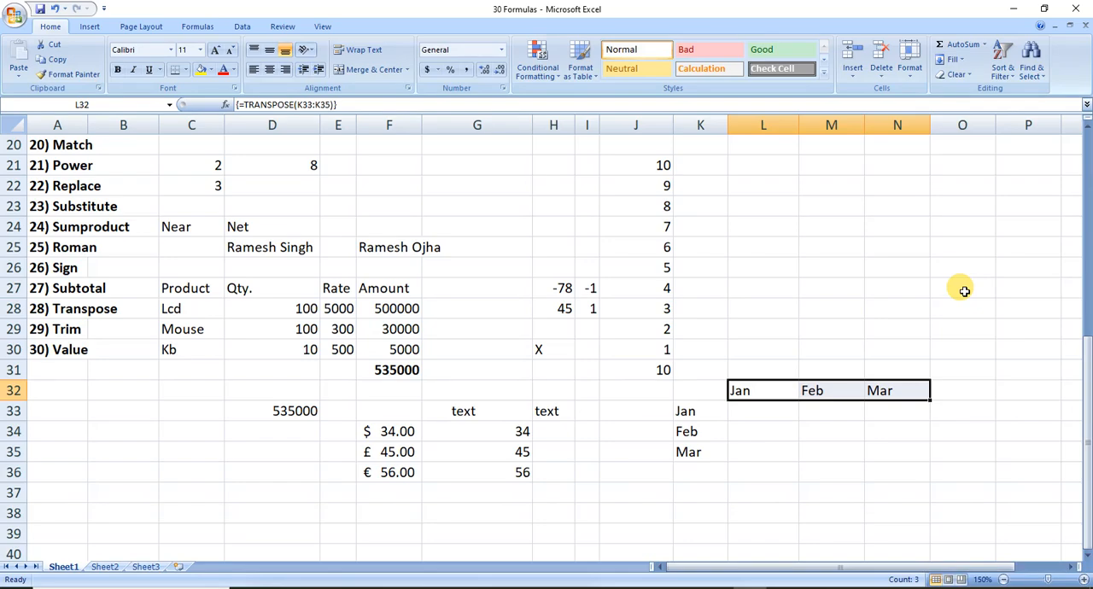
key("Down")
key("Up")
key("Right")
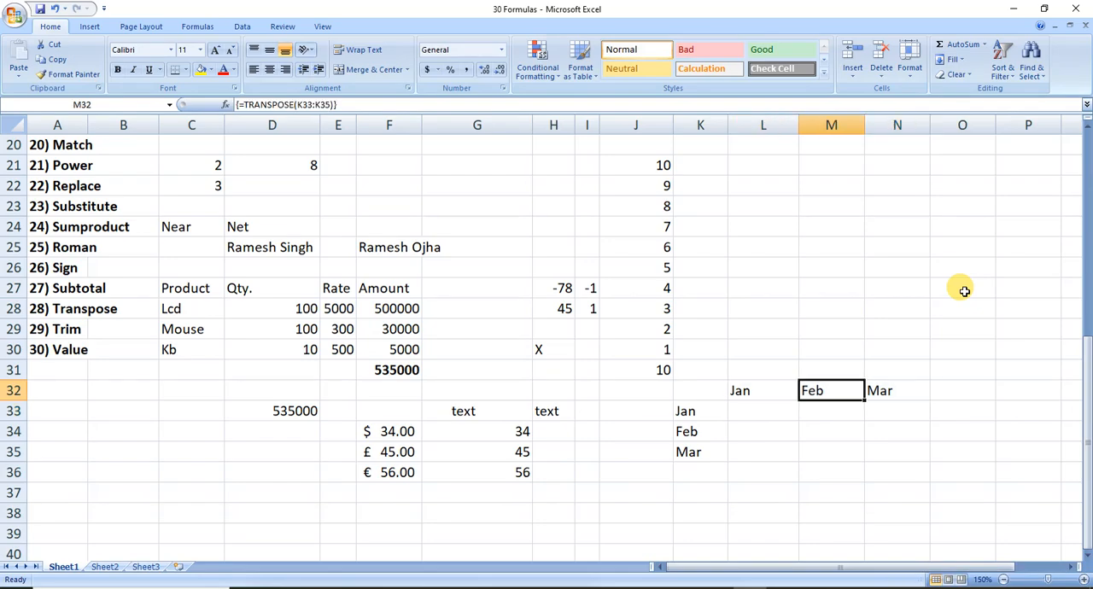
key("Left")
Transpose the horizontal months back into the vertical range O33:O35 with the array formula =TRANSPOSE(L32:N32).
key("Right")
key("Right")
key("Right")
key("Down")
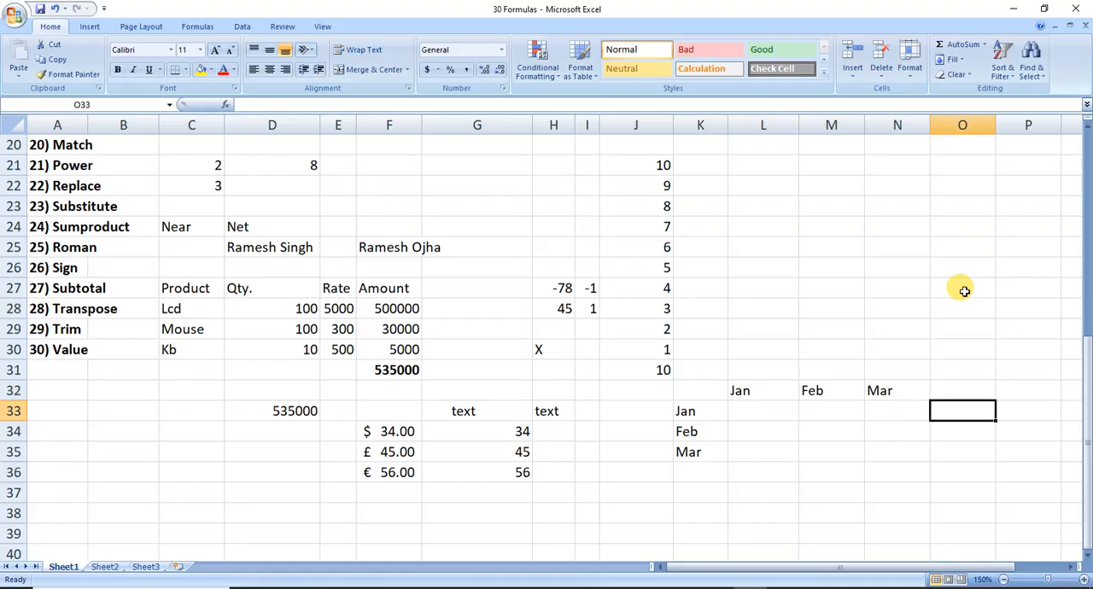
key("shift+Down")
key("shift+Down")
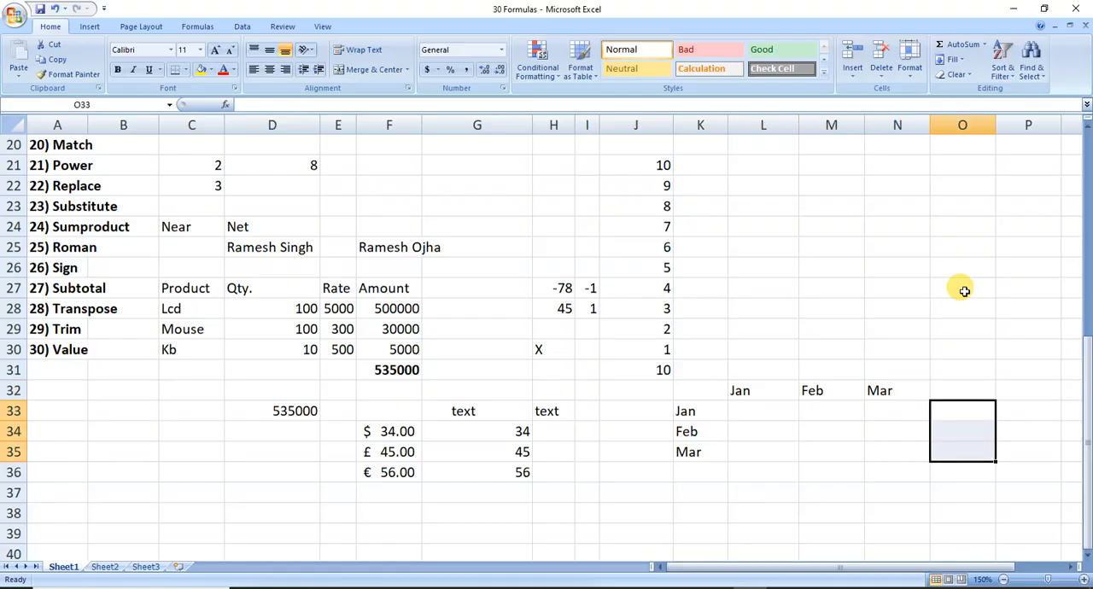
type("=tran")
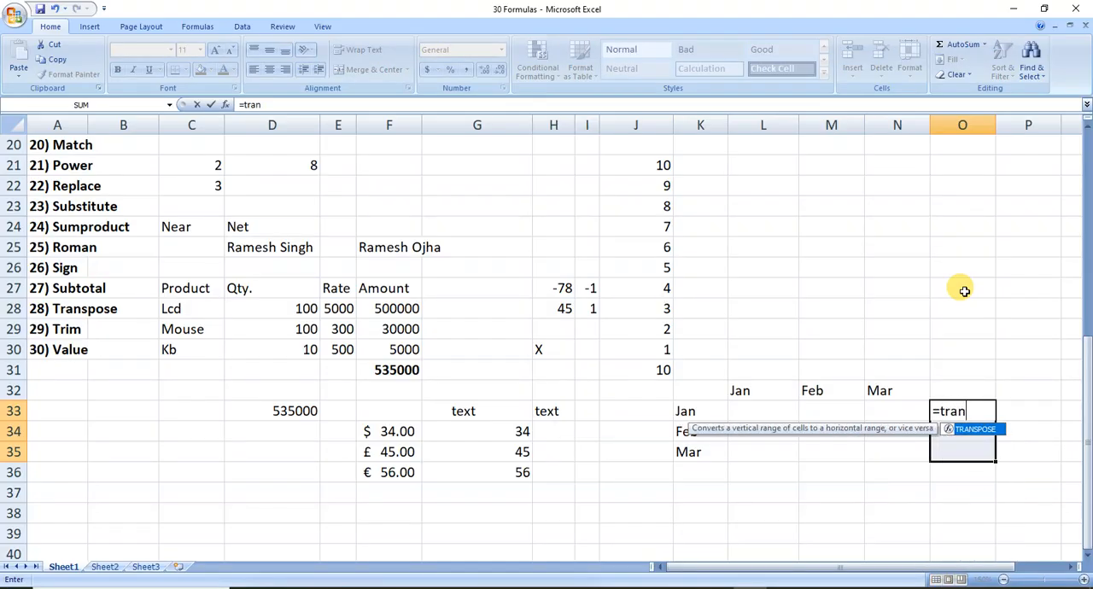
key("Tab")
key("Left")
key("Left")
key("Left")
key("Up")
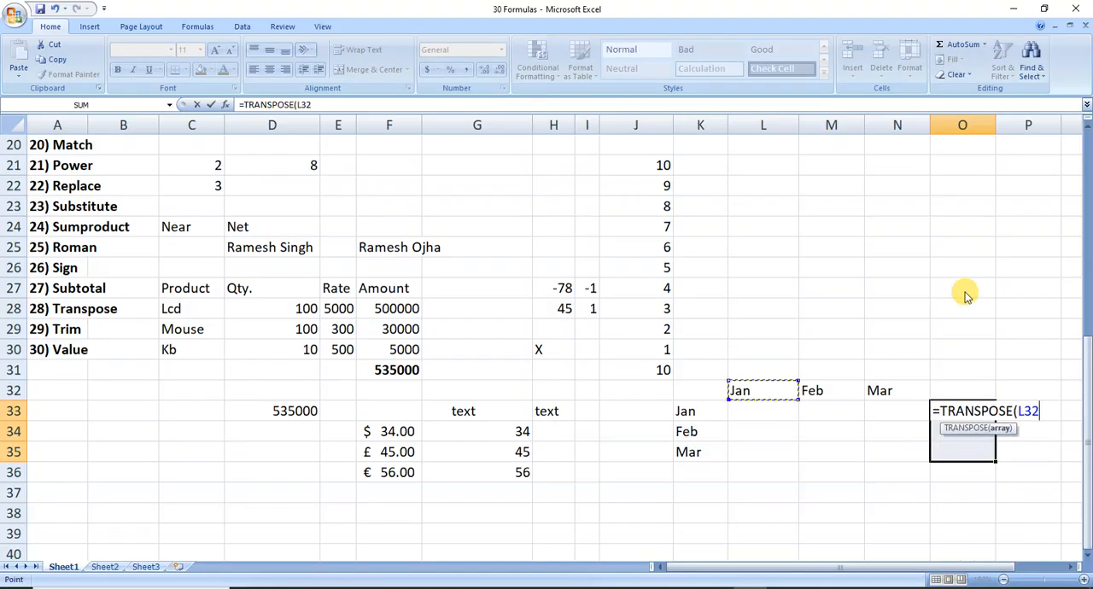
key("shift+Right")
key("shift+Right")
type(")")
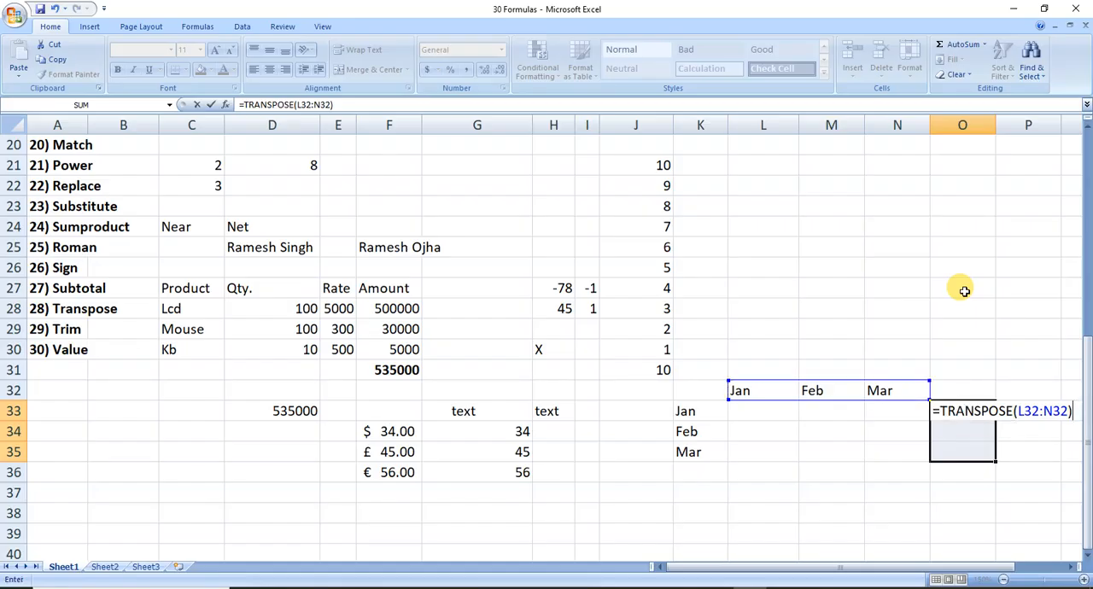
key("ctrl+shift+Return")
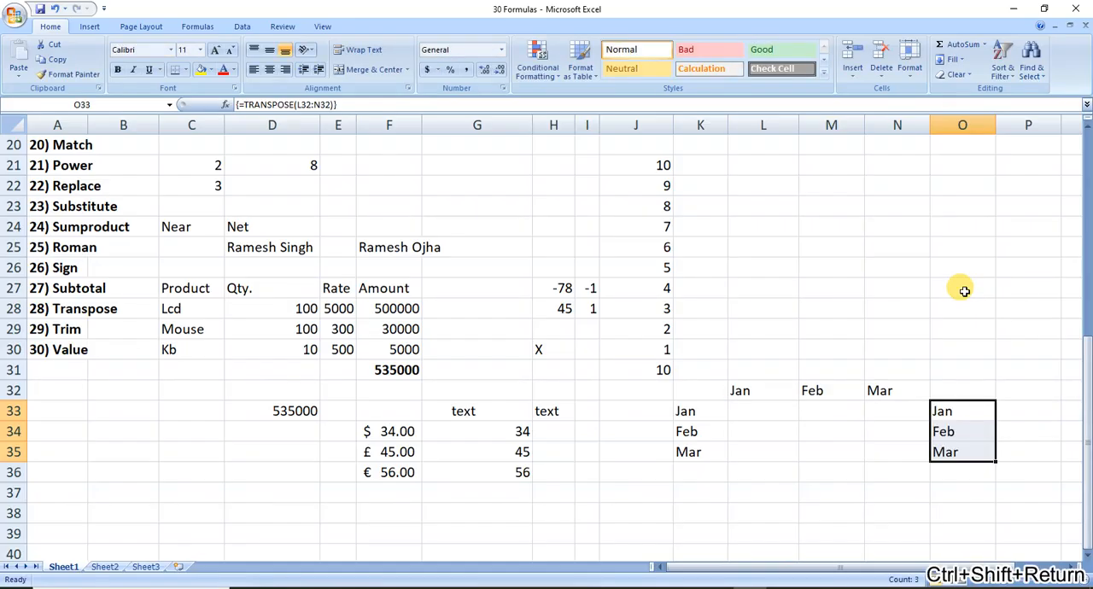
Save the workbook with the completed TRANSPOSE examples.
left_click(764, 322)
key("ctrl+s")
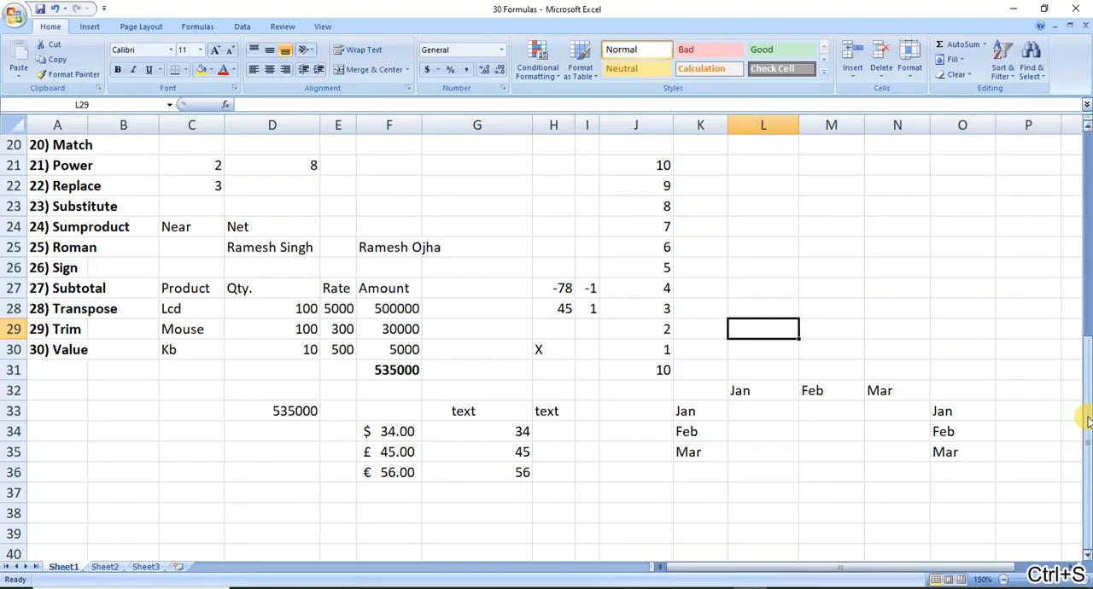
left_click_drag(1082, 416, 1085, 319)
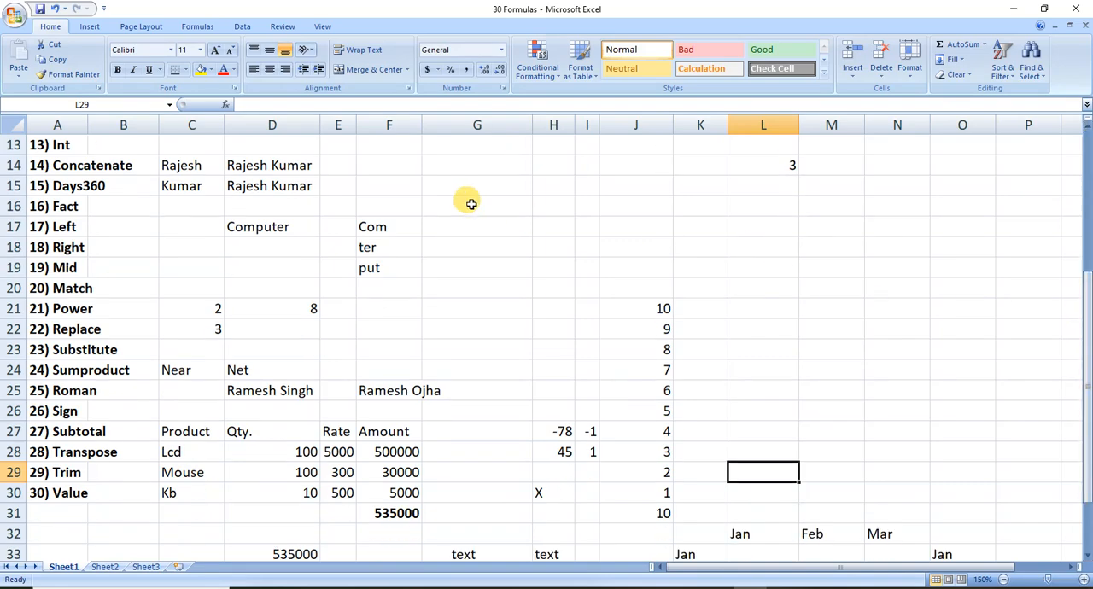